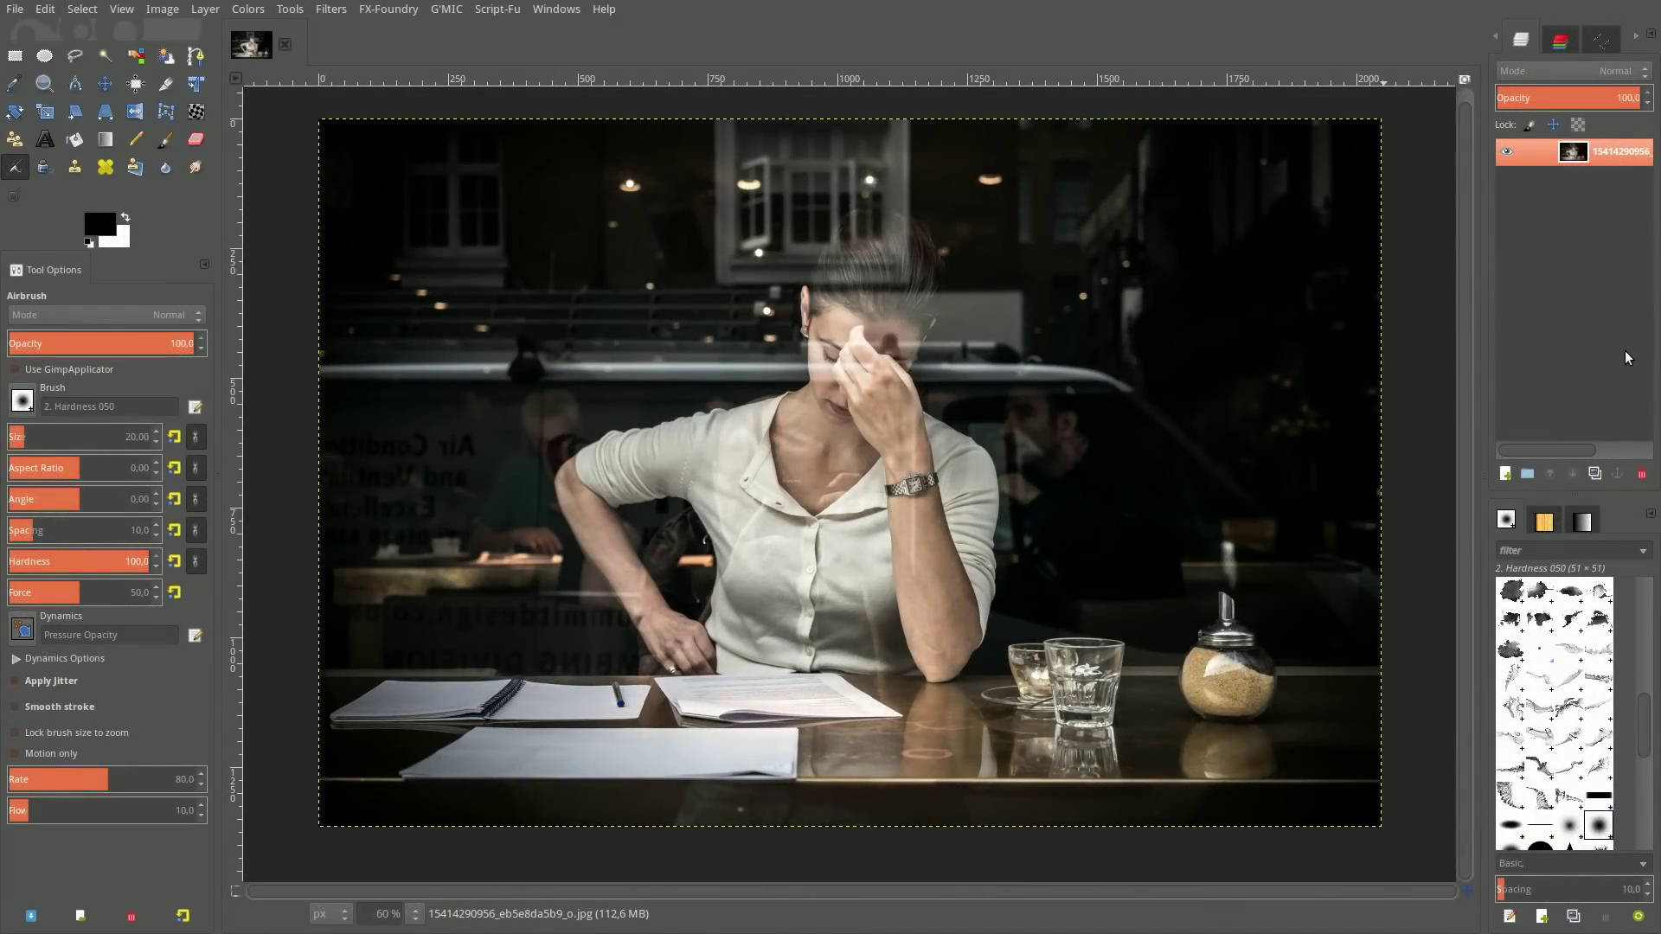
# Duplicate the café photo layer so there are two identical copies
pyautogui.click(1597, 474)
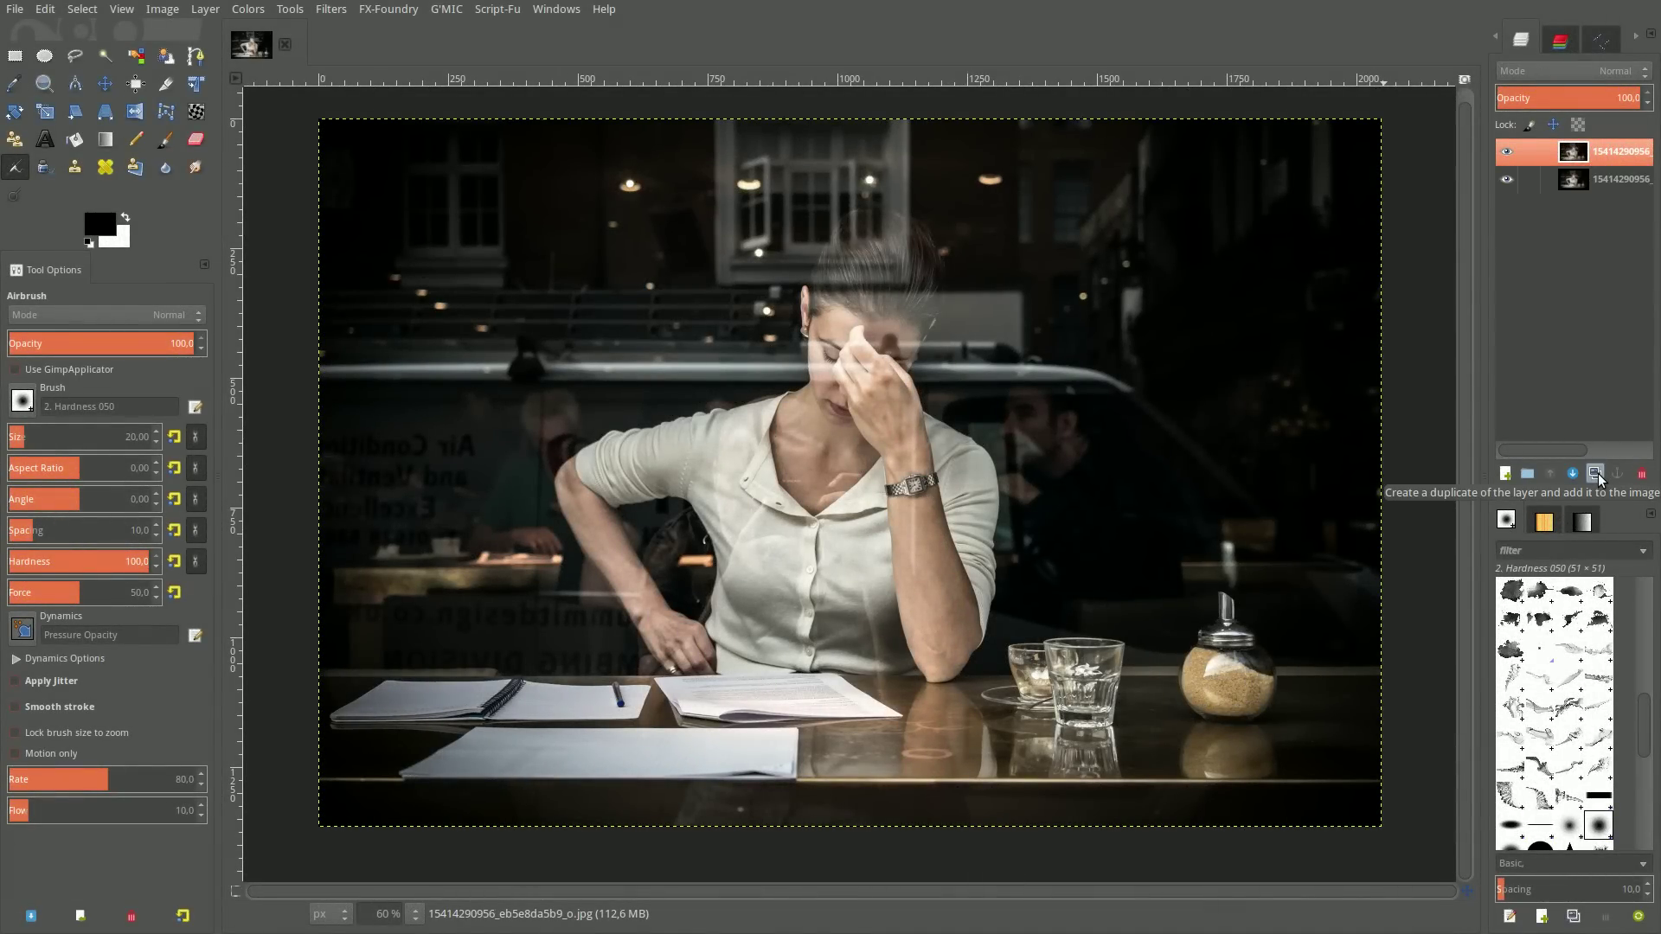
pyautogui.click(247, 10)
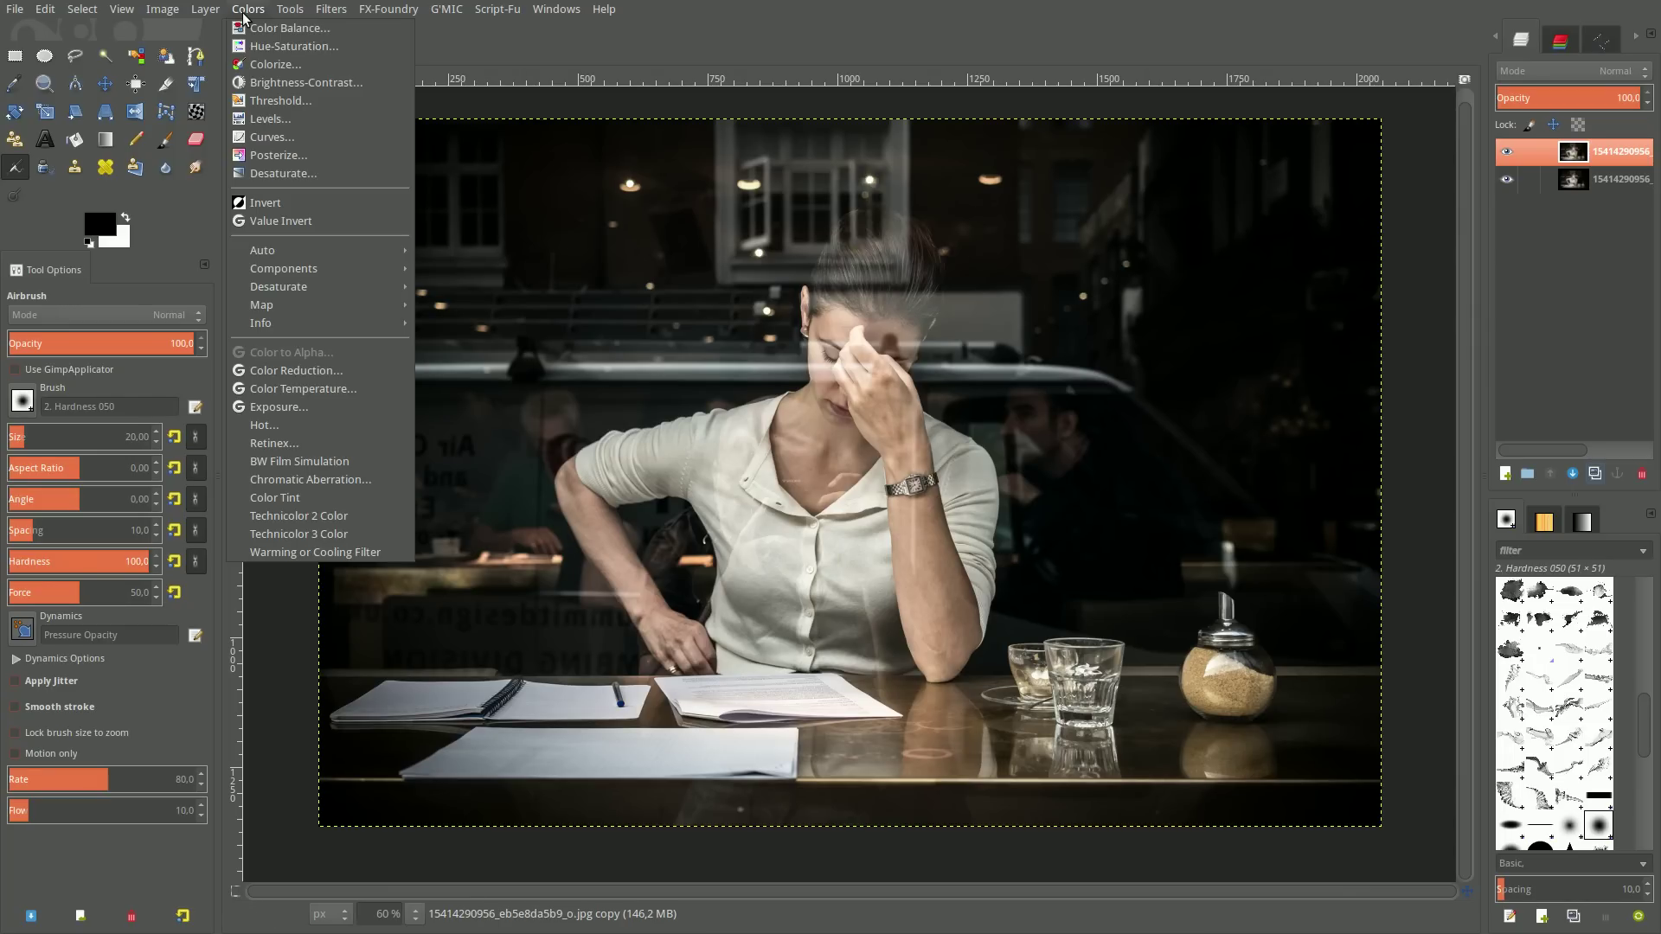
# Apply Levels to the top copy with the Blue channel's low output level raised to 20
pyautogui.click(267, 119)
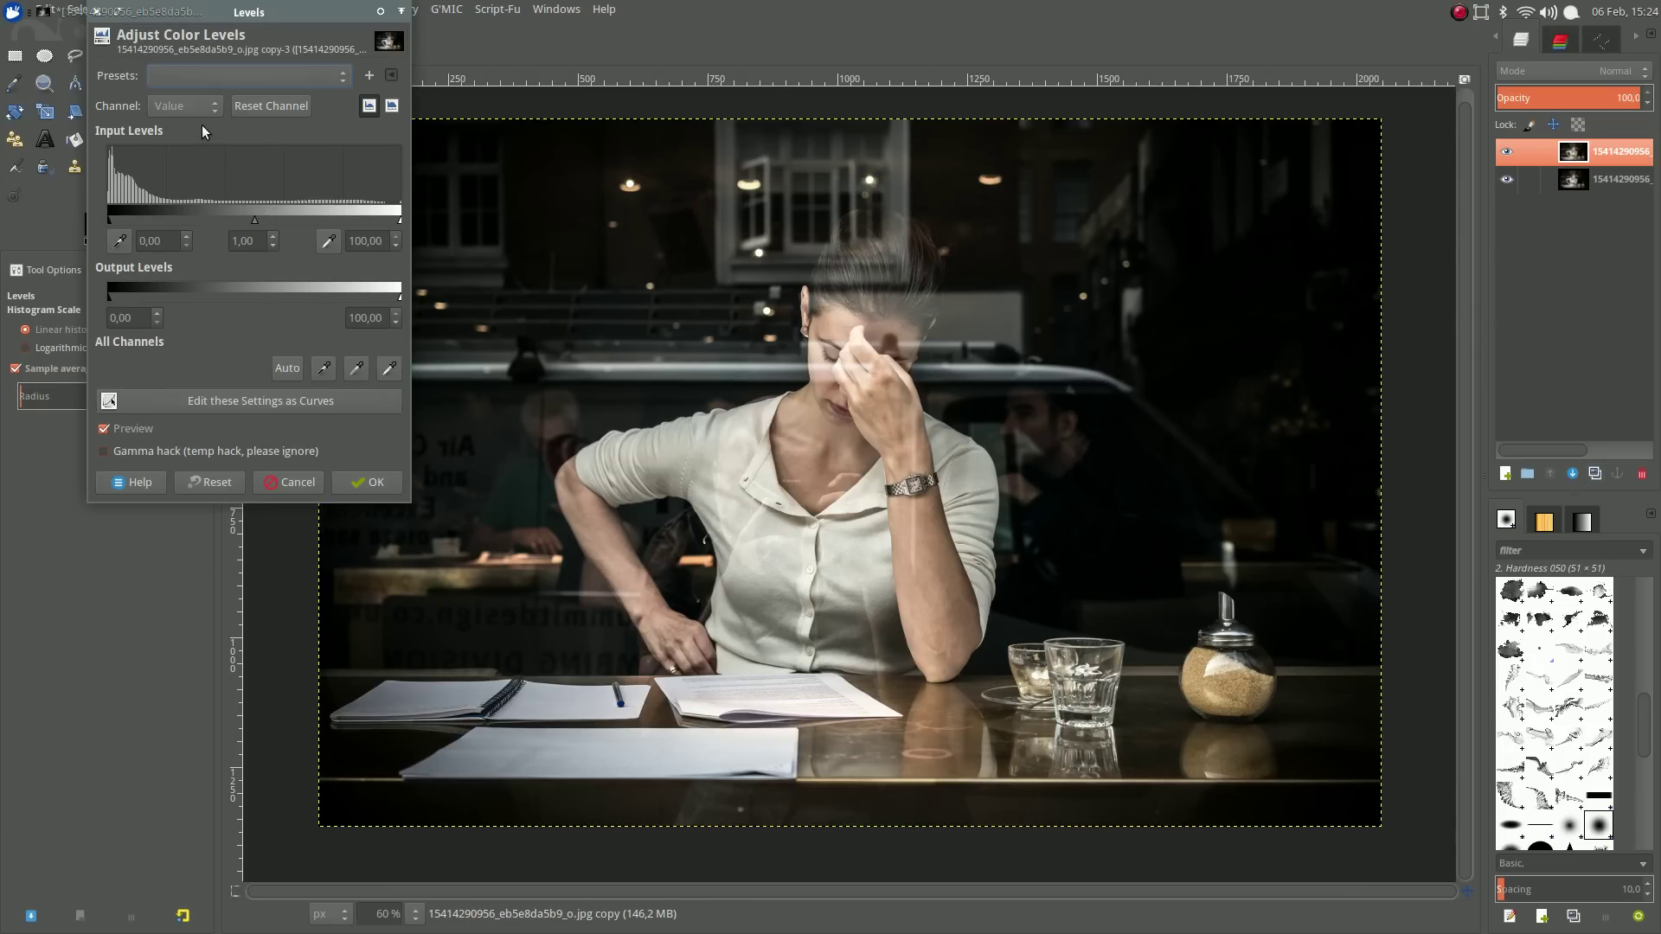
pyautogui.click(195, 108)
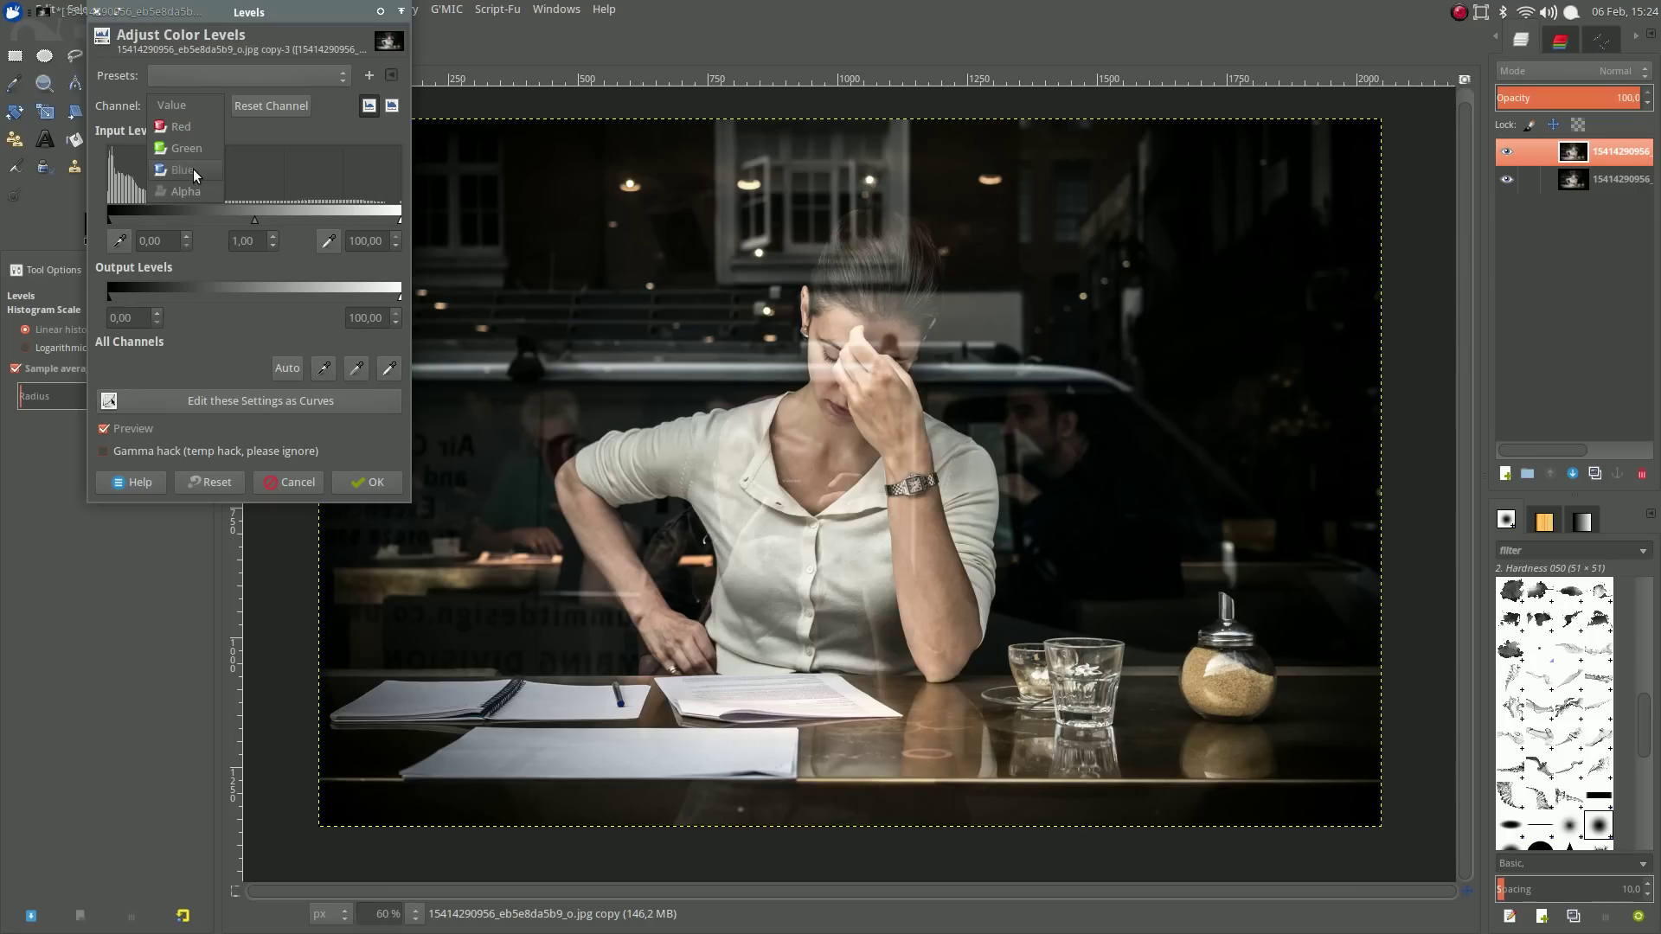
pyautogui.click(194, 169)
pyautogui.moveTo(134, 319); pyautogui.dragTo(108, 321)
pyautogui.write('20')
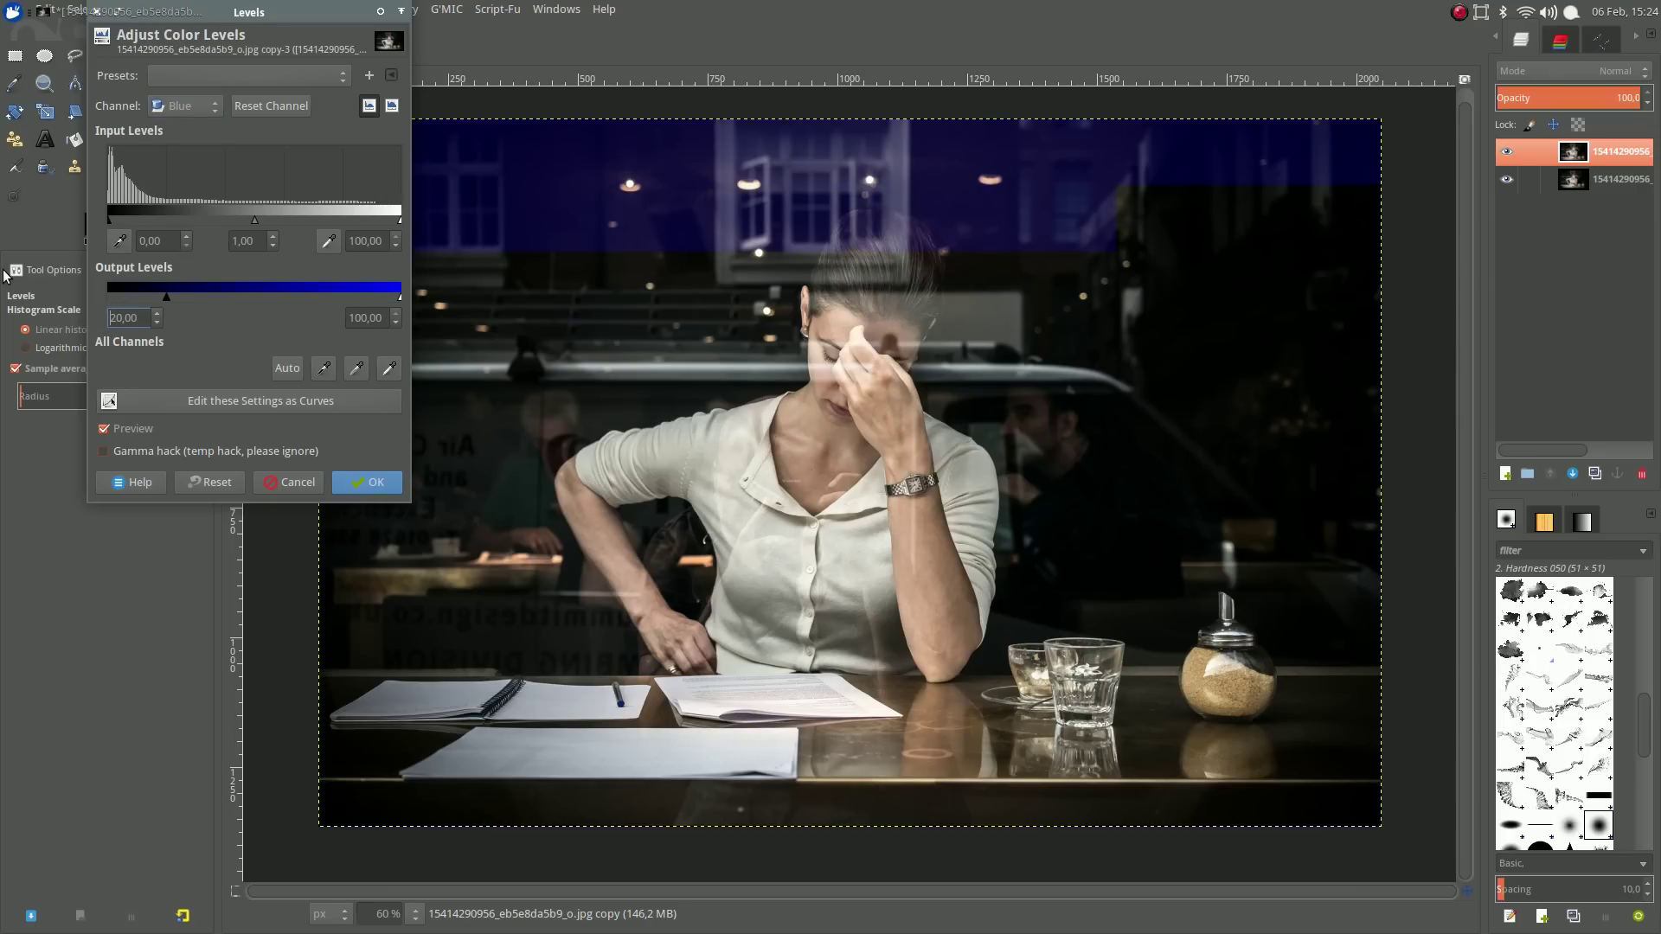
pyautogui.click(360, 485)
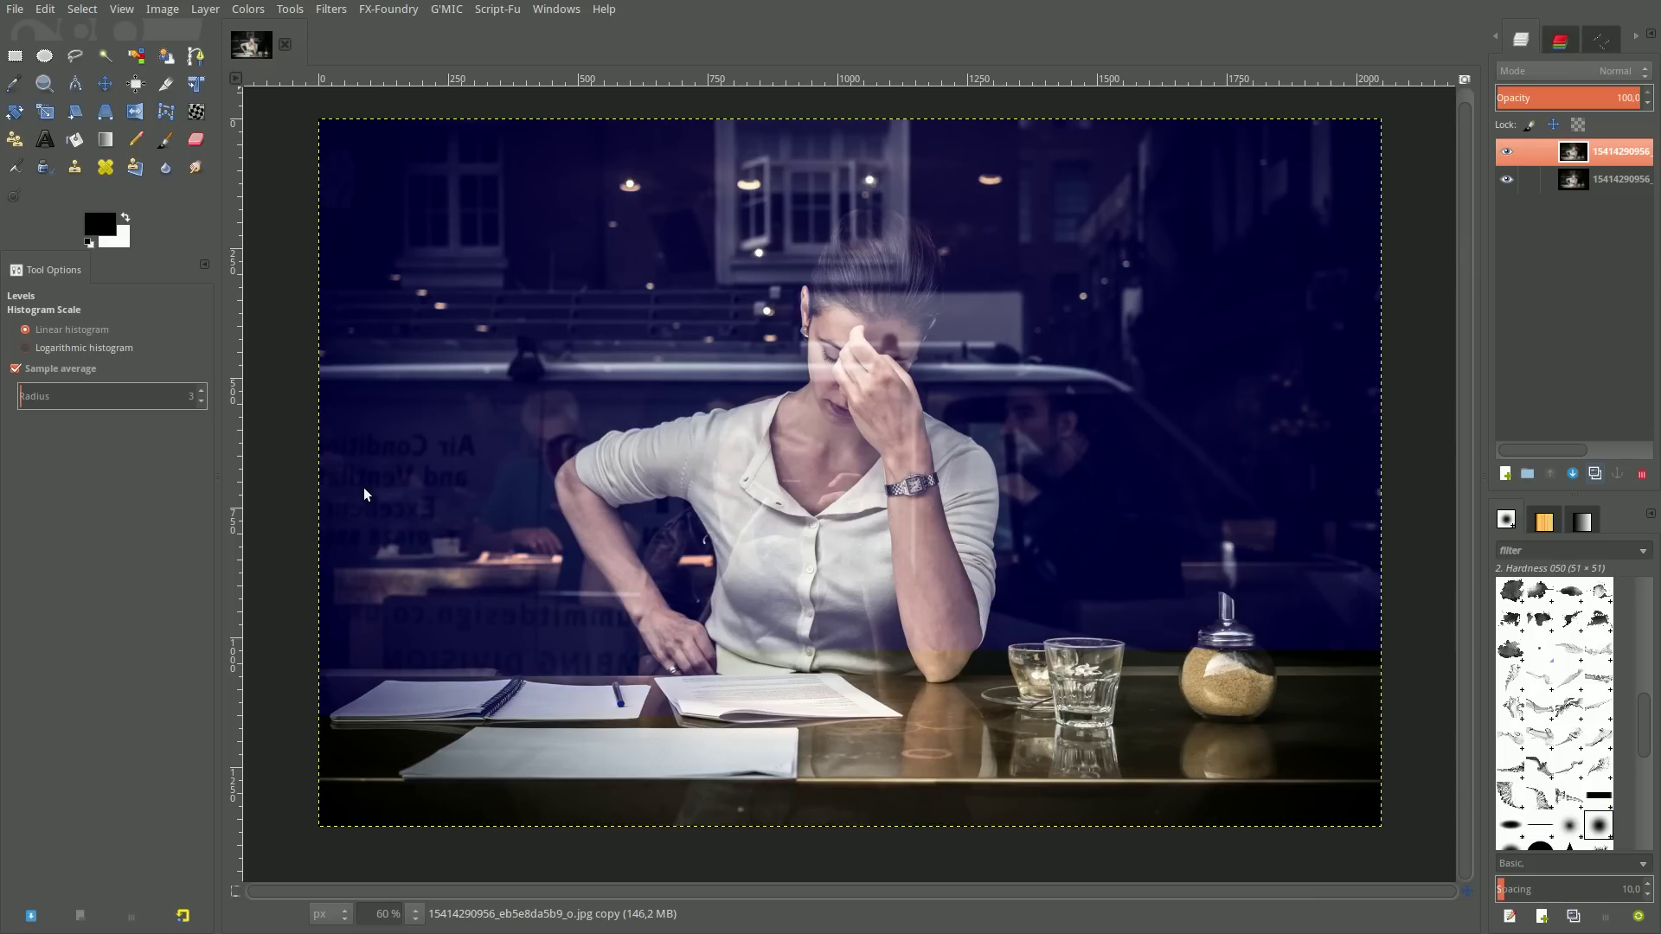
pyautogui.click(247, 9)
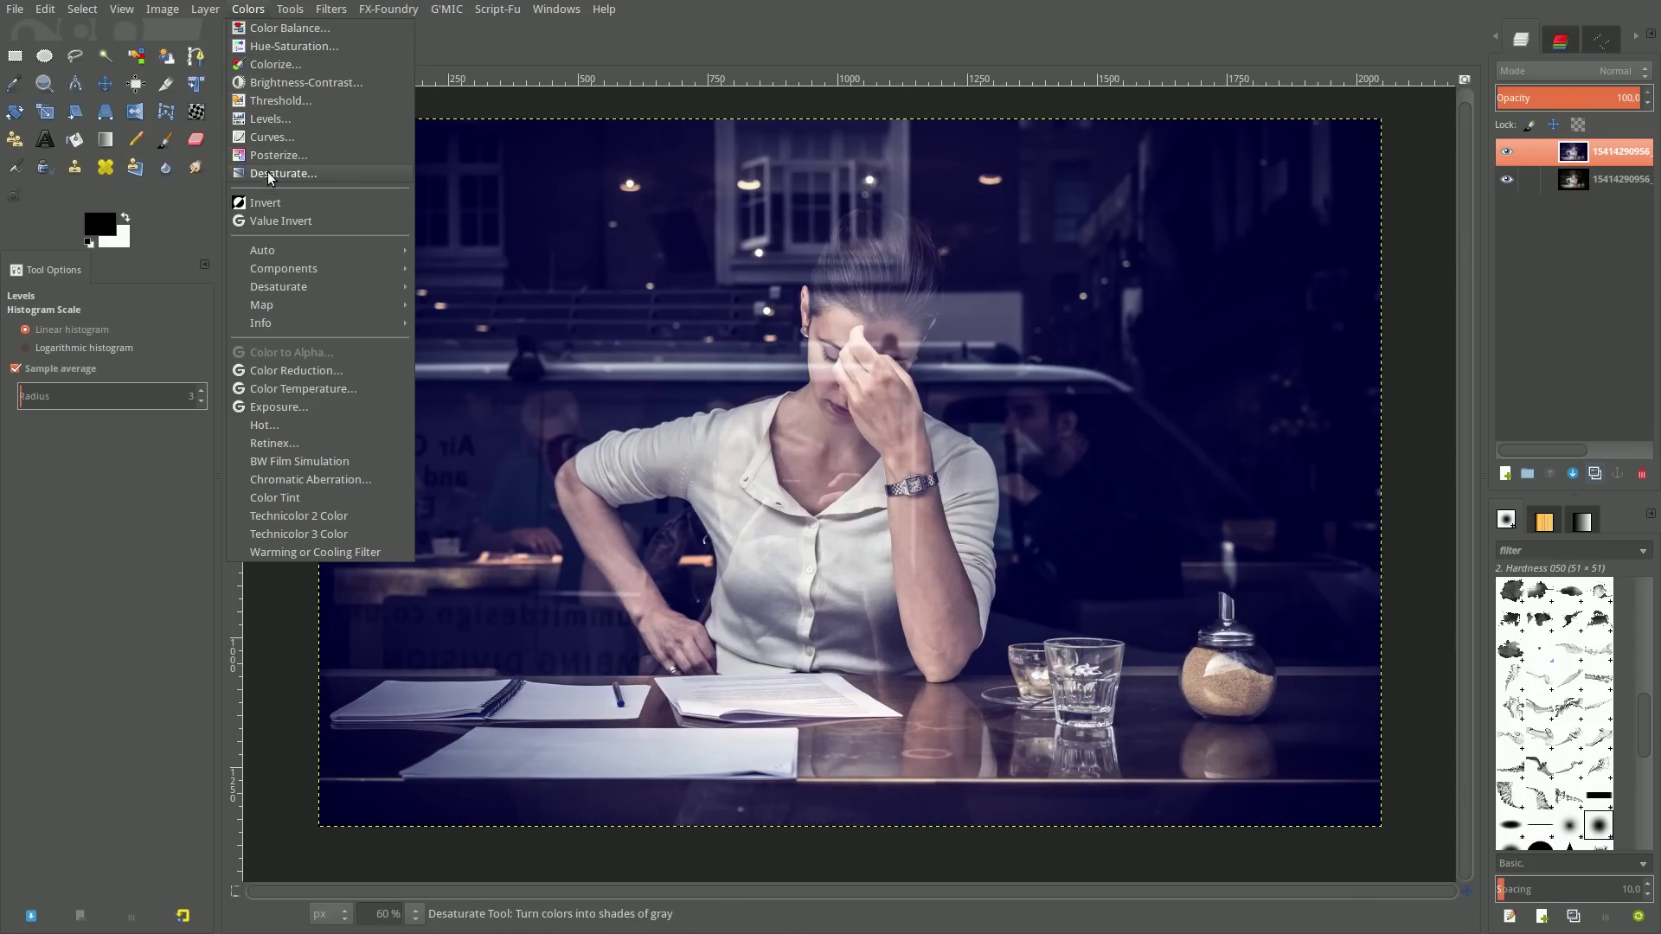
# Apply Curves on the Blue channel, lifting its shadow point for a strong blue cast
pyautogui.click(270, 139)
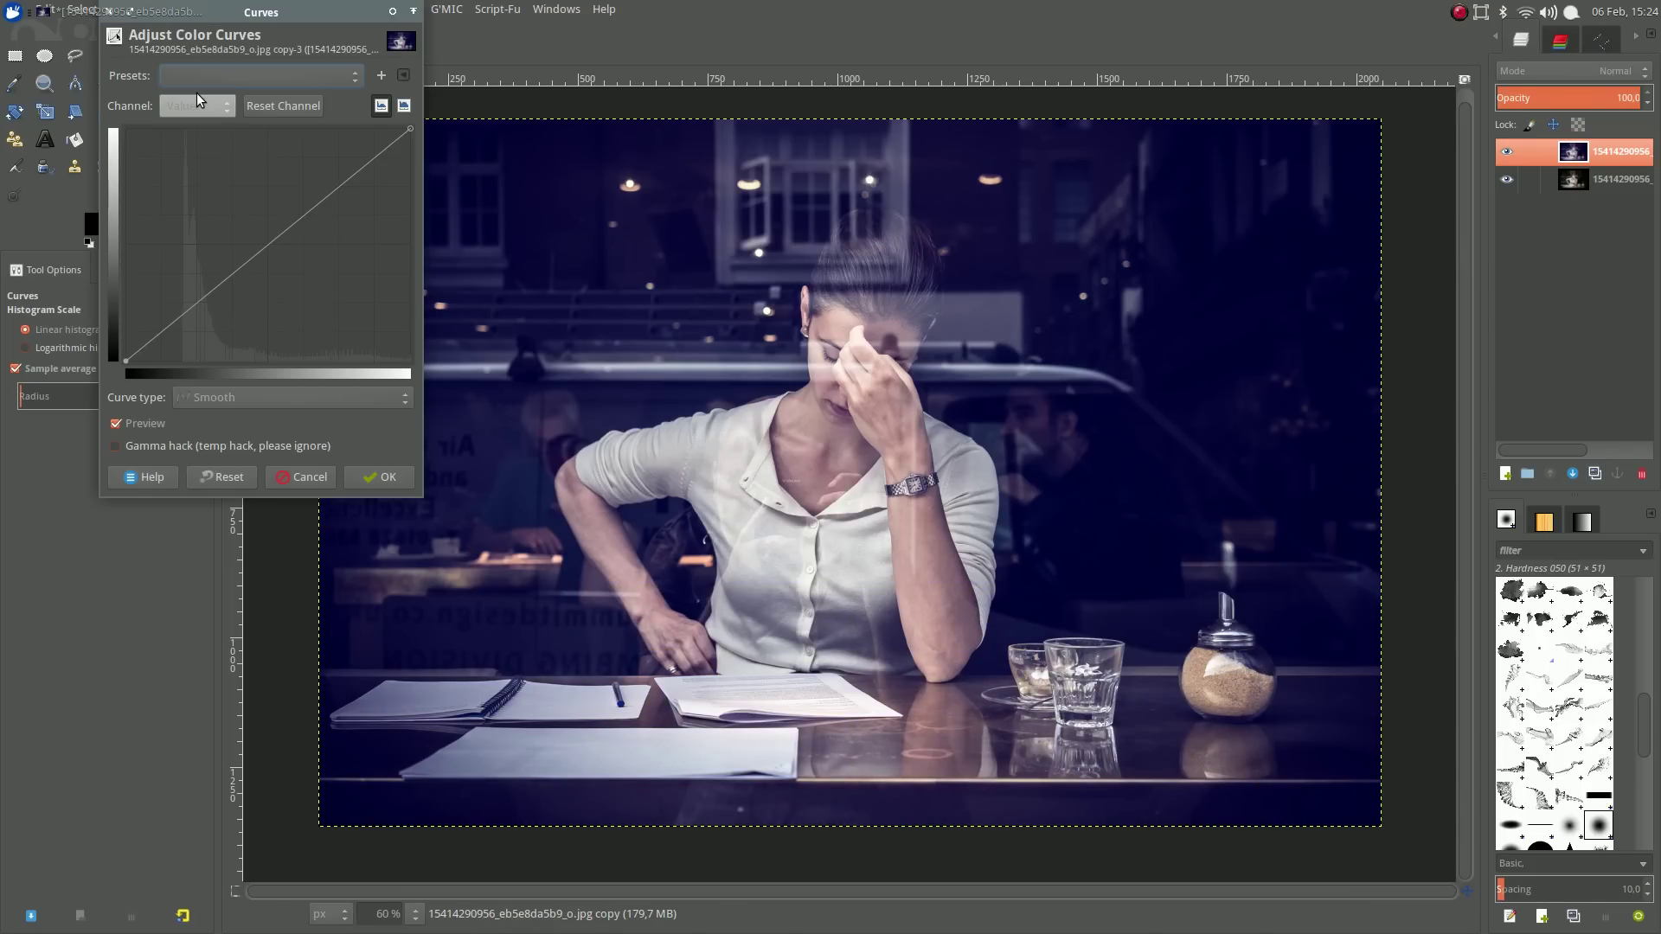
pyautogui.click(184, 99)
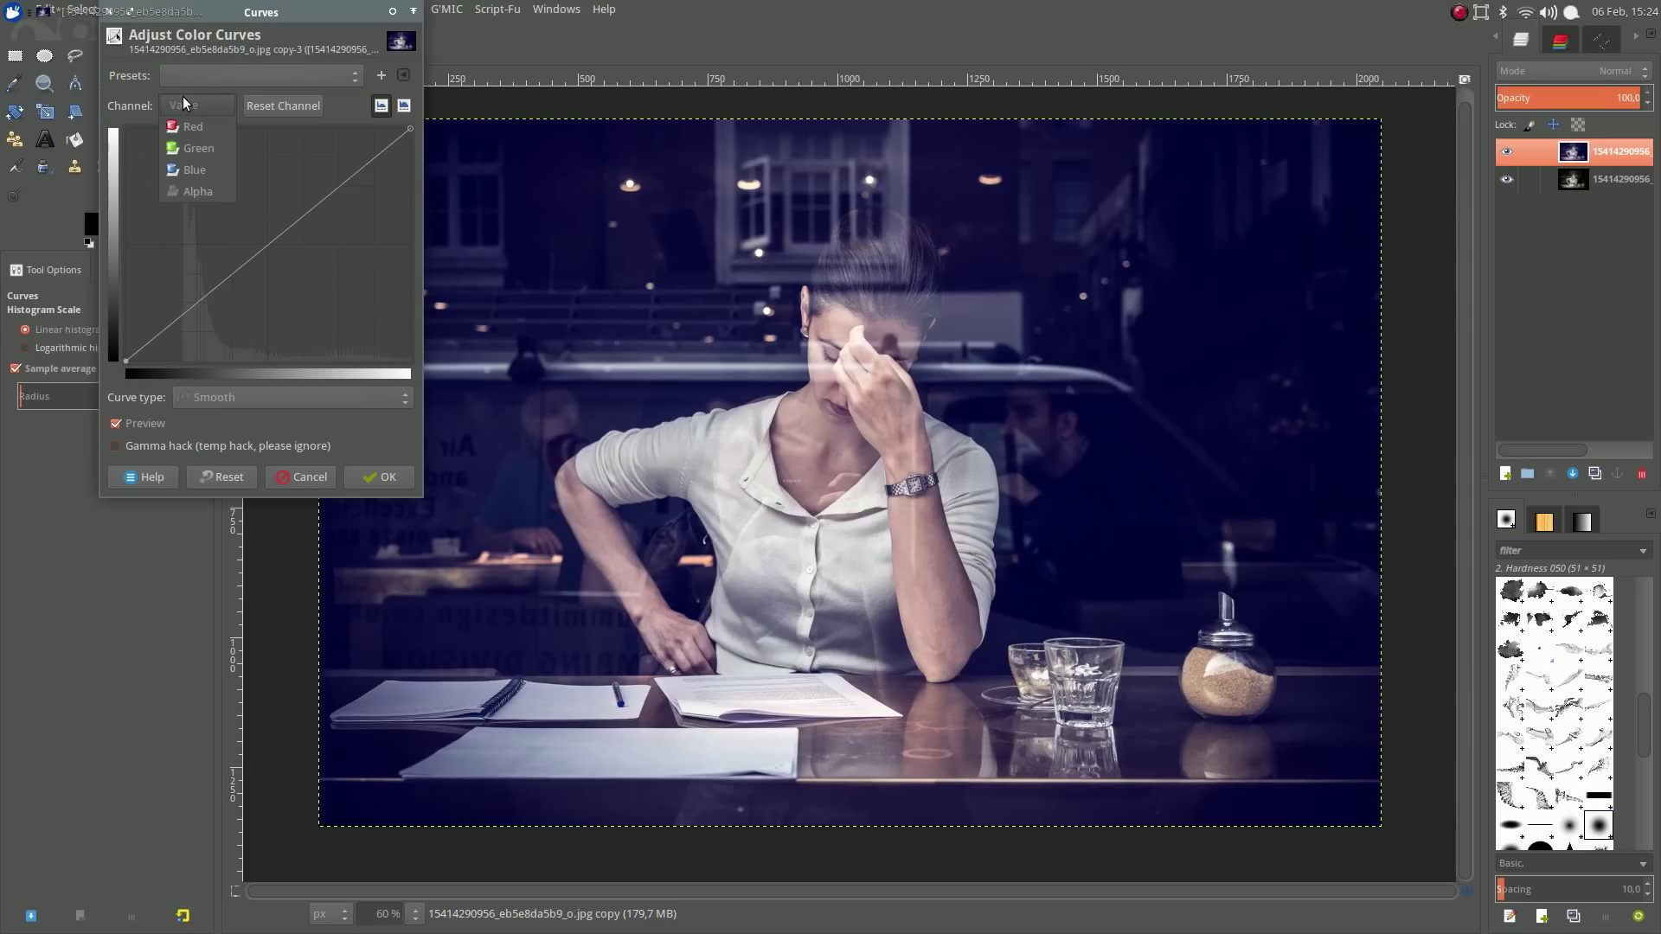
pyautogui.click(182, 169)
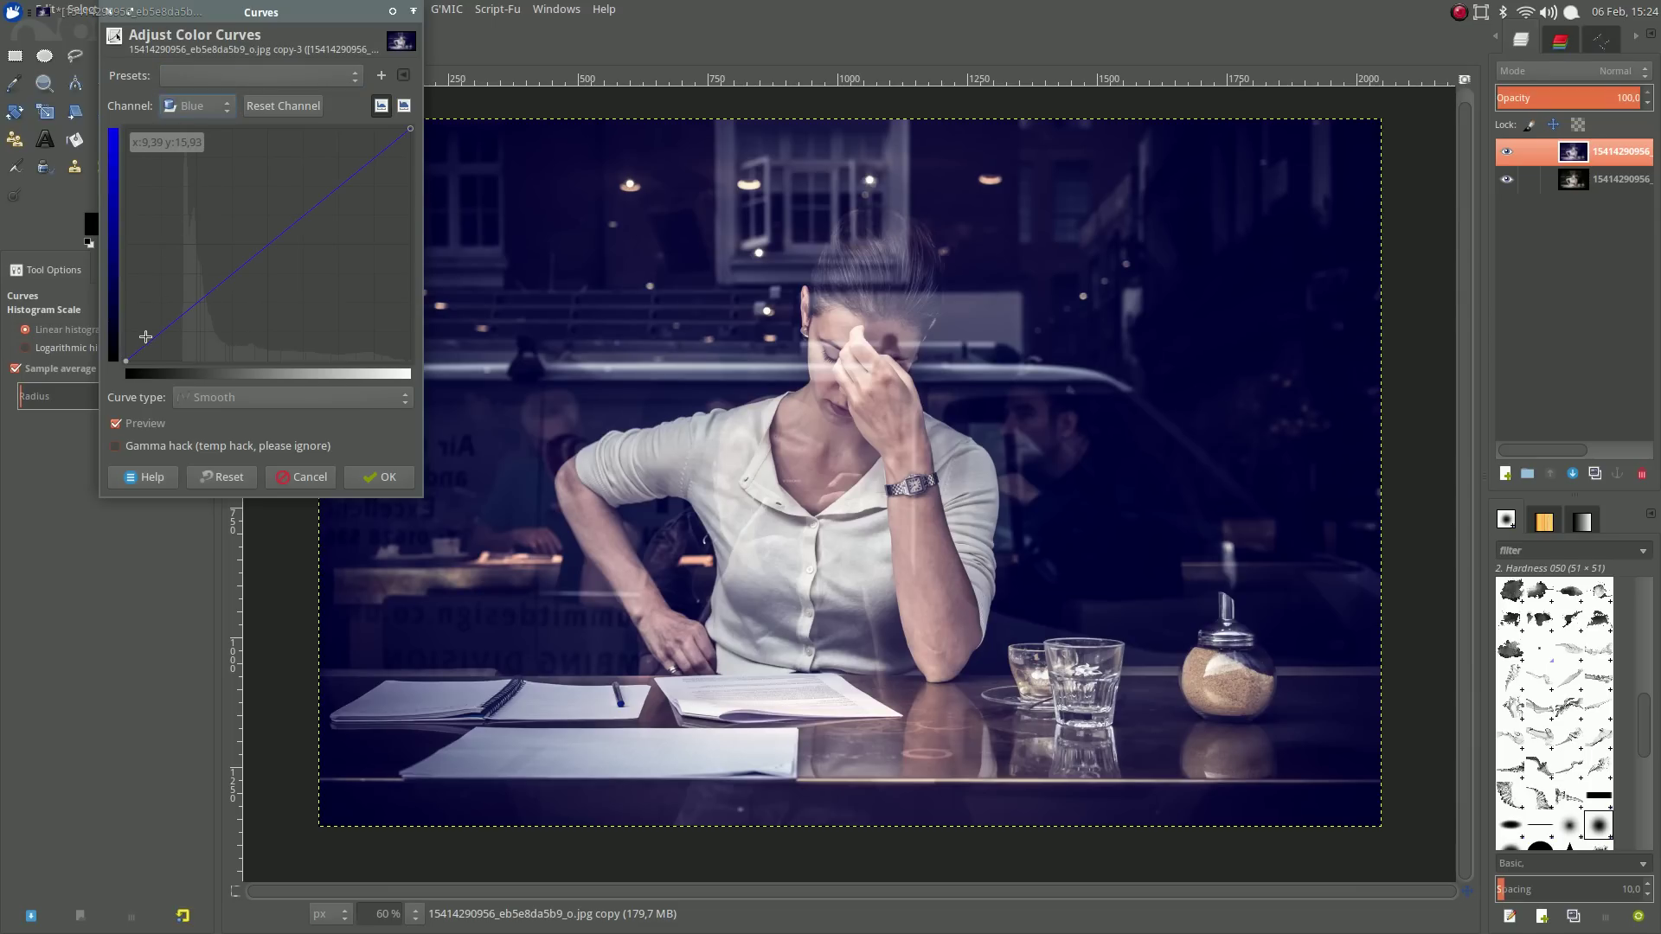
pyautogui.moveTo(127, 358); pyautogui.dragTo(105, 275)
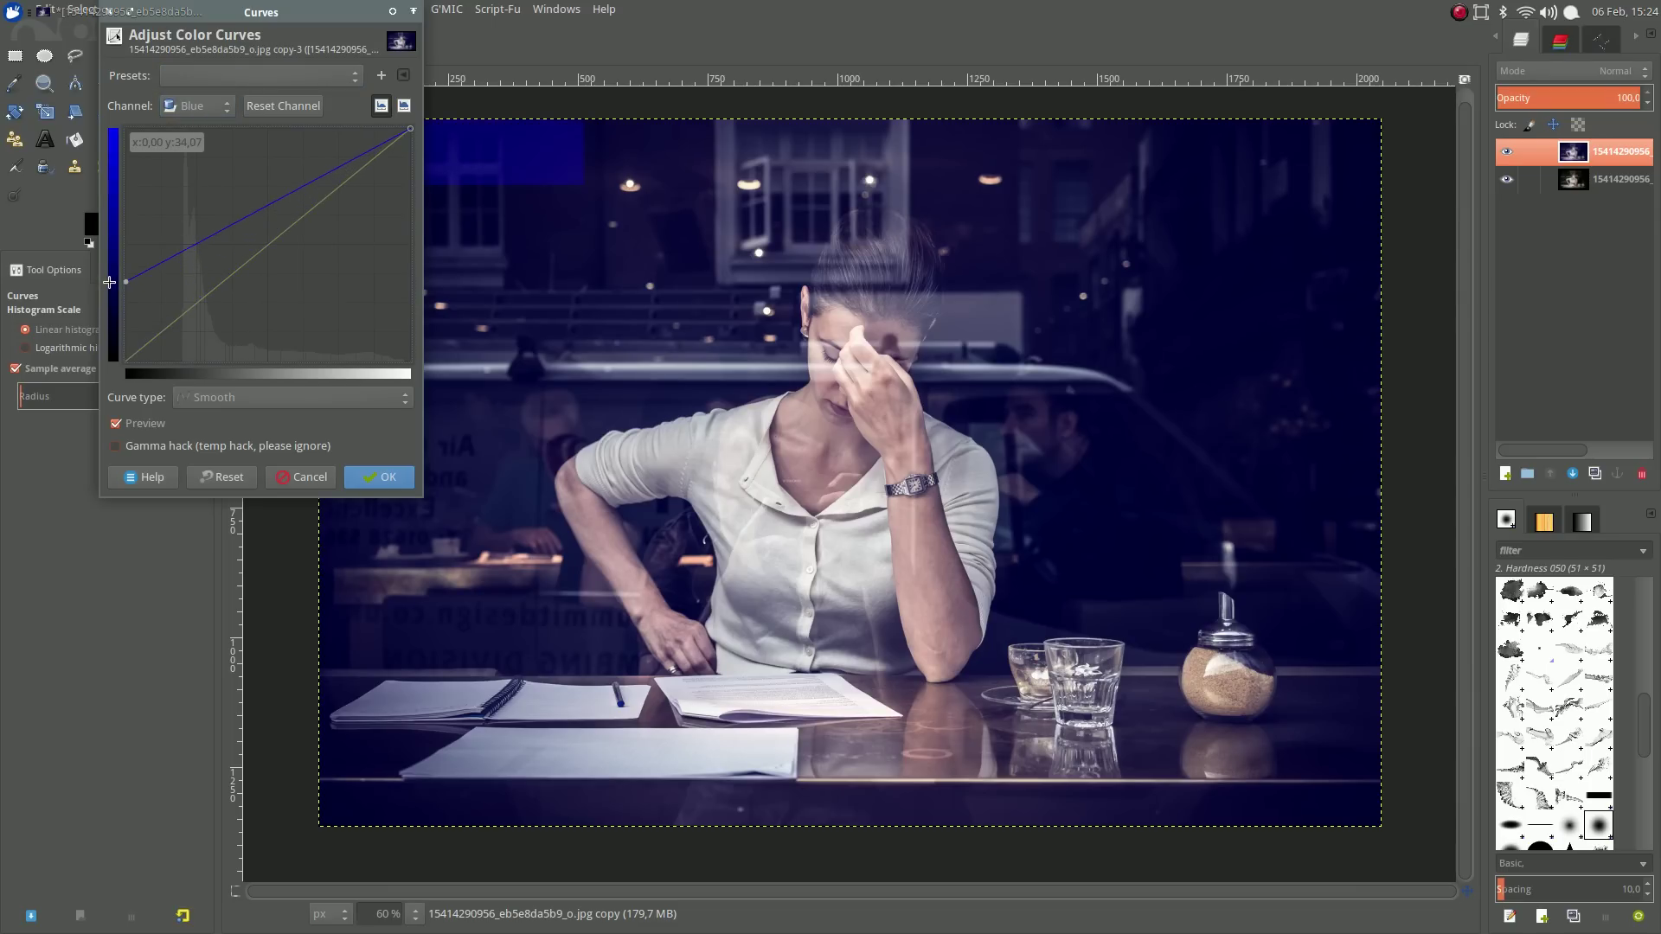
pyautogui.click(362, 473)
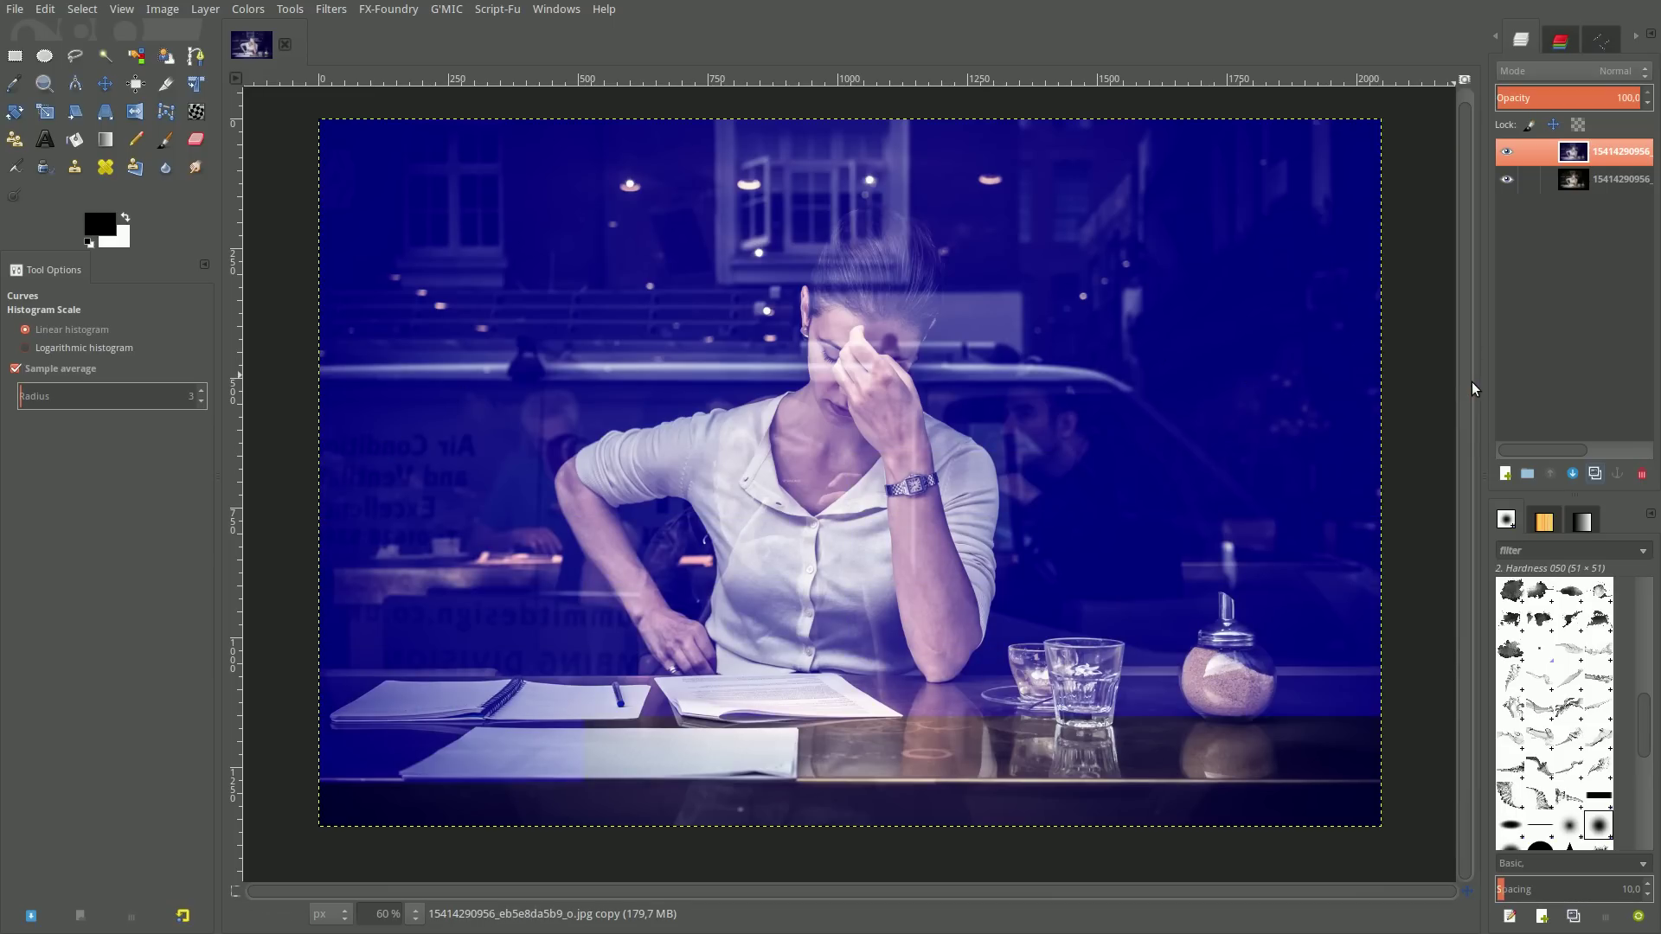
# Duplicate the blue-tinted layer and set the foreground colour to purple c337fe
pyautogui.click(1594, 475)
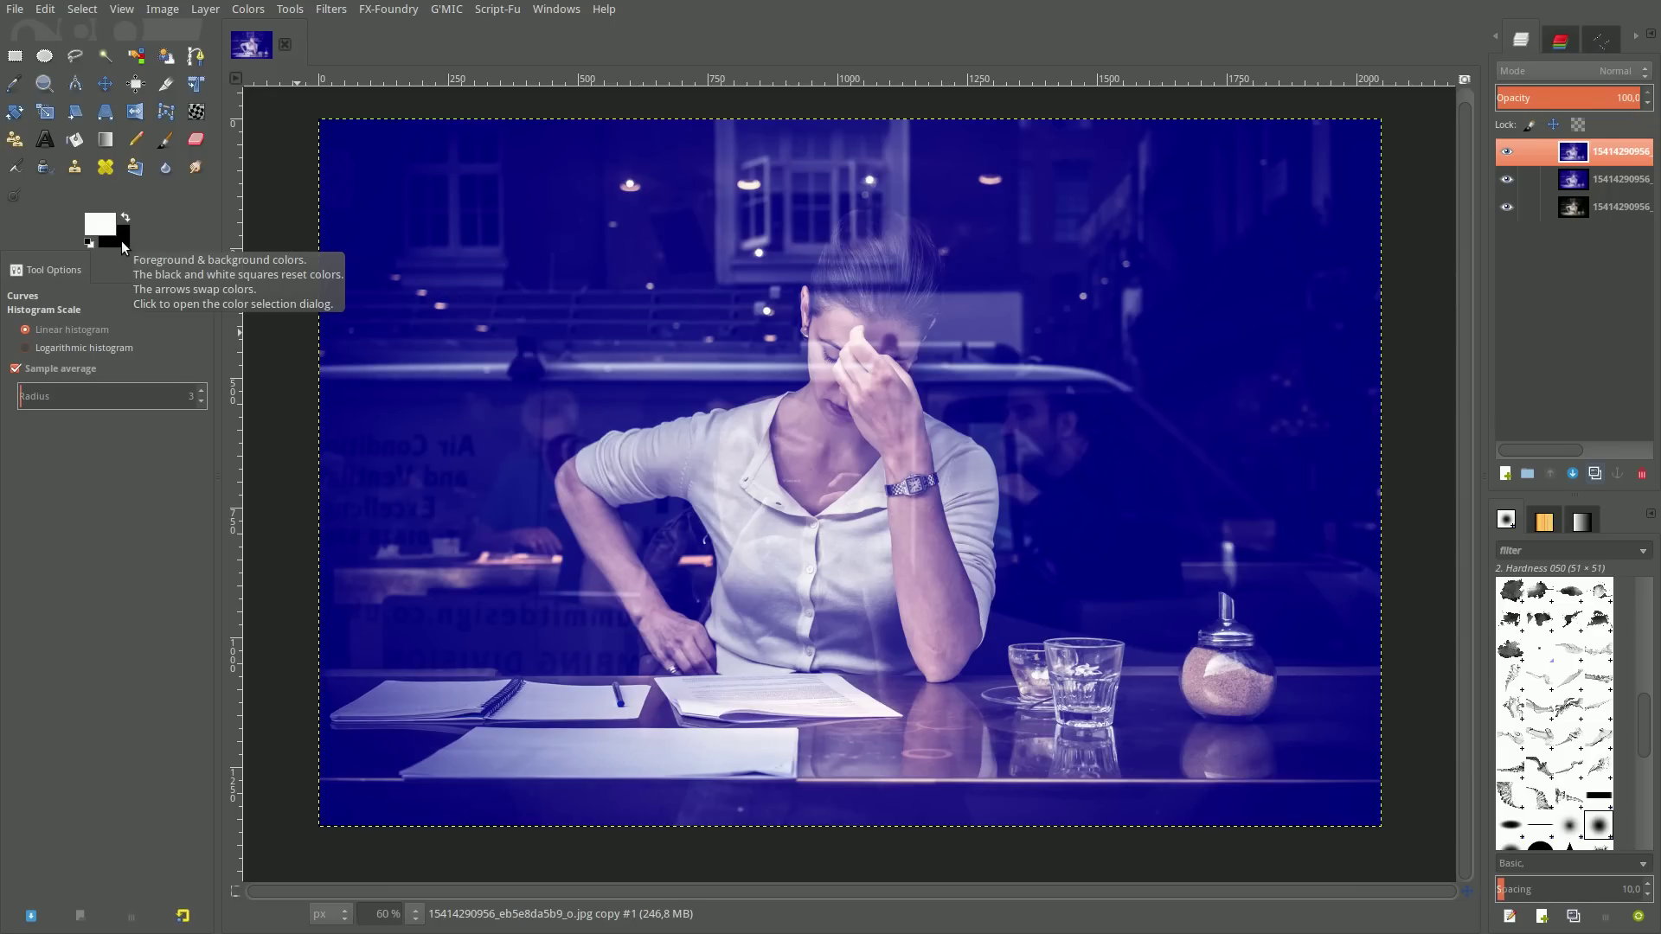
pyautogui.click(97, 227)
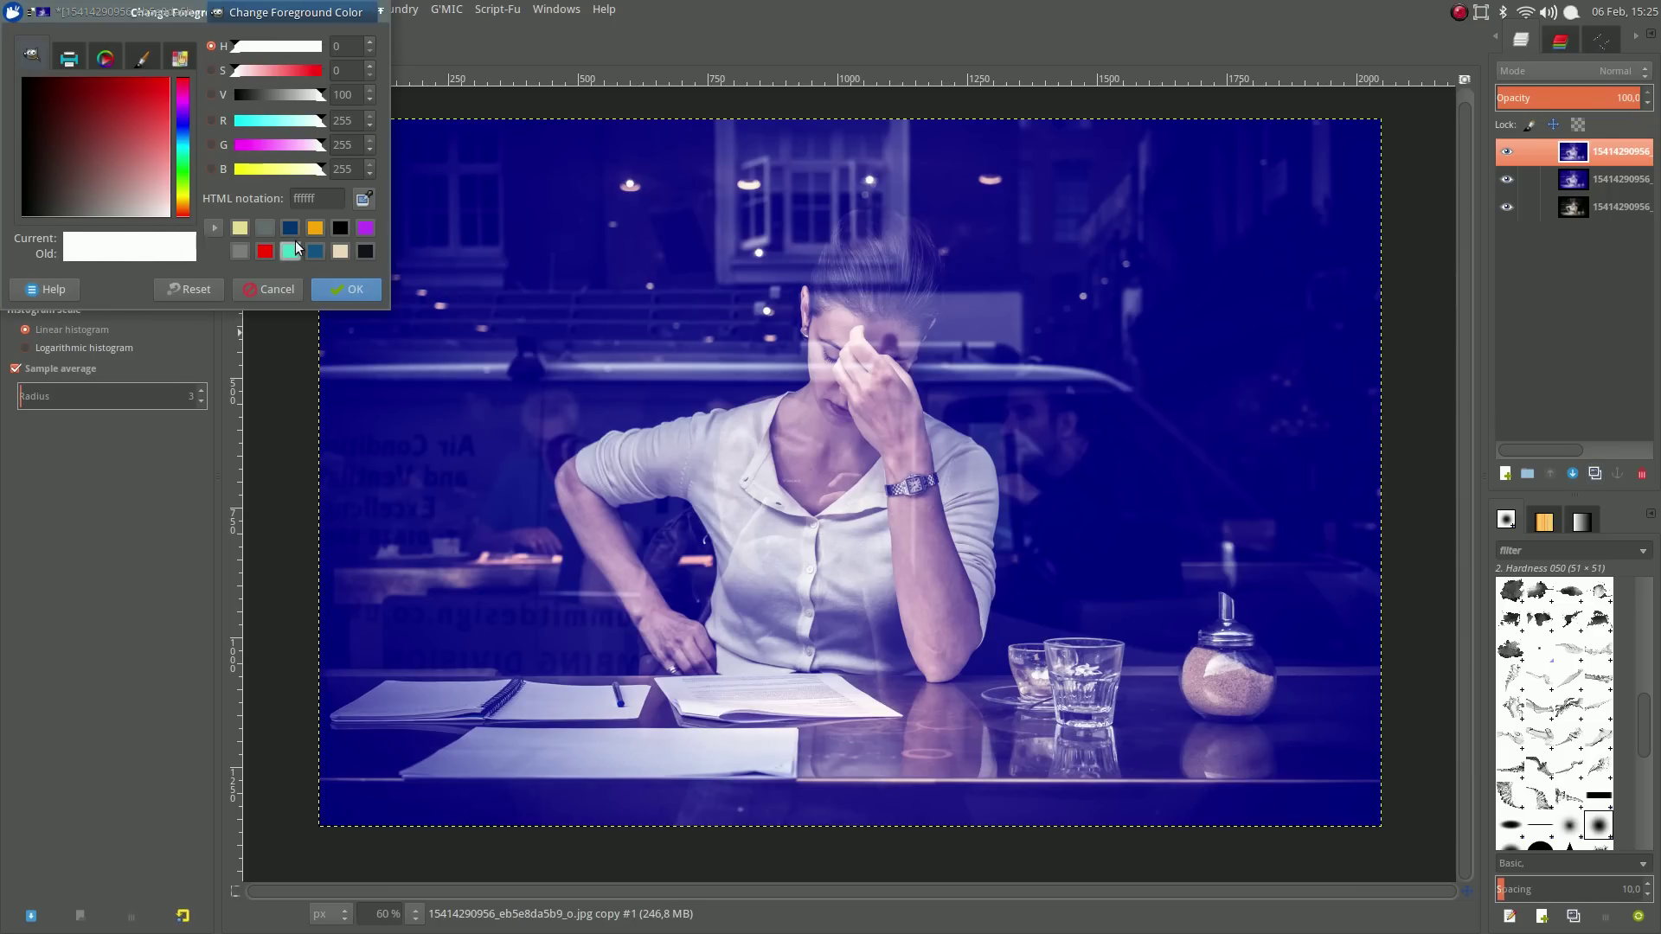
pyautogui.click(363, 228)
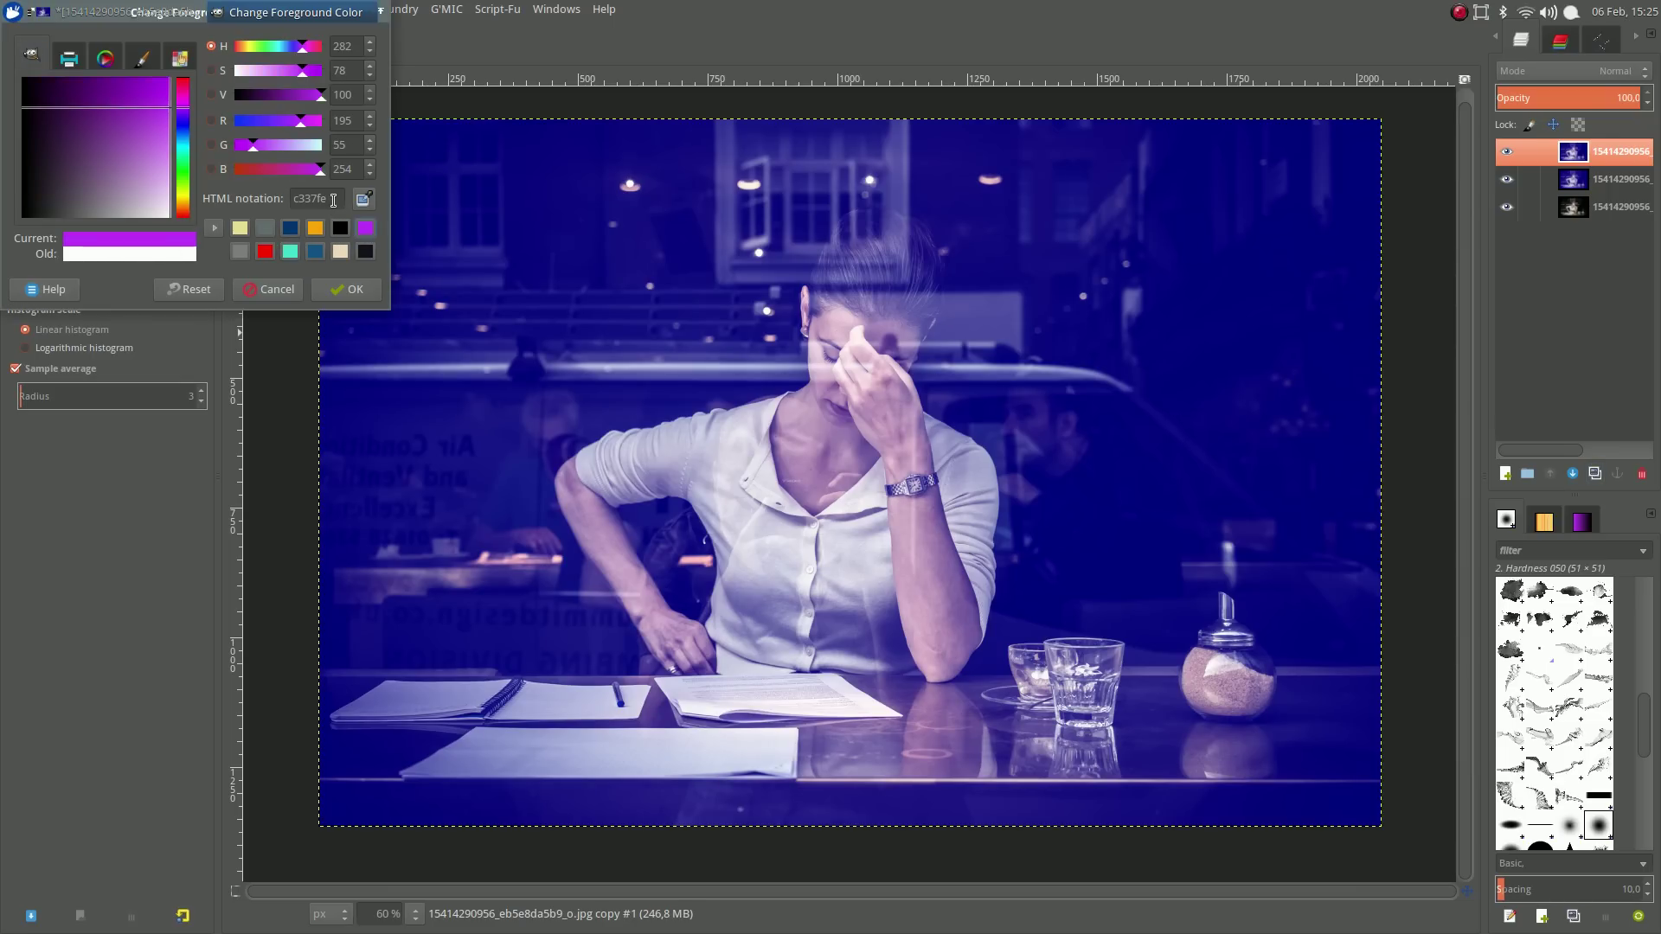
pyautogui.doubleClick(338, 199)
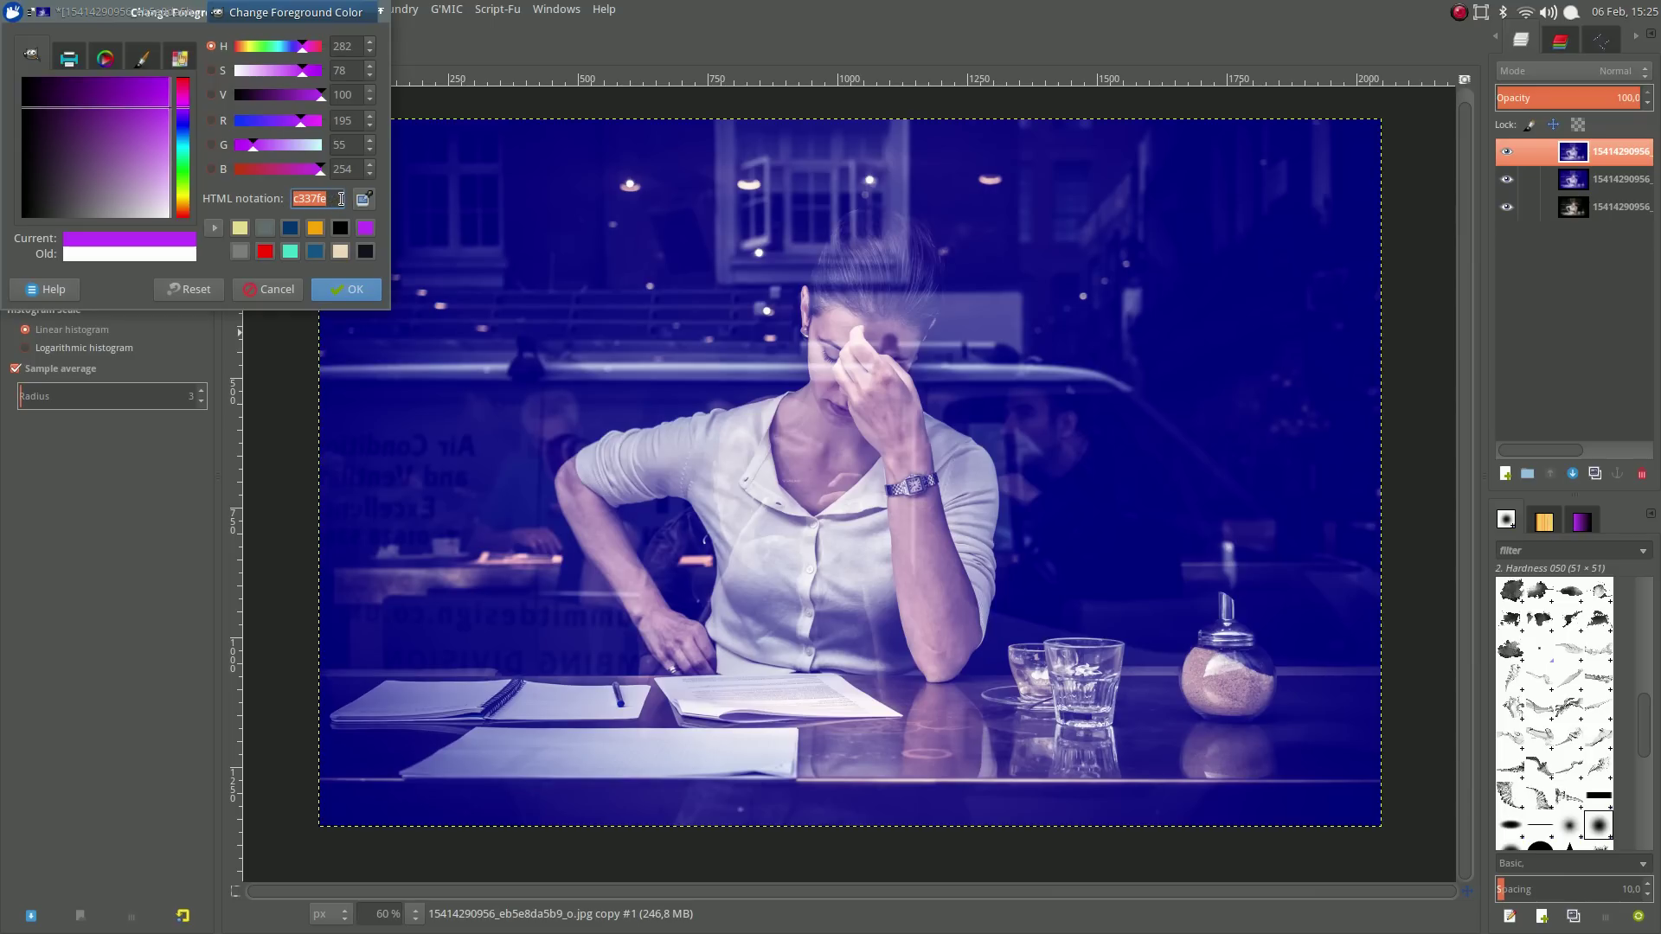
pyautogui.moveTo(311, 199)
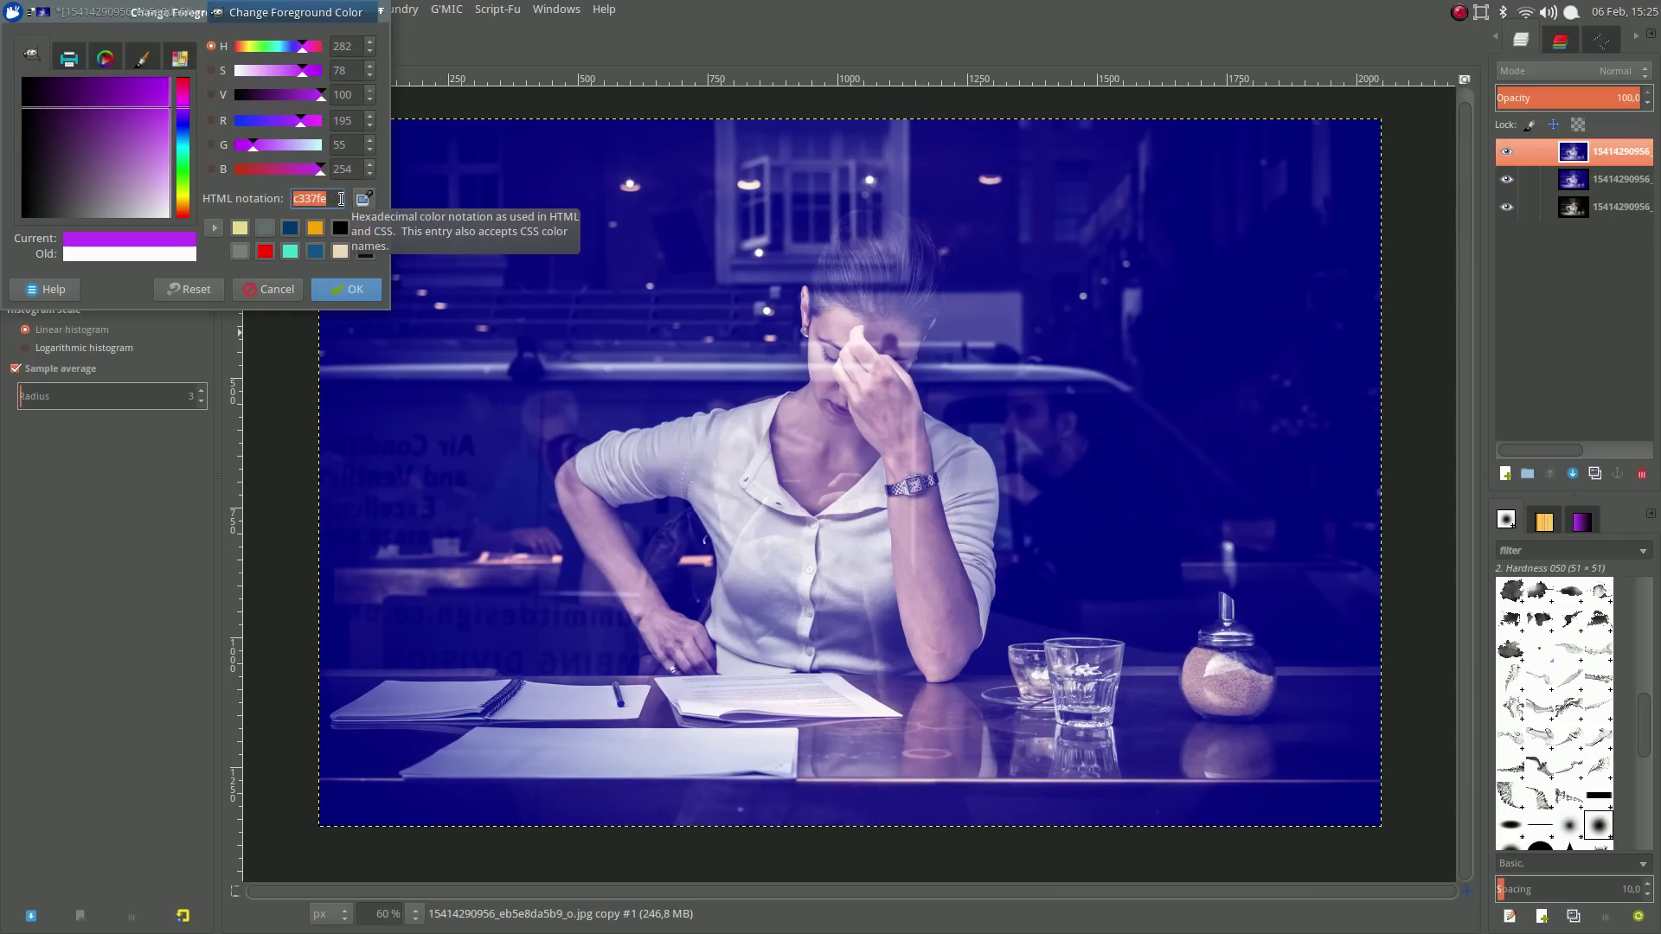
pyautogui.click(332, 289)
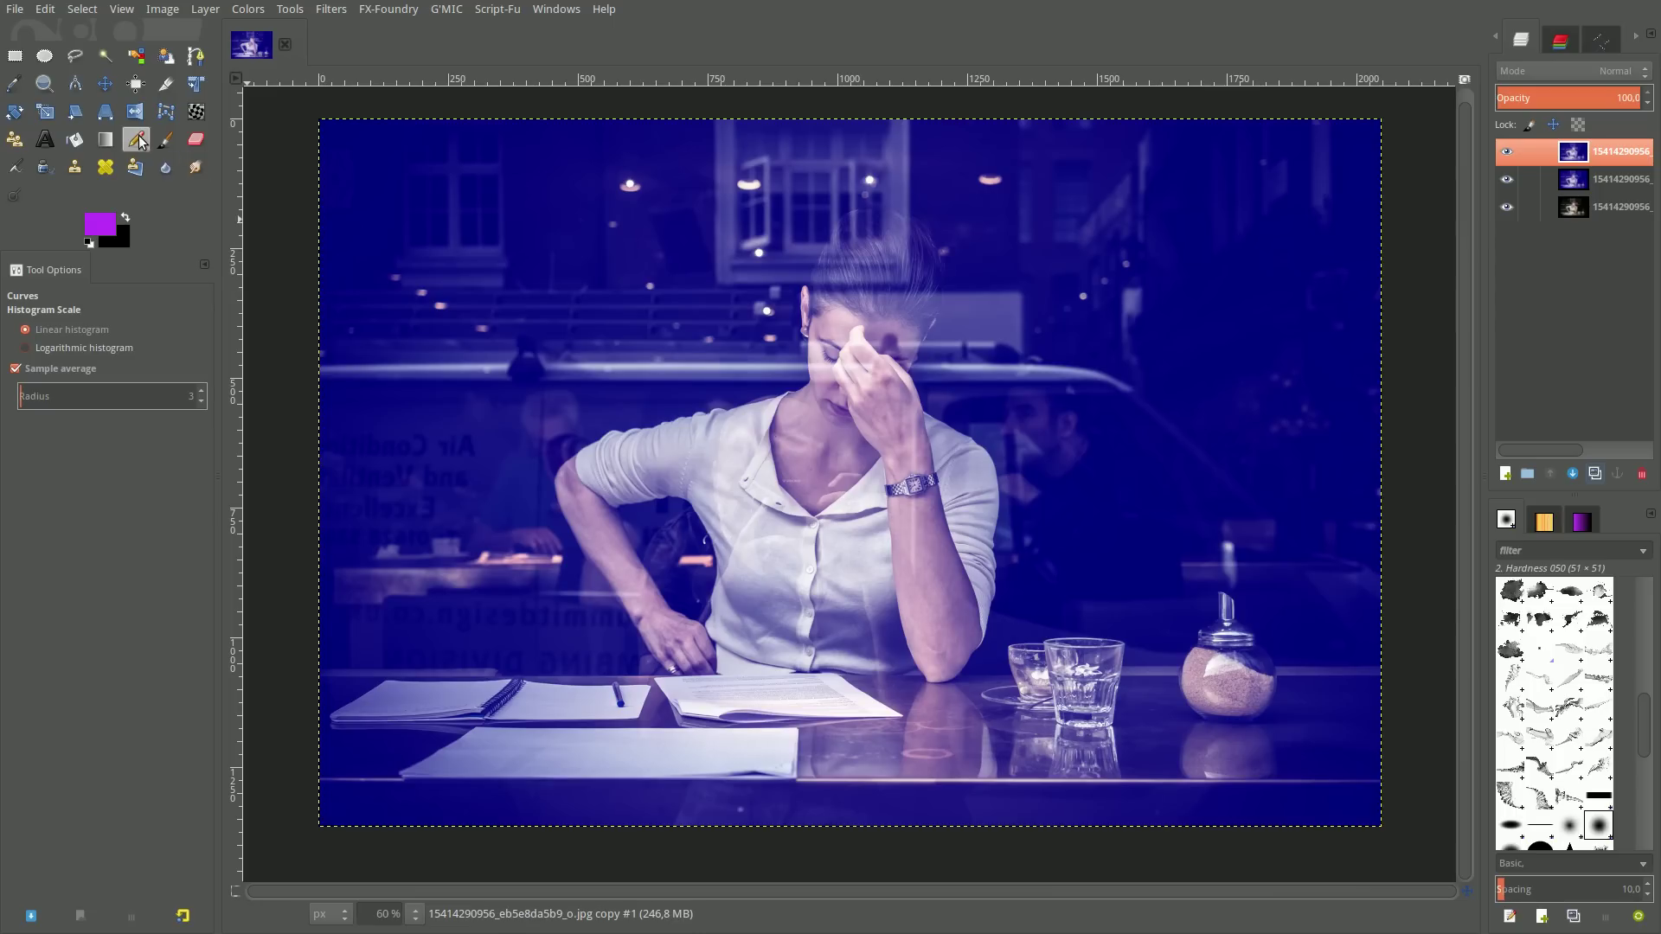
pyautogui.click(105, 83)
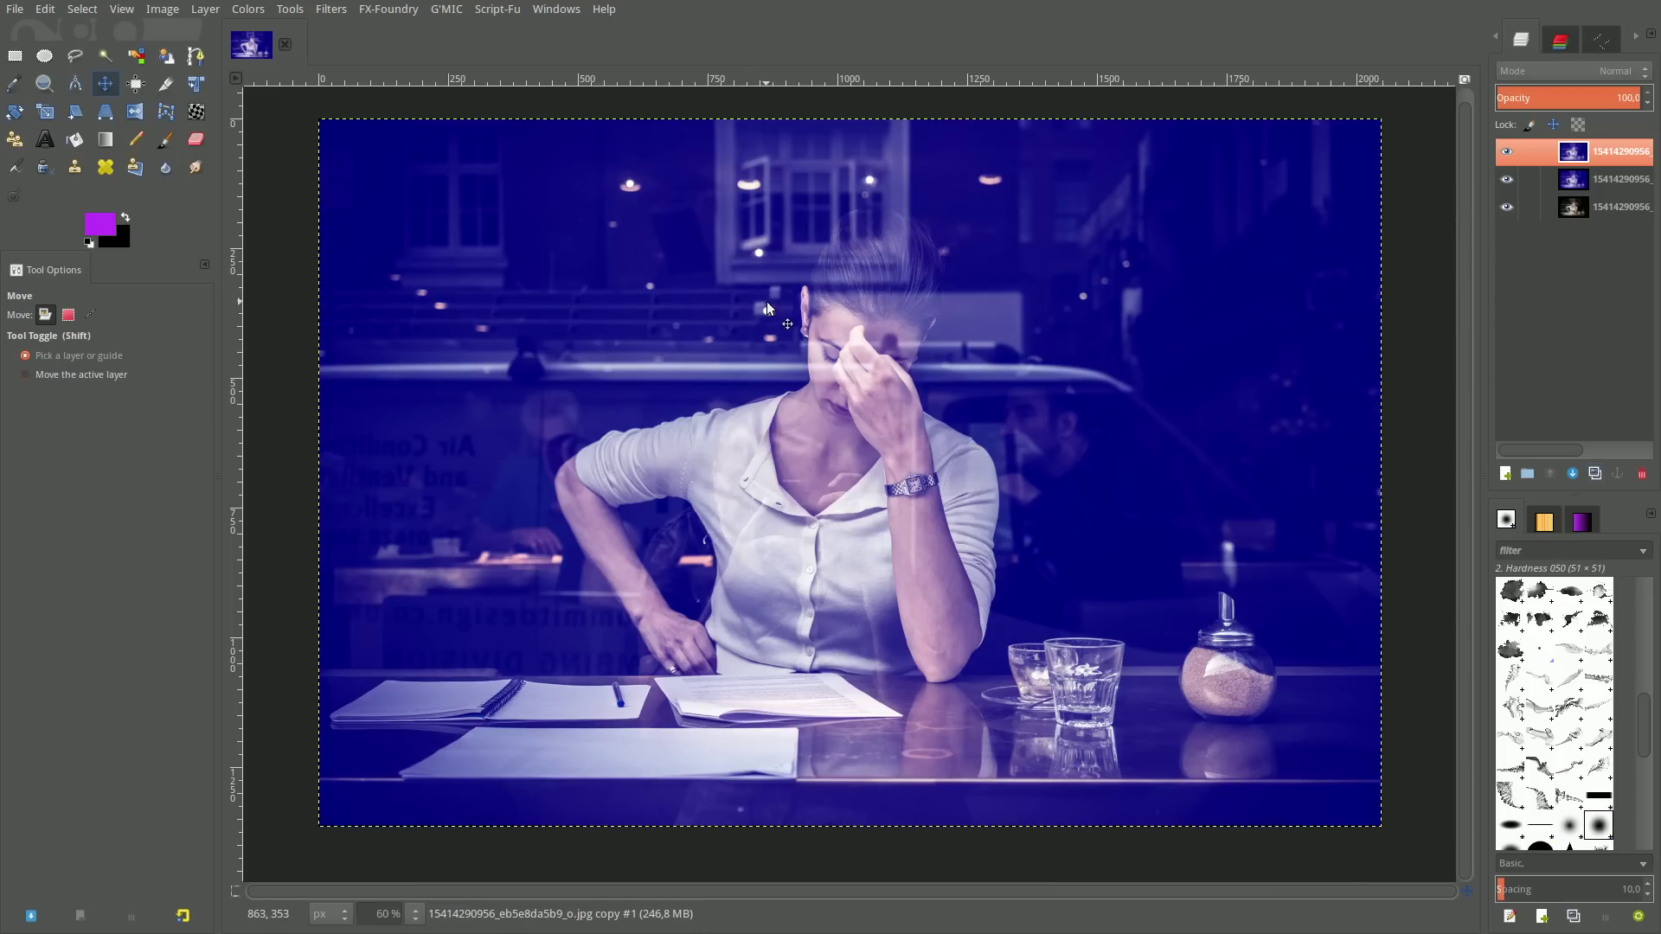
# Apply Colors > Map > Gradient Map to recolour the top layer purple and dark
pyautogui.rightClick(766, 305)
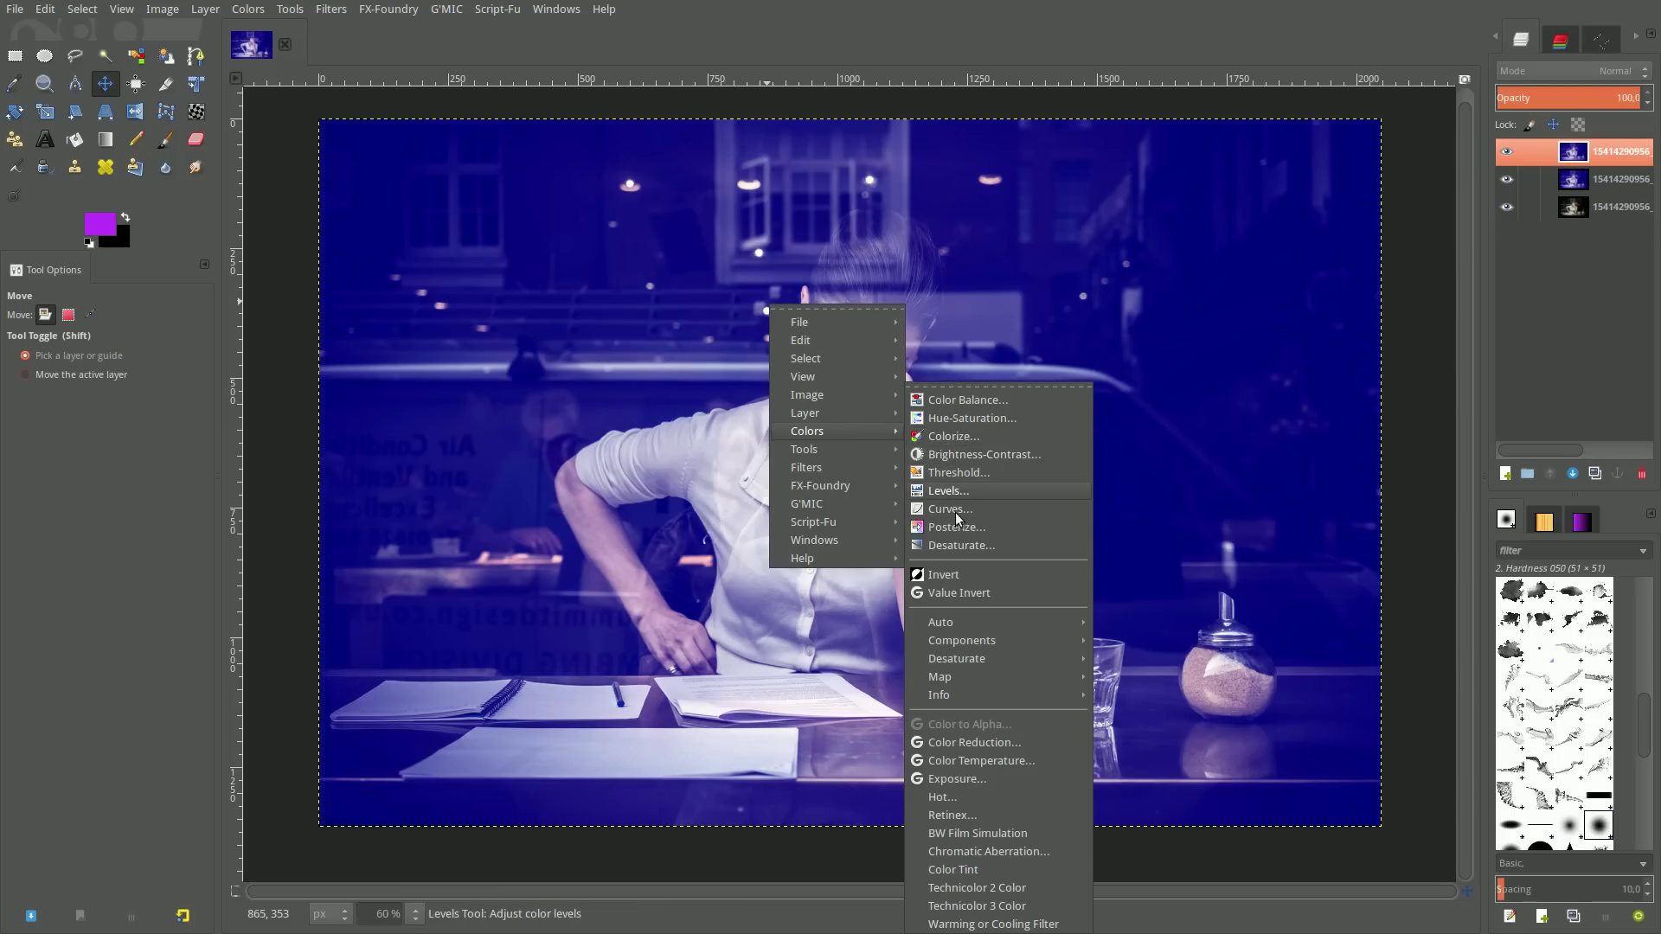
pyautogui.moveTo(939, 676)
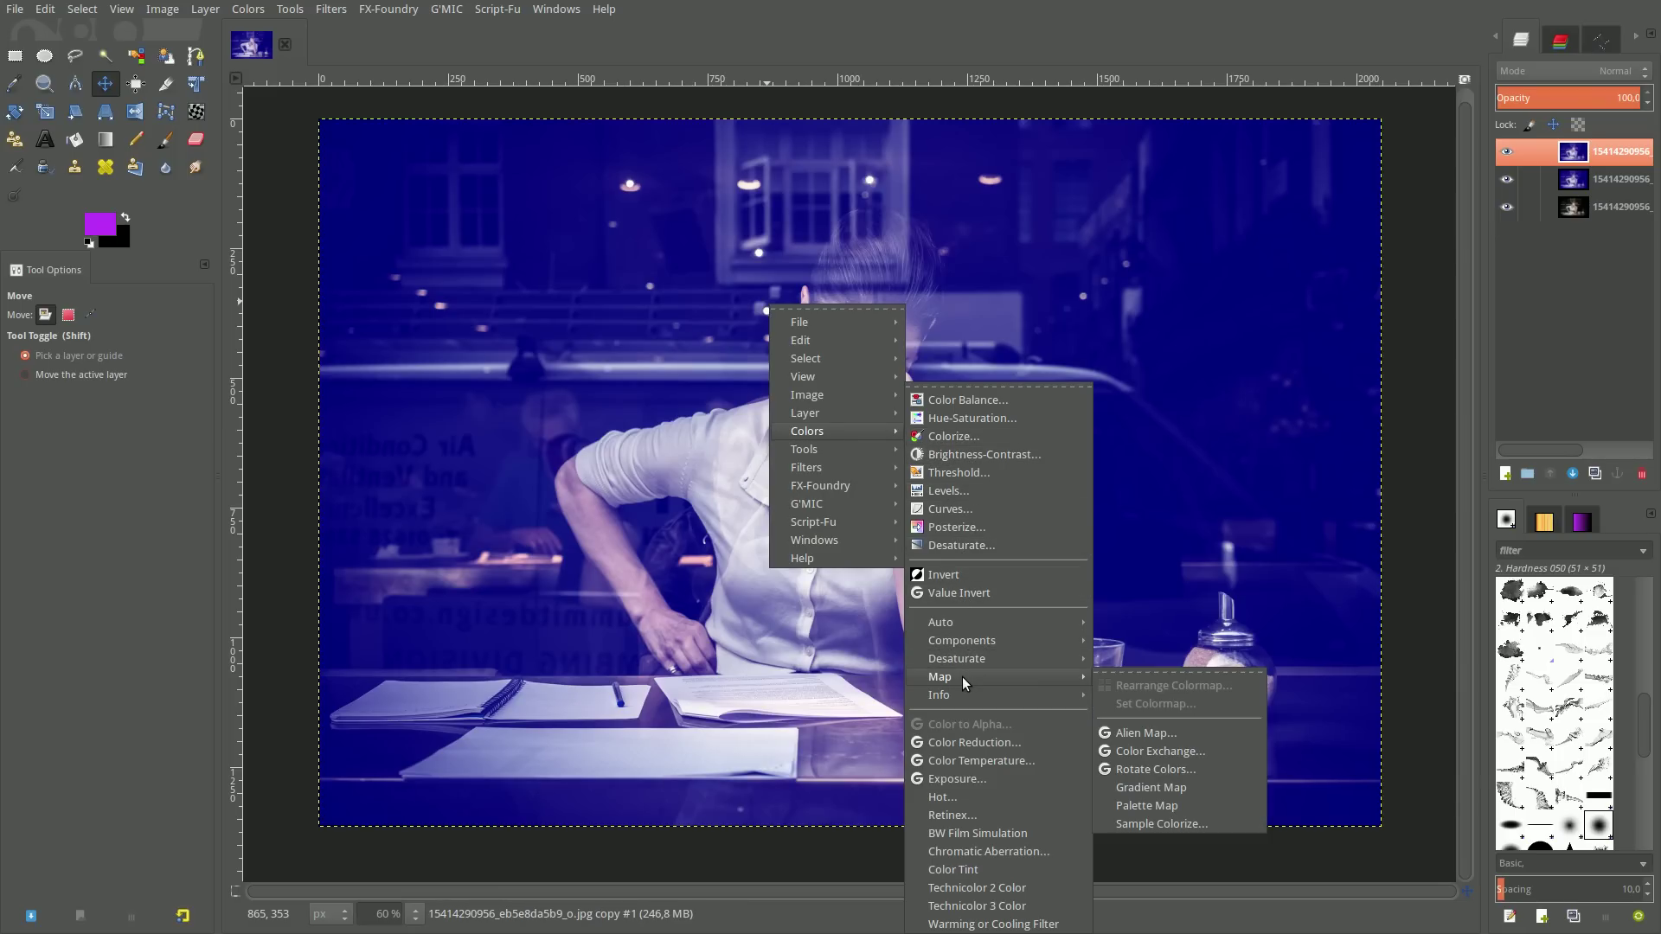
pyautogui.click(1168, 787)
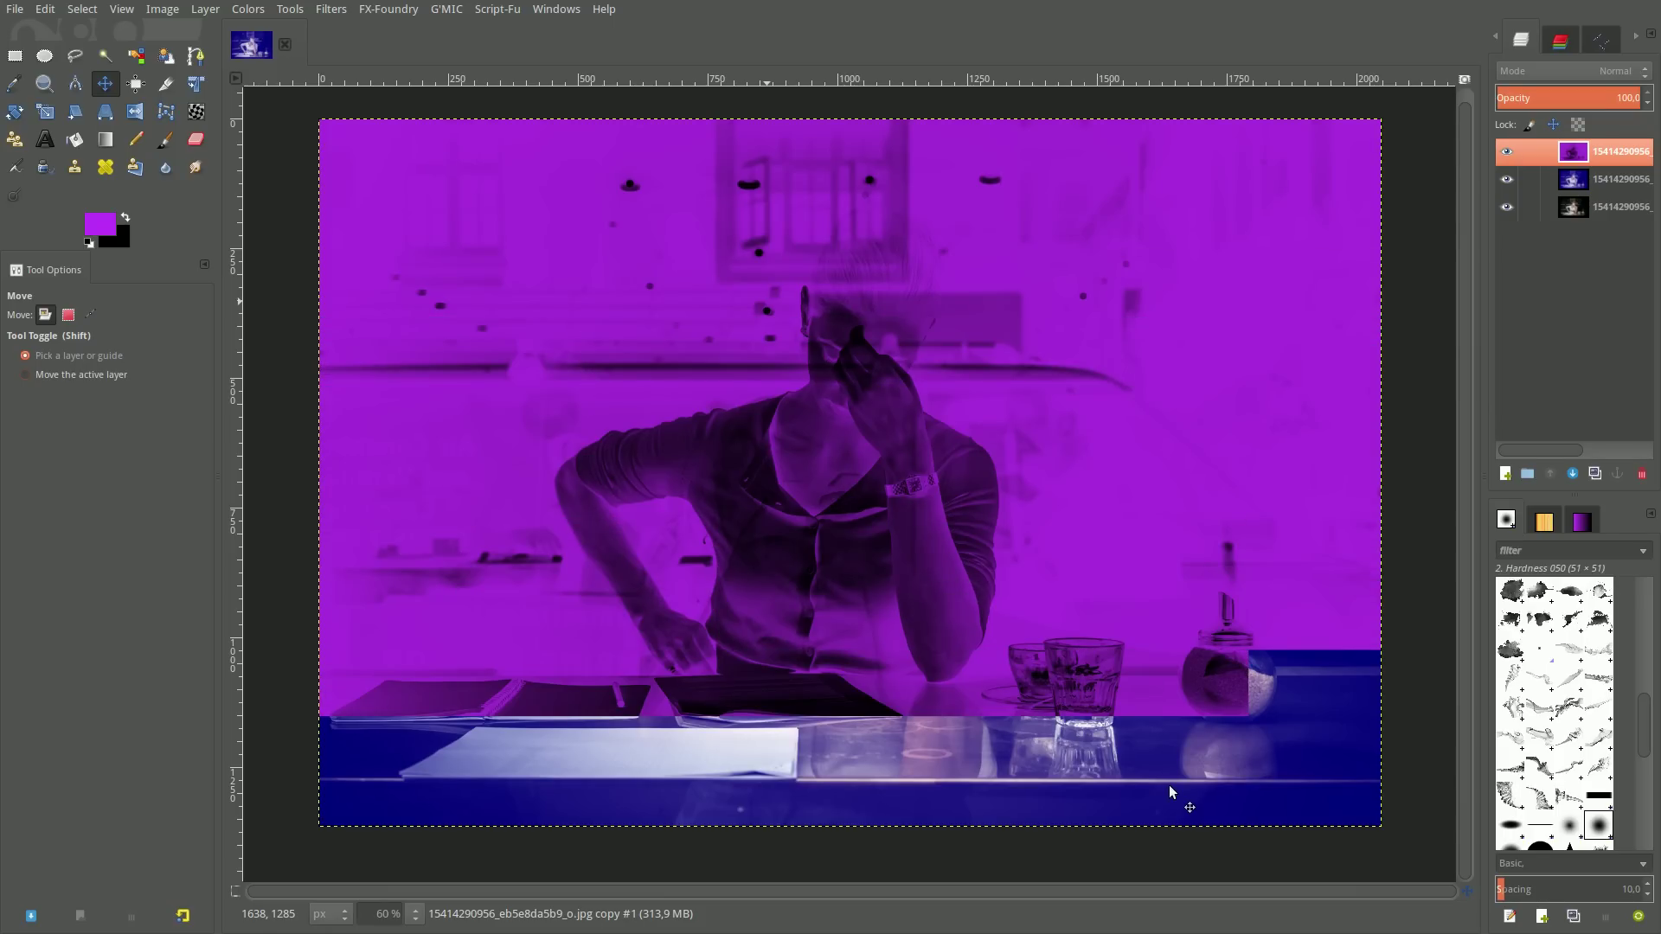
# Set the purple gradient-map layer to Soft light mode at 45% opacity
pyautogui.click(1565, 76)
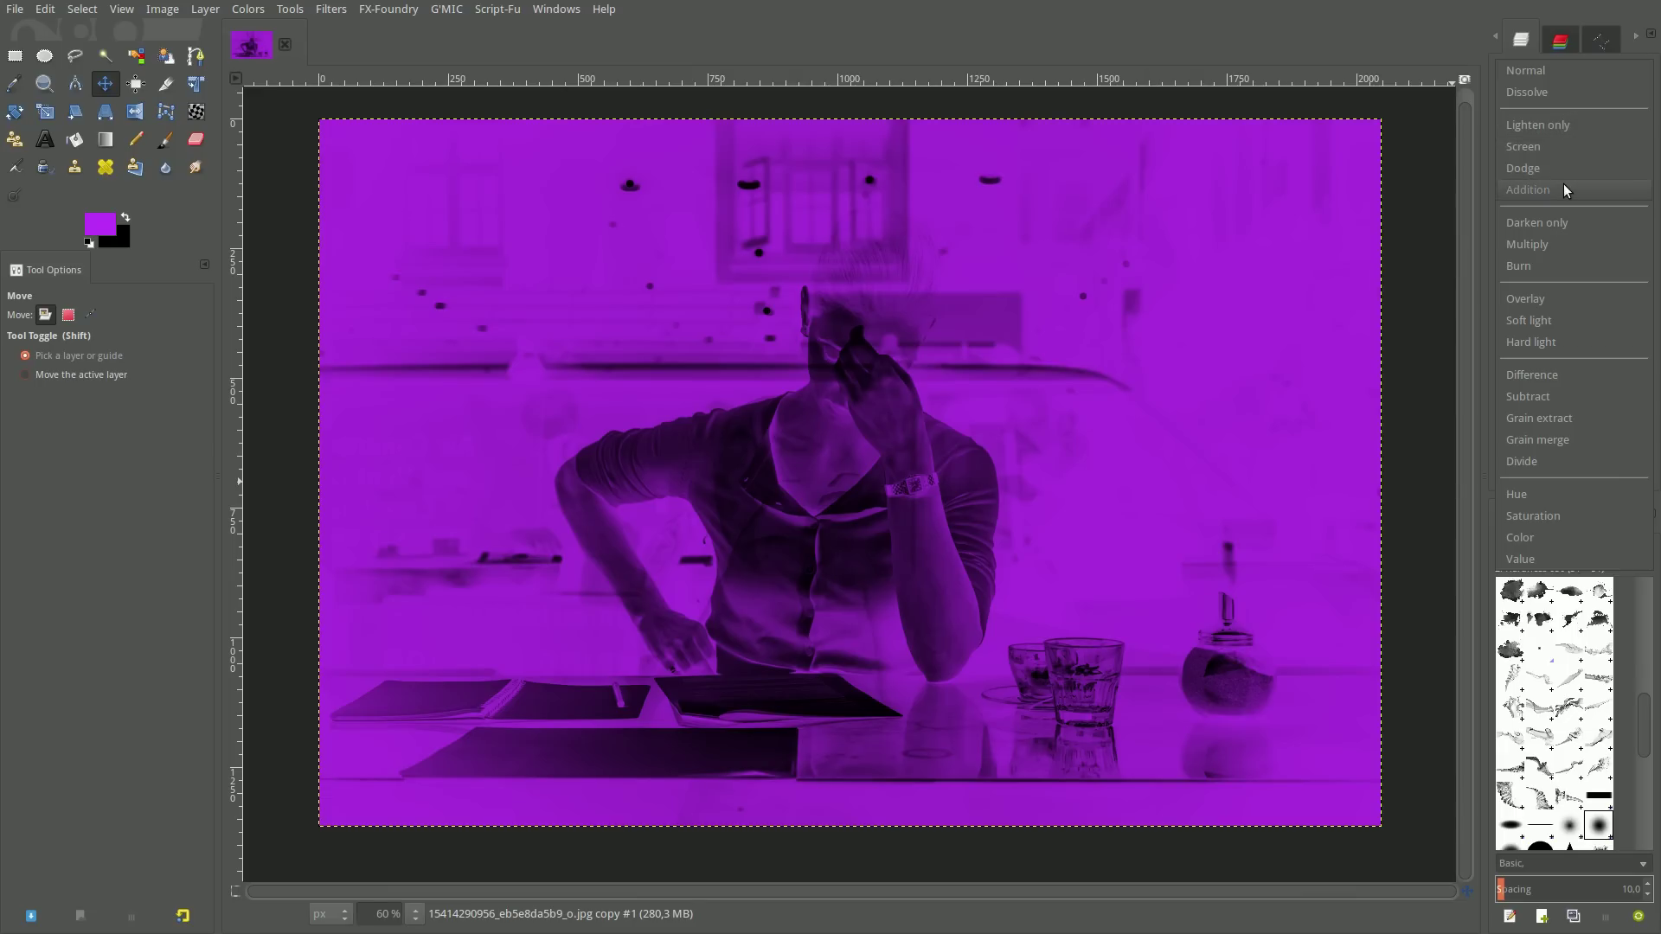
pyautogui.click(1566, 320)
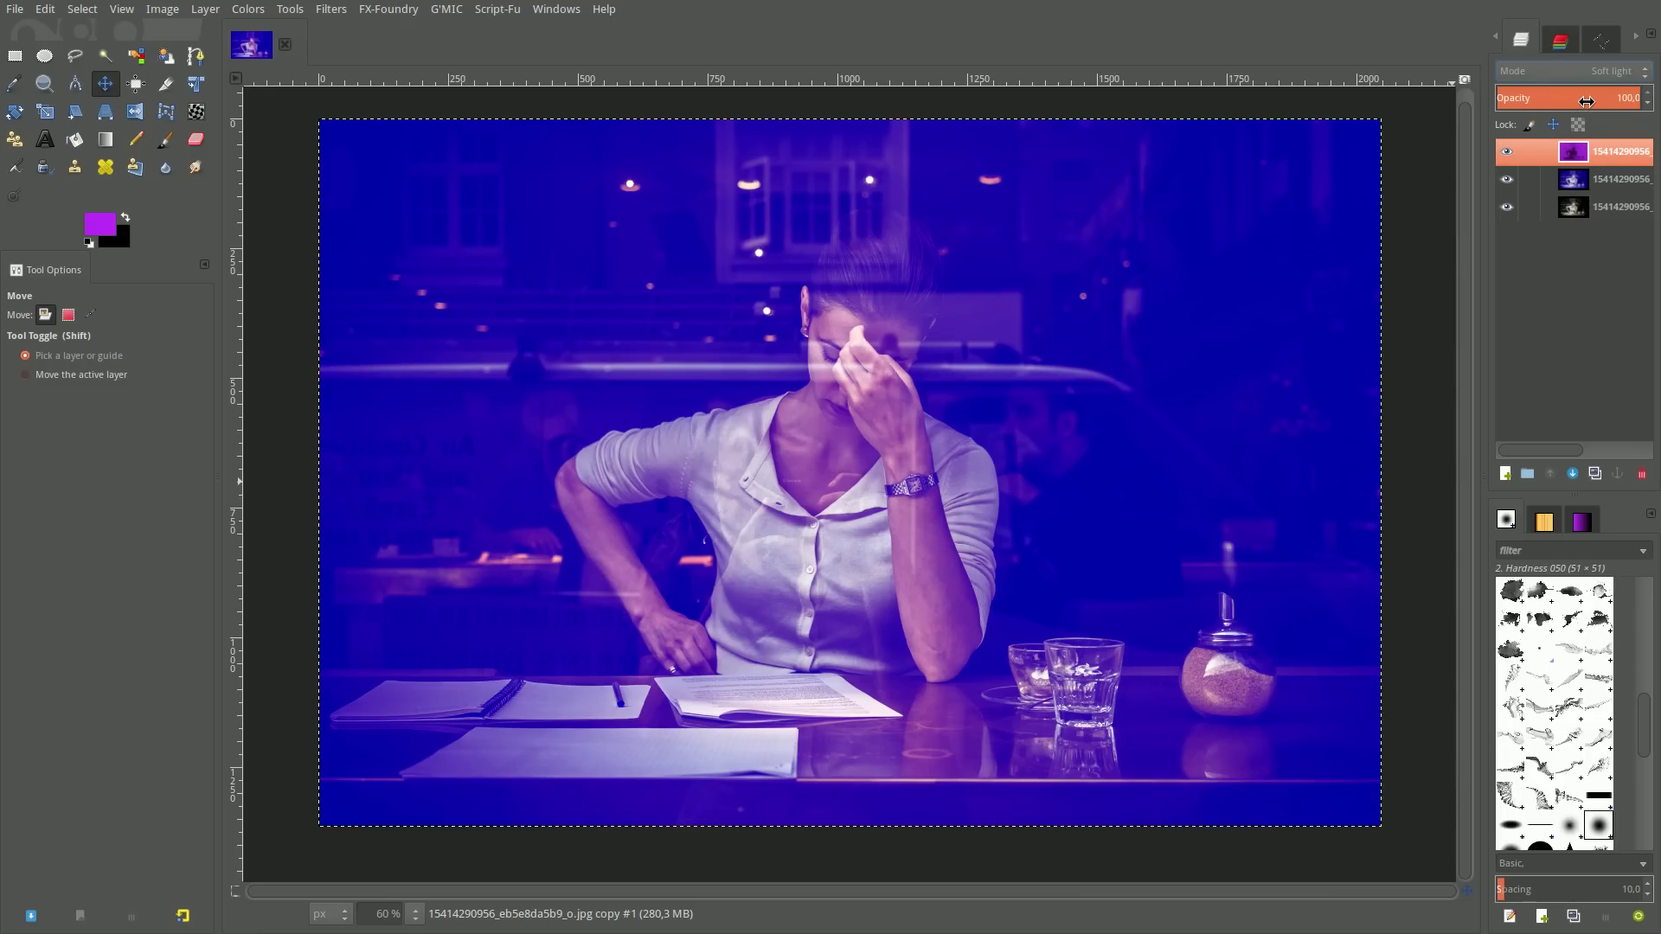
pyautogui.click(1626, 98)
pyautogui.write('45')
pyautogui.press('Return')
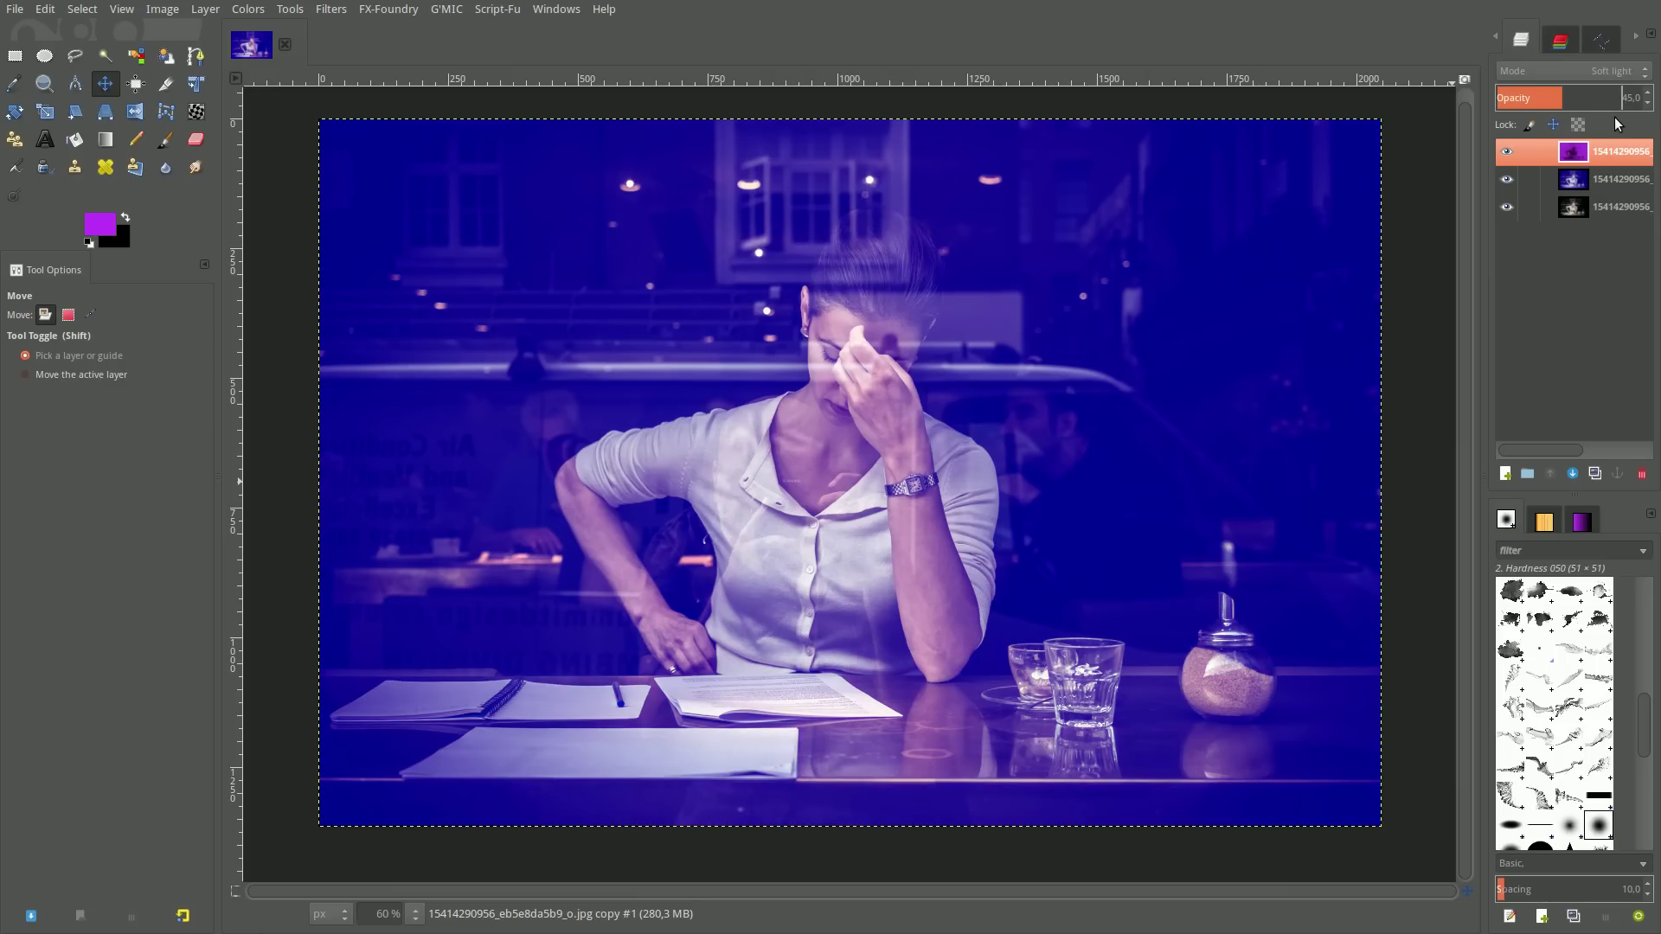
pyautogui.click(1506, 474)
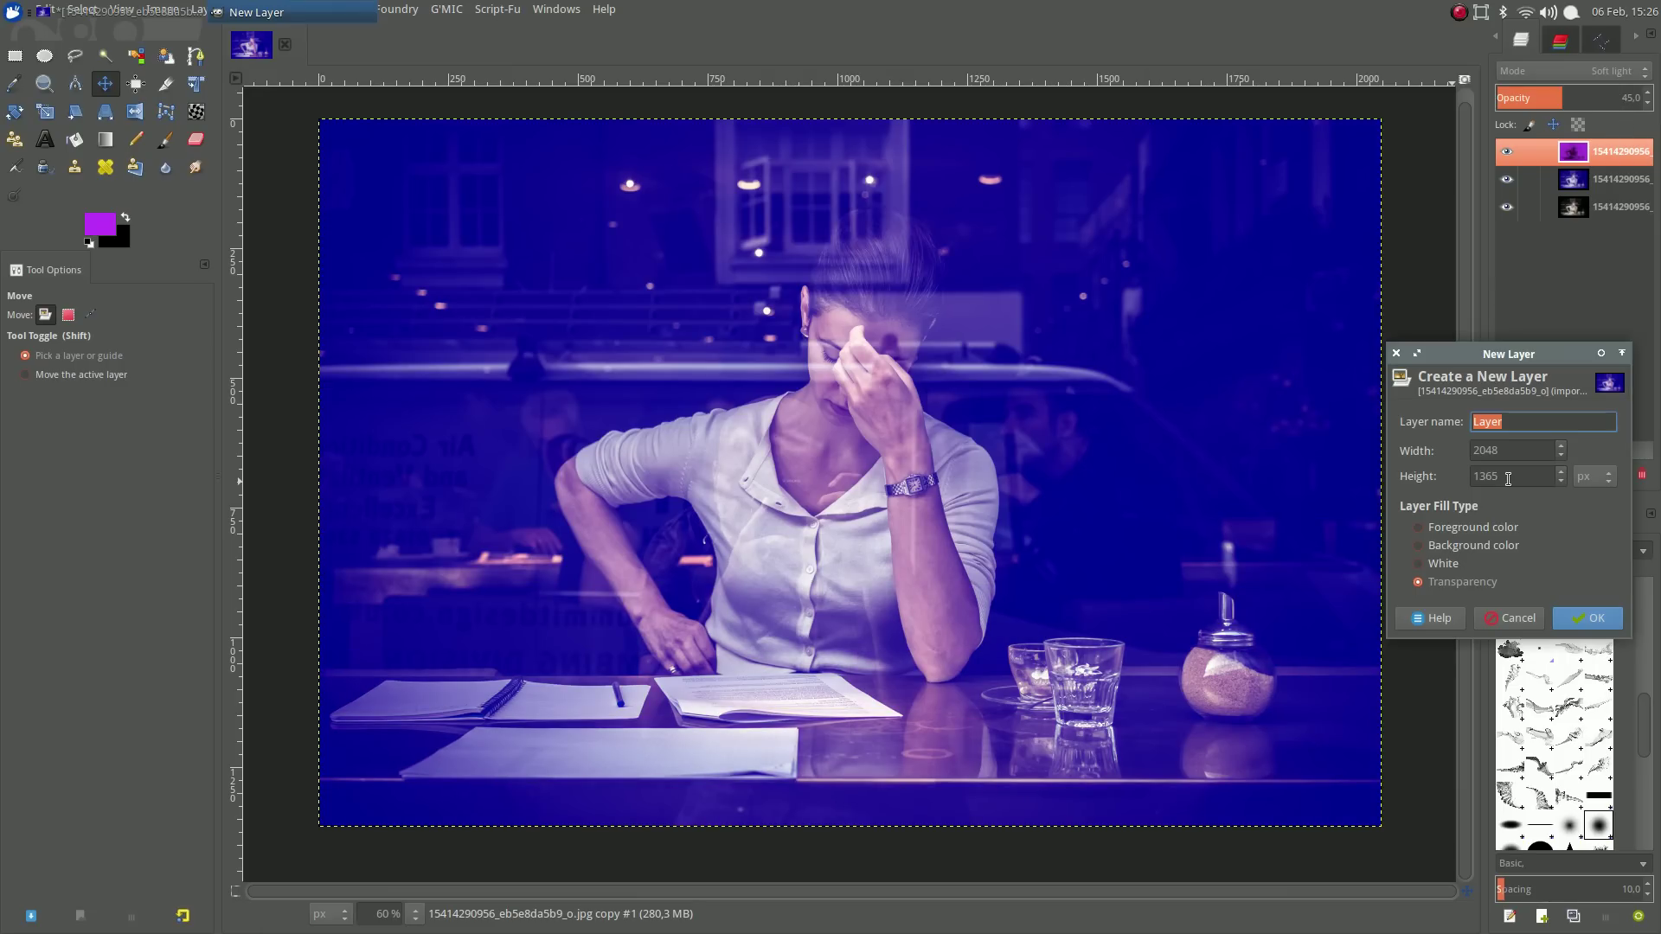
# Add a transparent layer and fill it solid with orange ffa500
pyautogui.click(1570, 618)
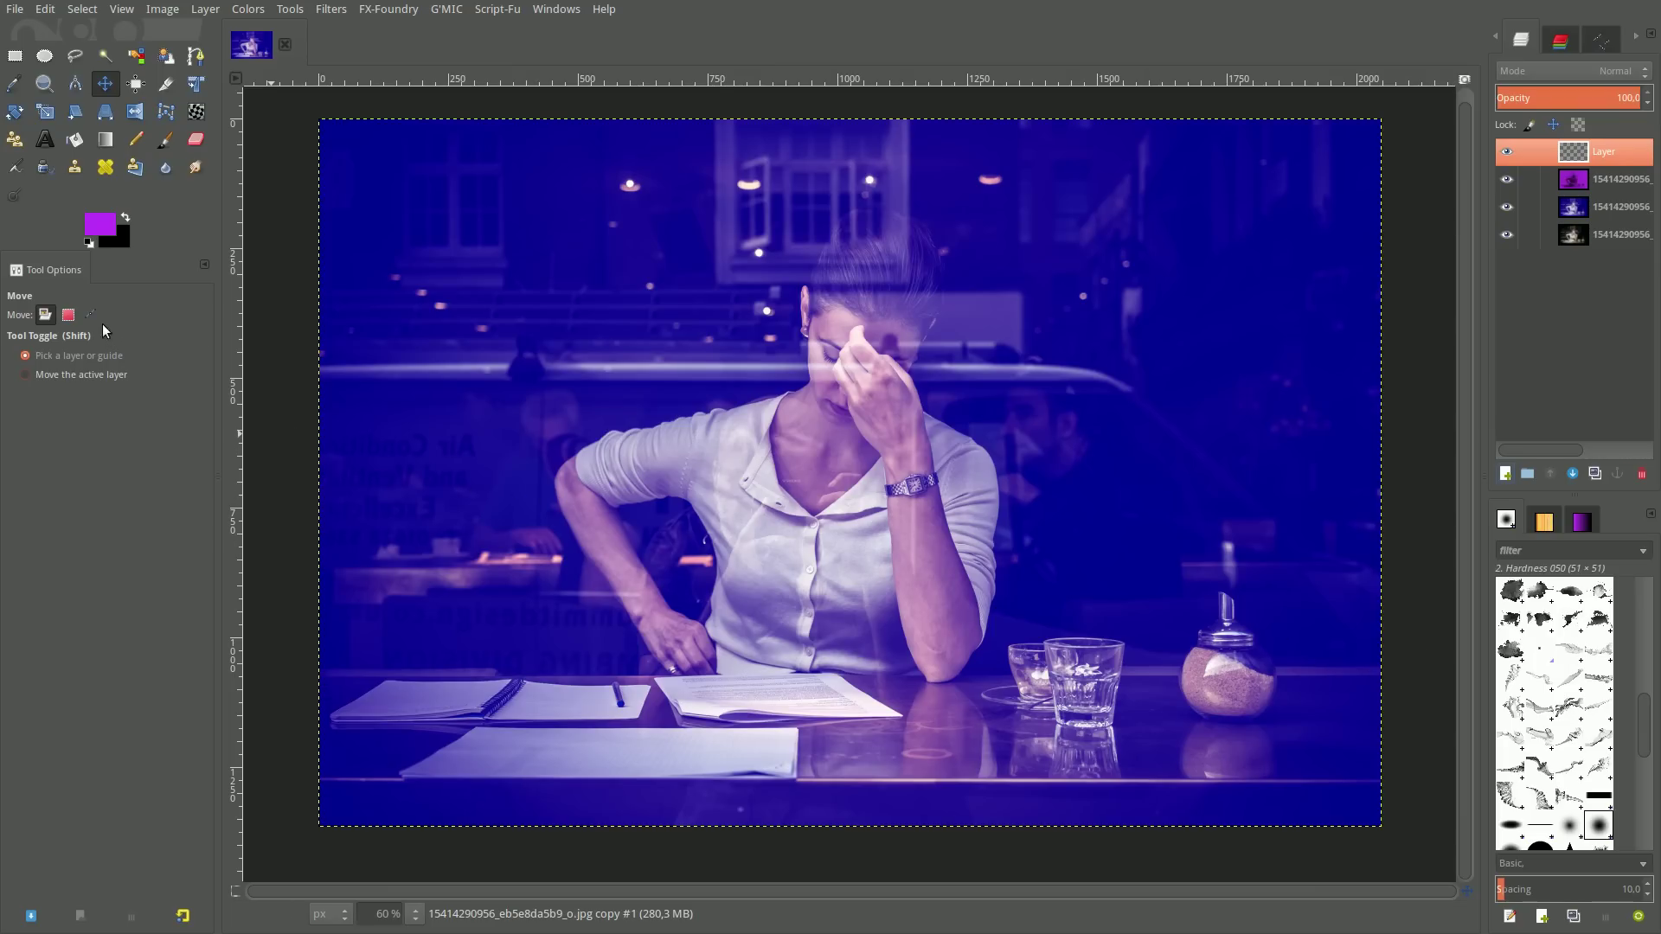
pyautogui.click(100, 231)
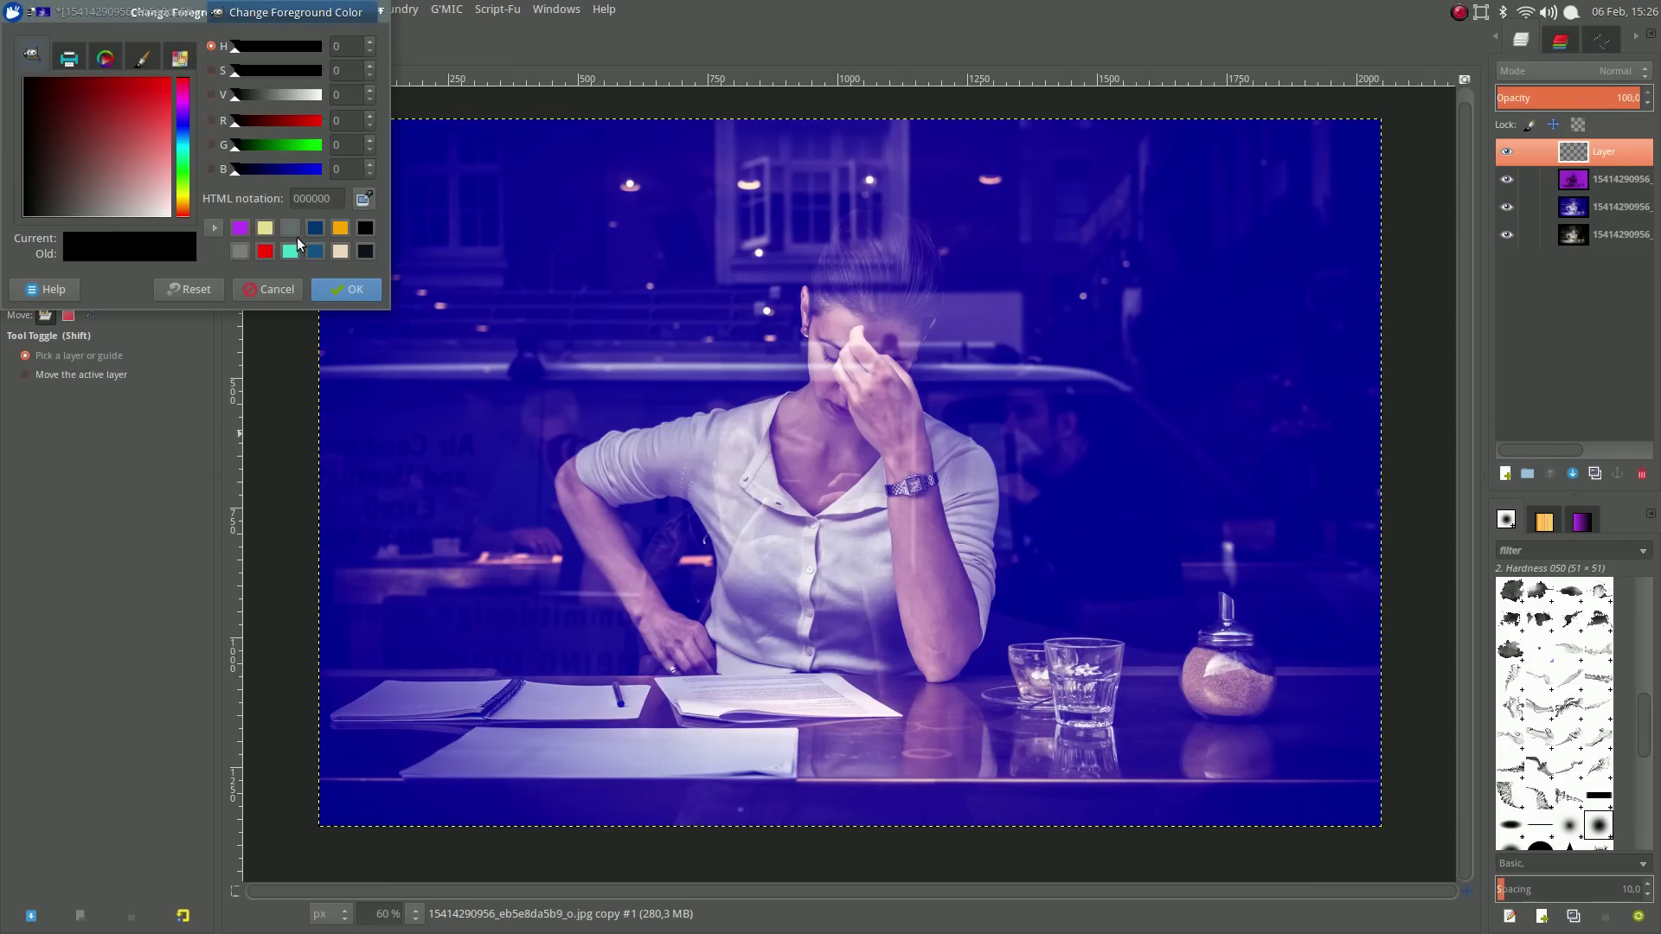
pyautogui.click(340, 228)
pyautogui.moveTo(325, 198); pyautogui.dragTo(289, 197)
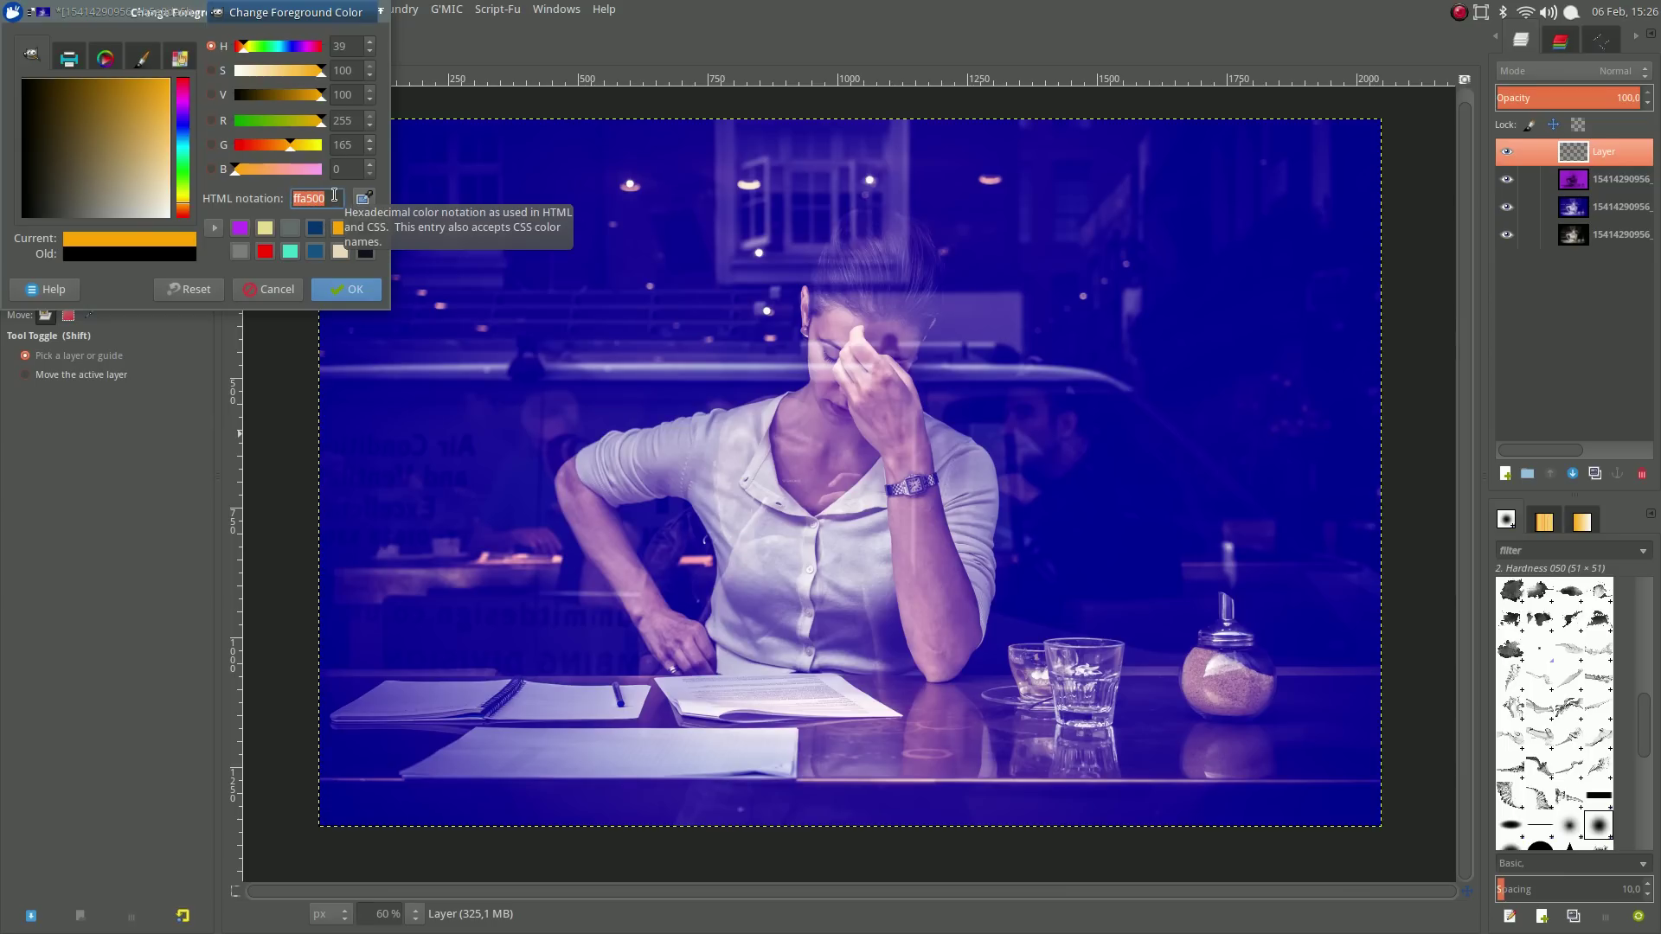
pyautogui.click(357, 292)
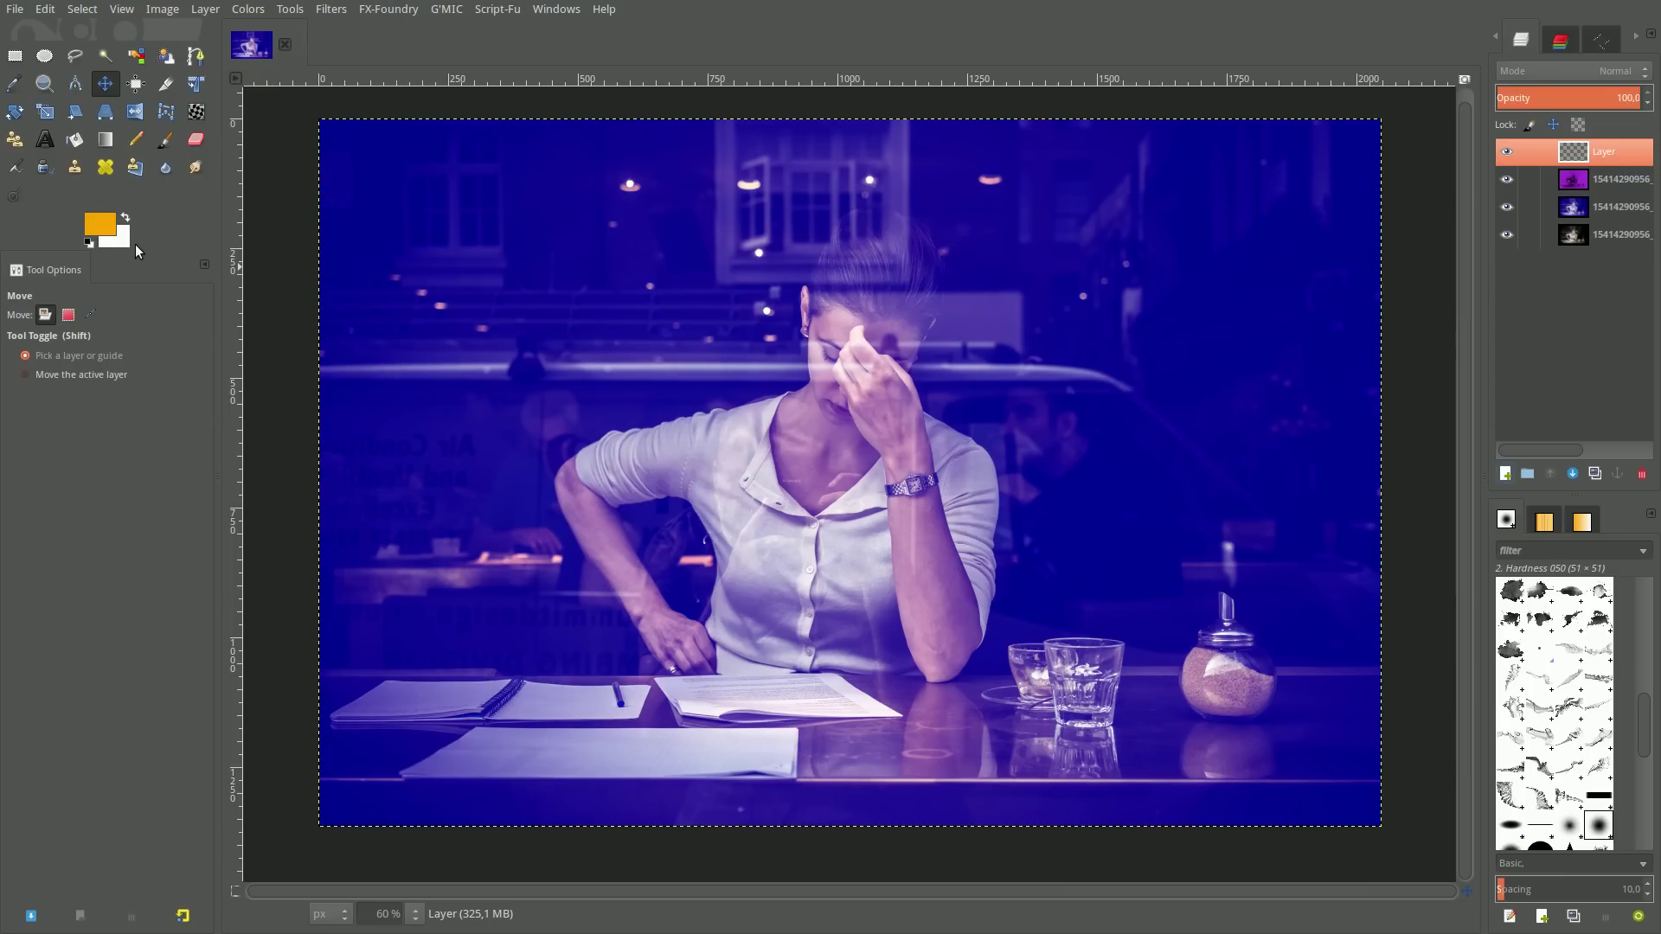
pyautogui.moveTo(106, 232); pyautogui.dragTo(670, 404)
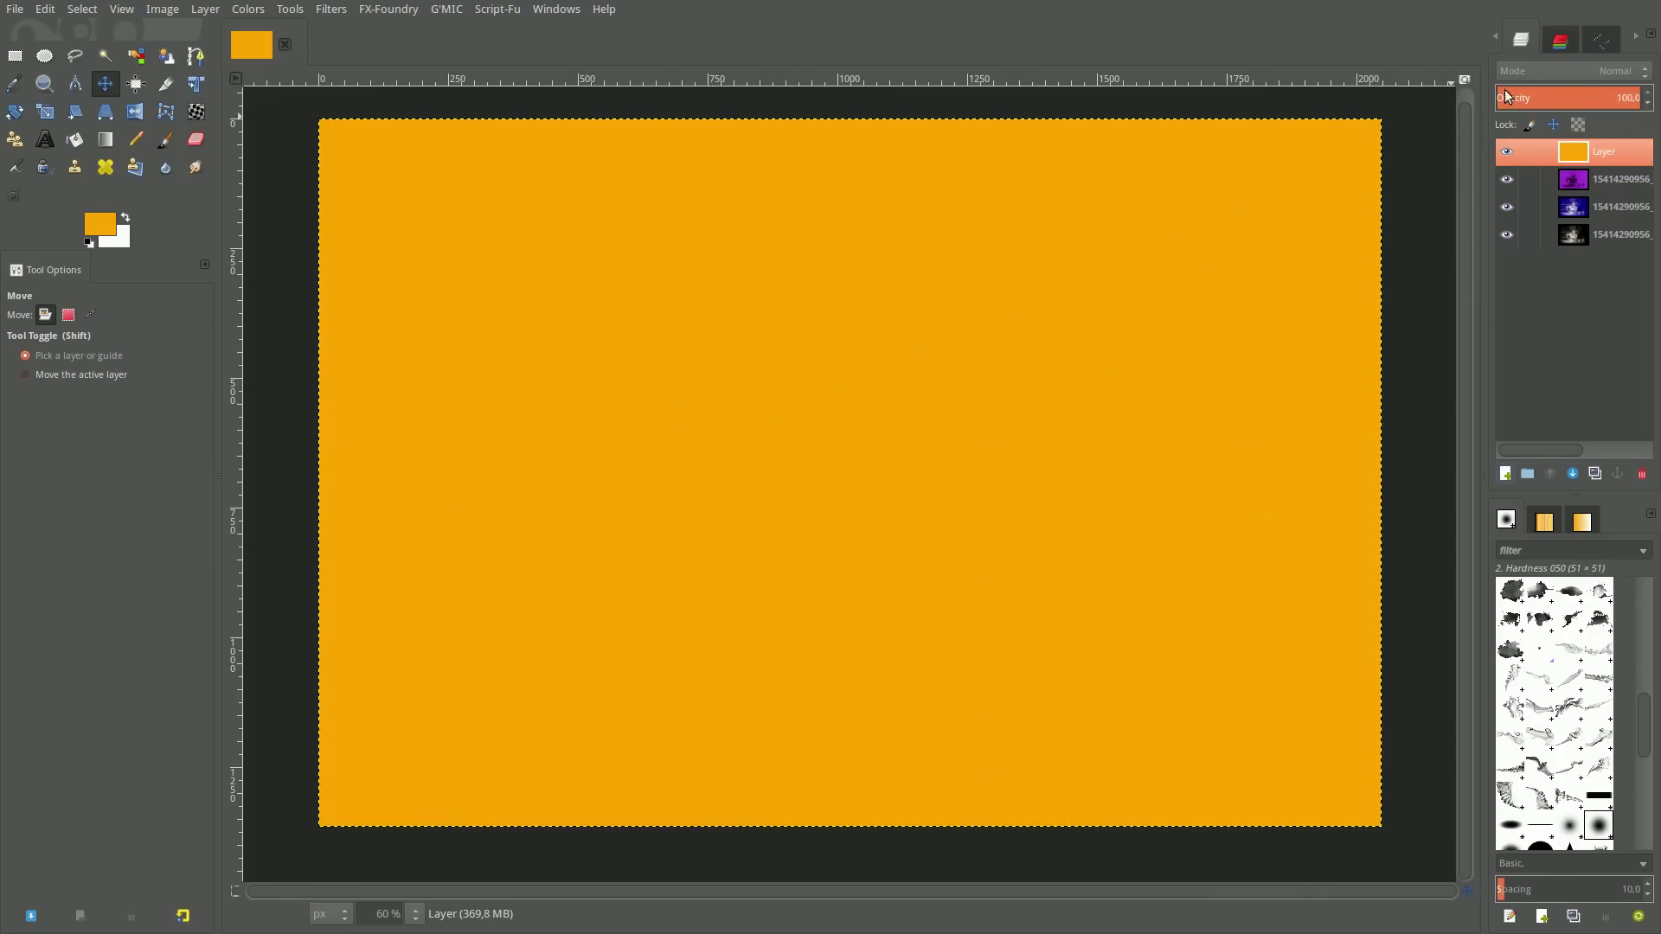
# Set the orange layer to Soft light mode with 75% opacity
pyautogui.click(1593, 67)
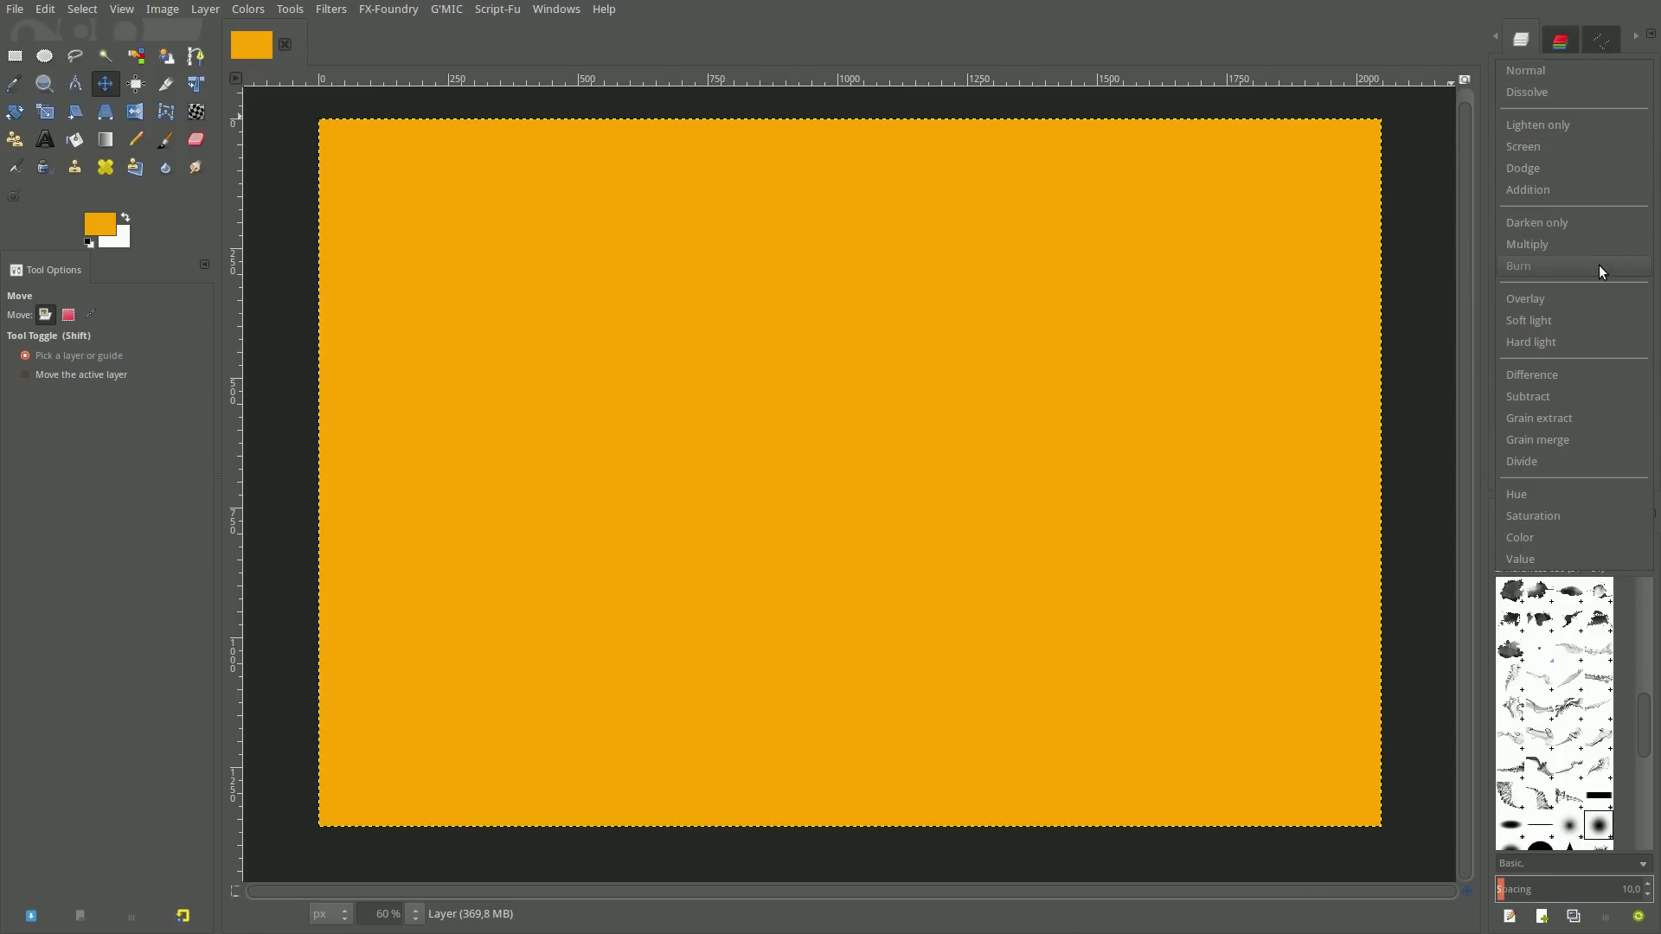
pyautogui.click(1586, 317)
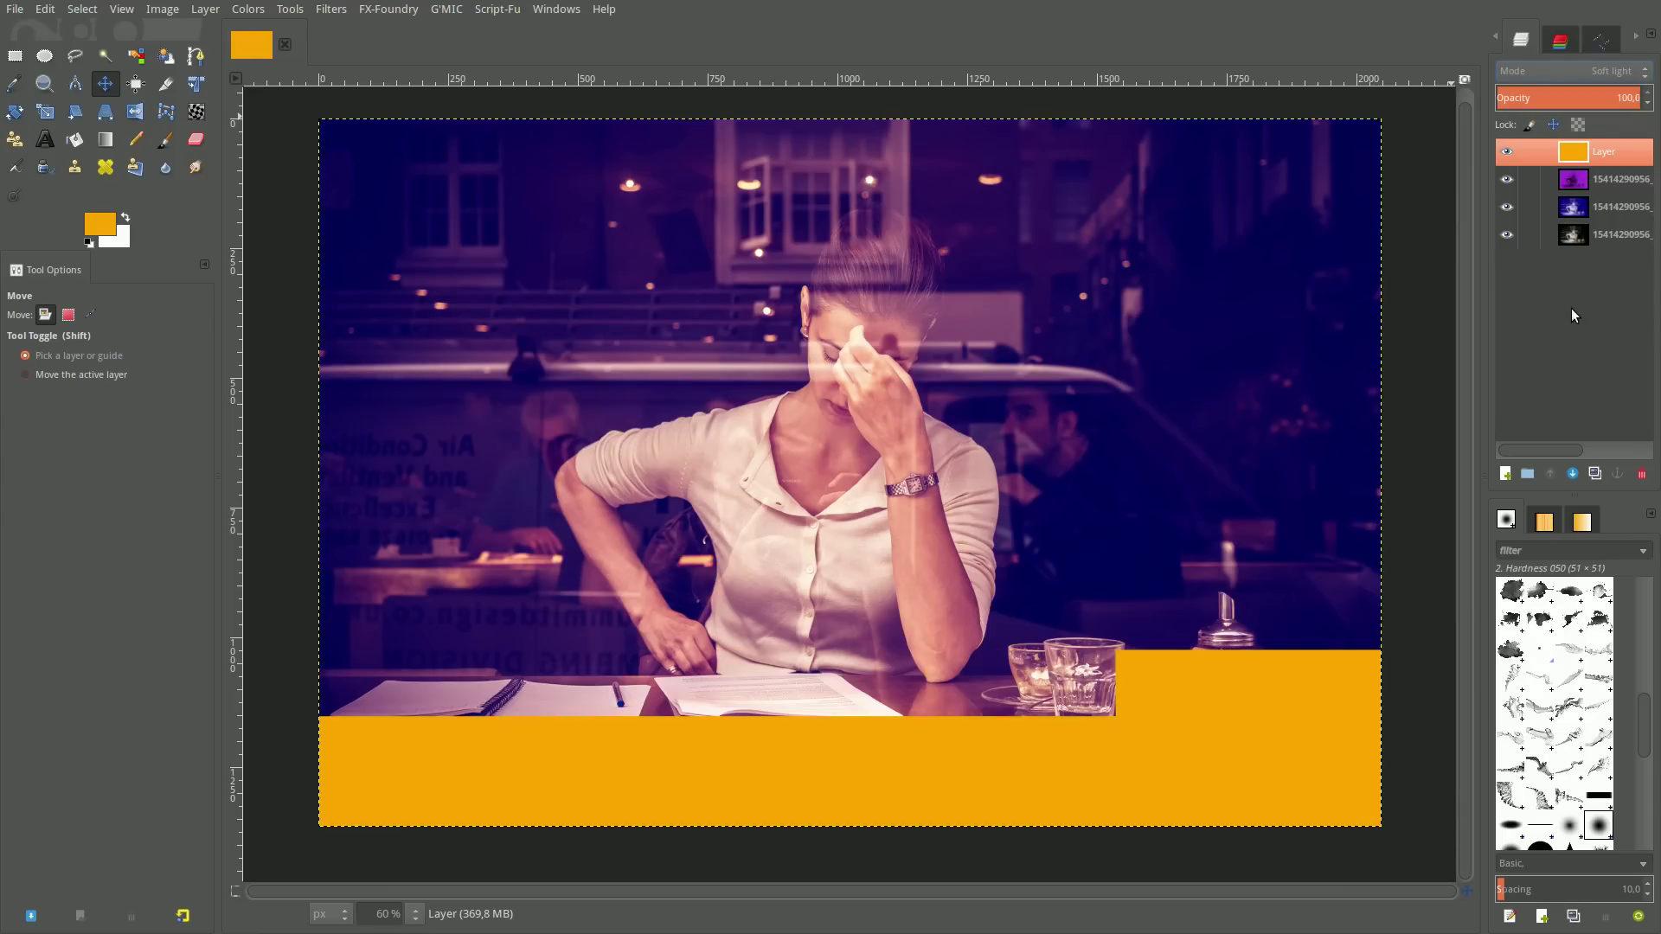
pyautogui.doubleClick(1603, 105)
pyautogui.write('75')
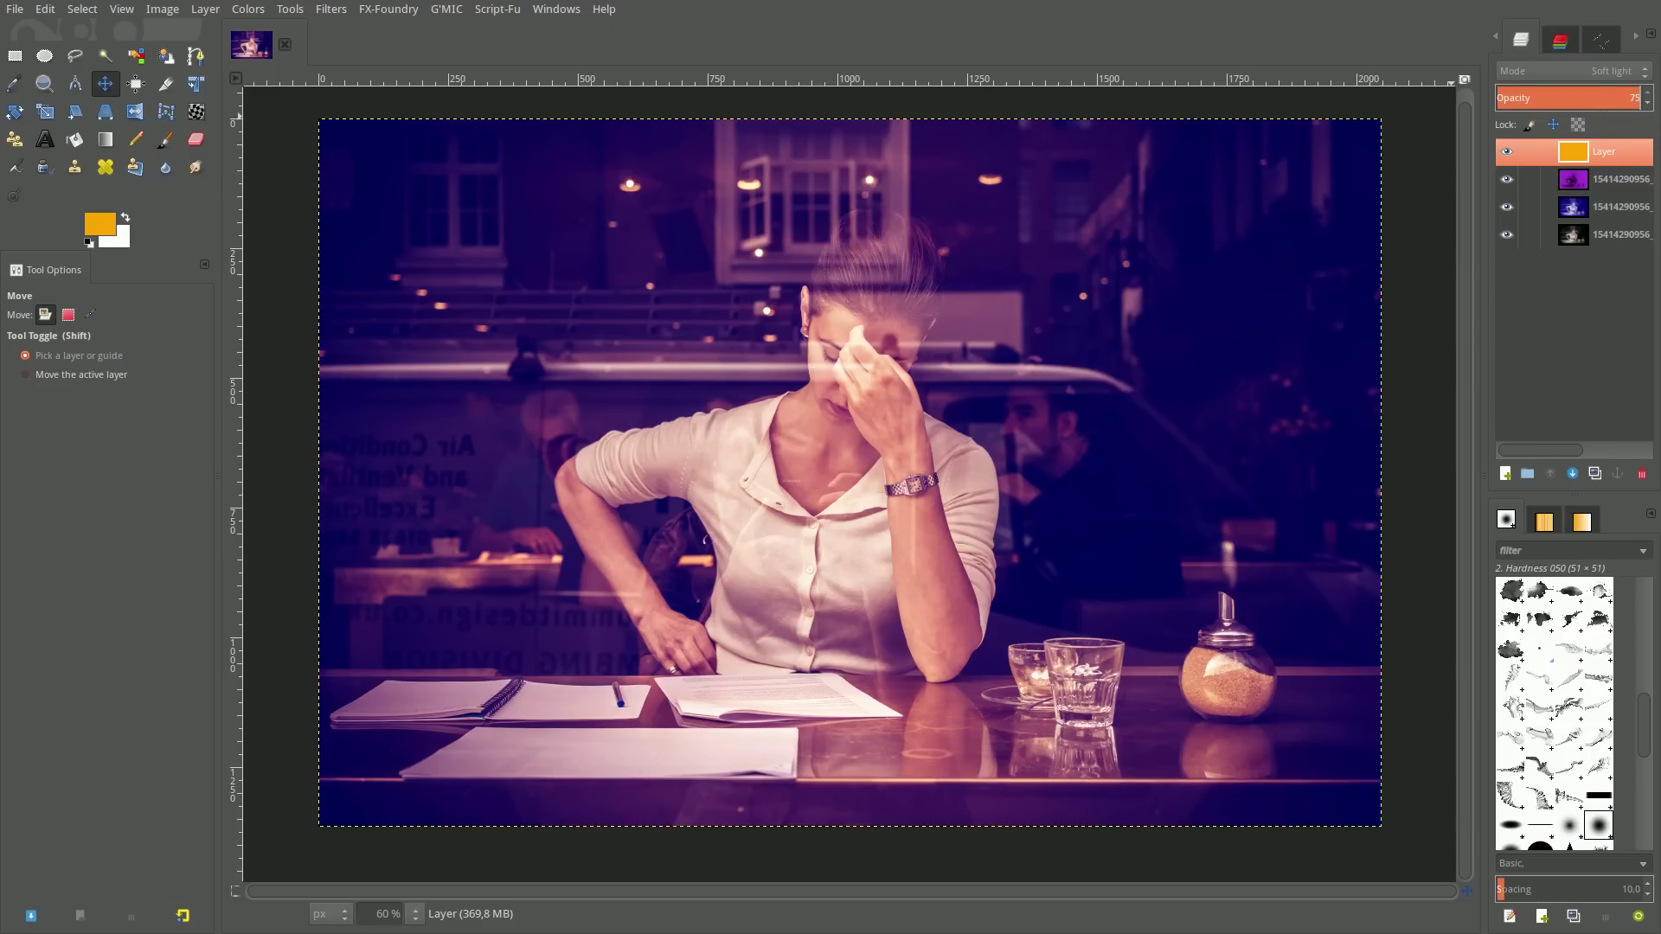
pyautogui.press('Return')
# Merge all visible layers into one, duplicate it, and hide the lower copy
pyautogui.rightClick(1571, 152)
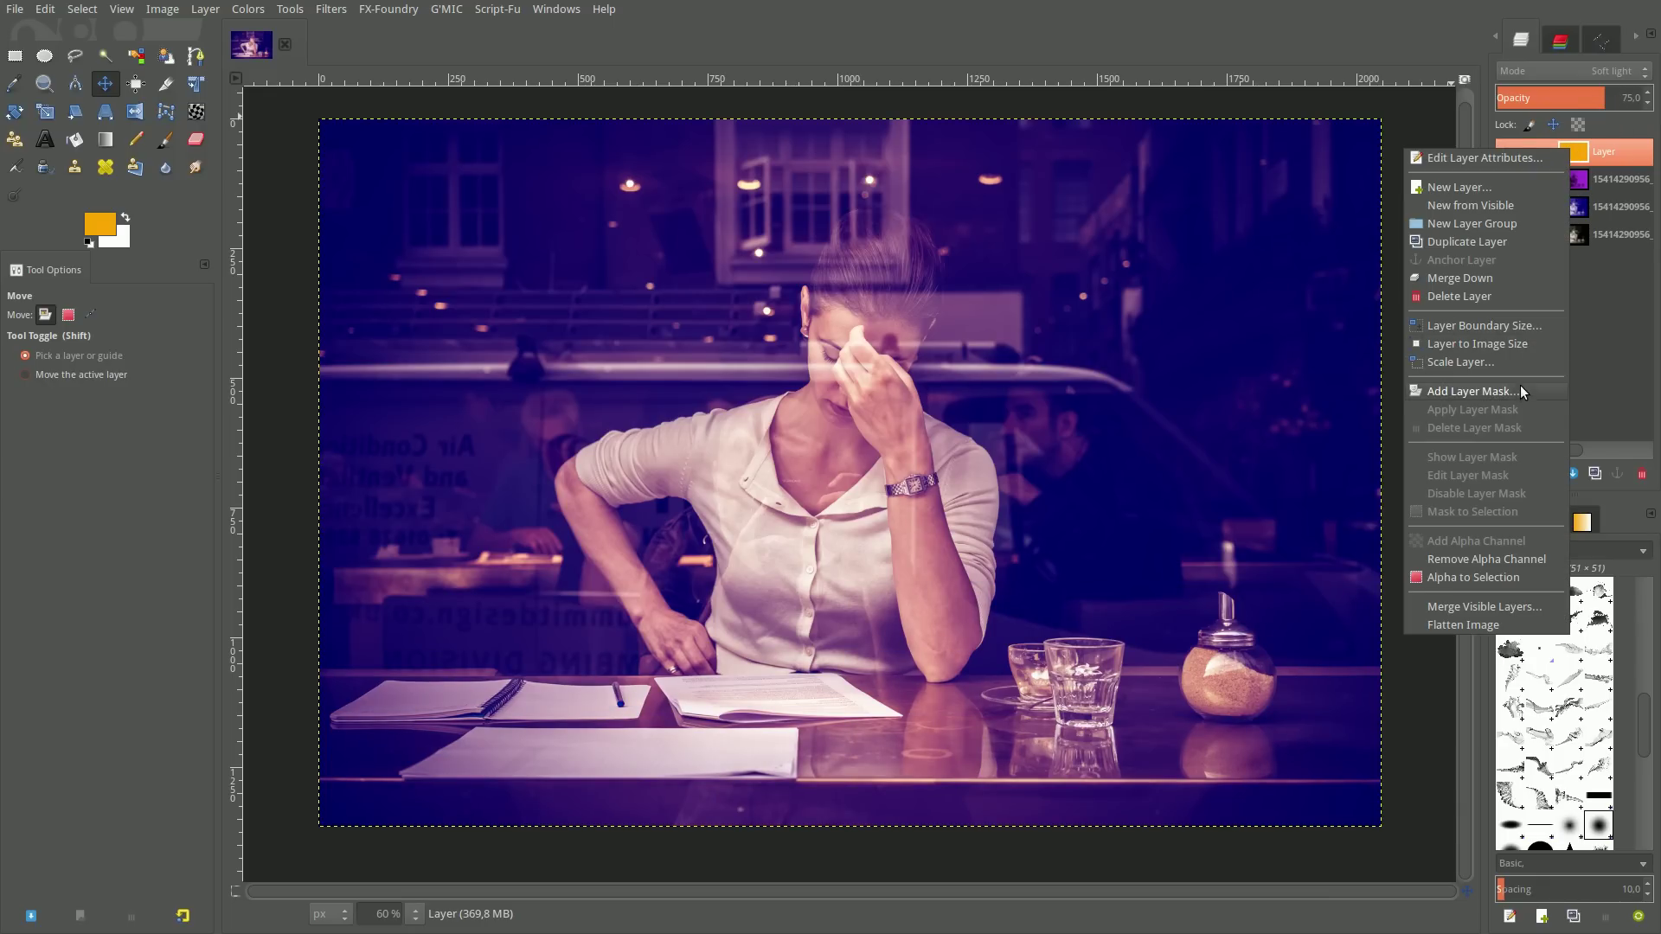
pyautogui.click(1513, 607)
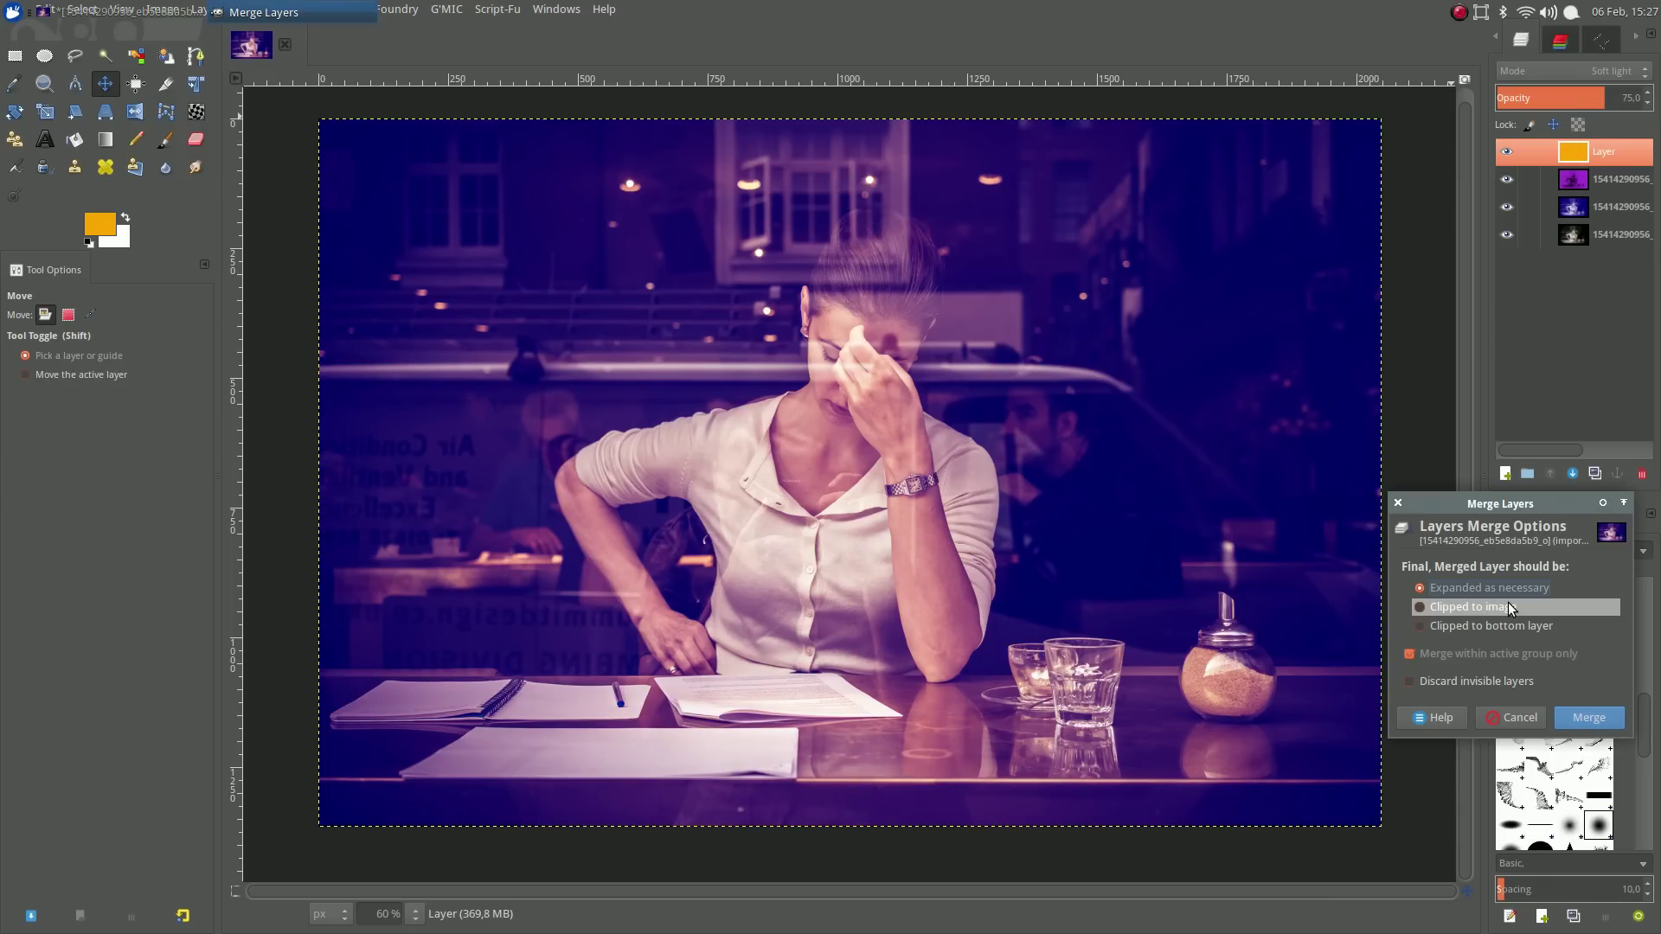
pyautogui.click(1601, 725)
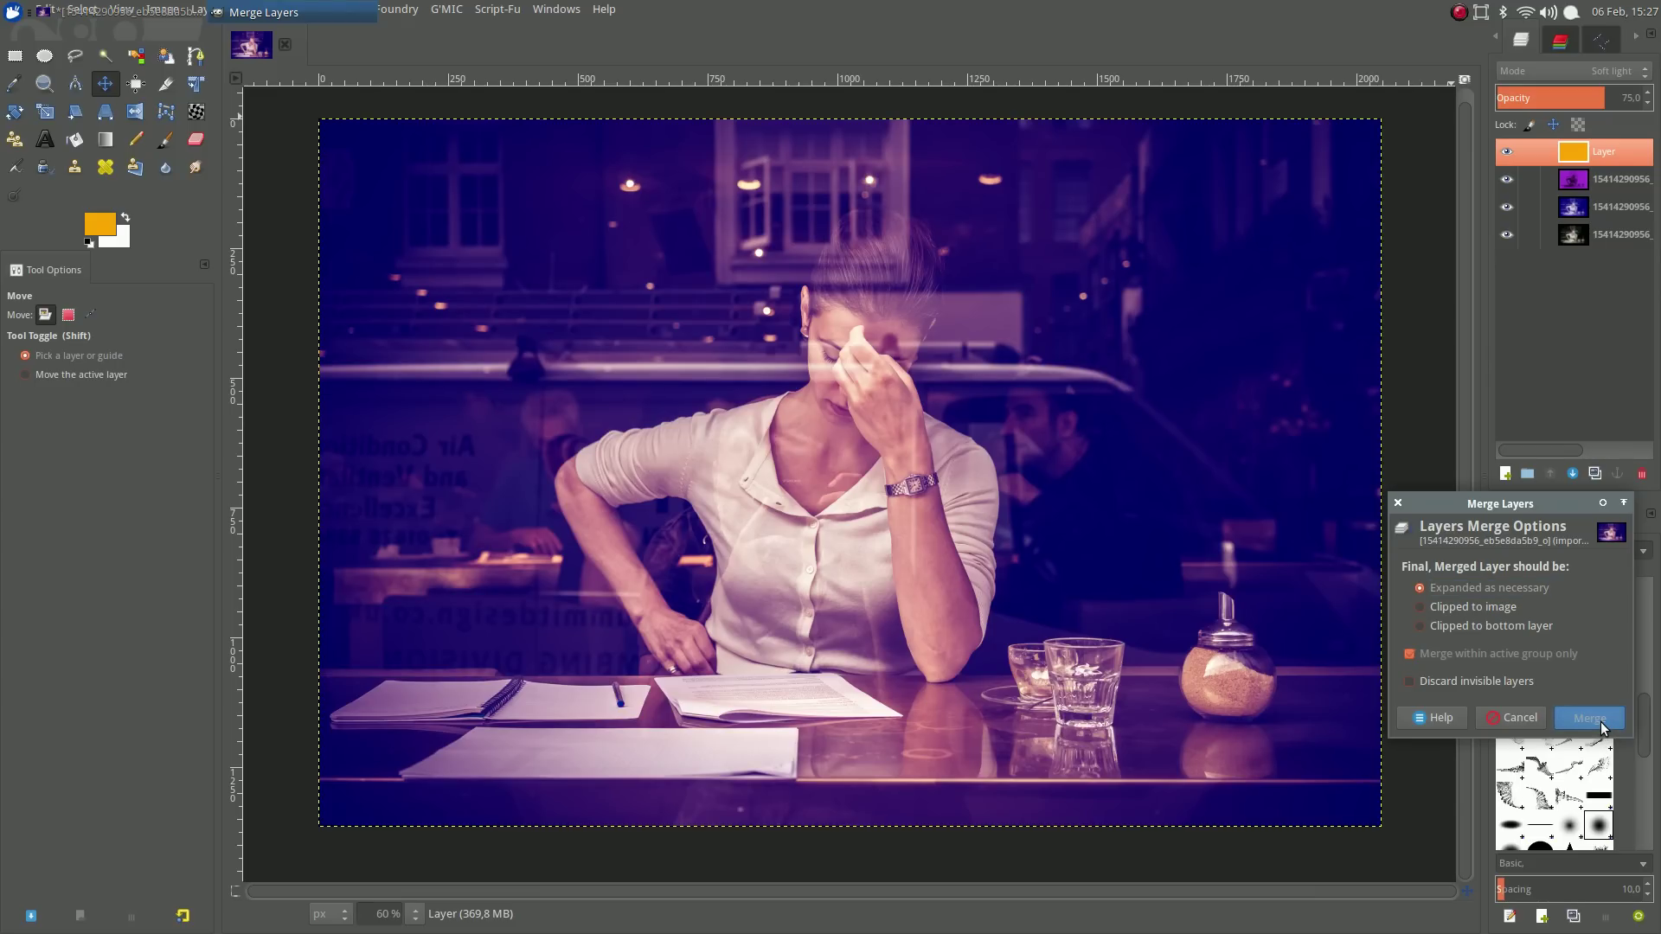
pyautogui.click(1599, 722)
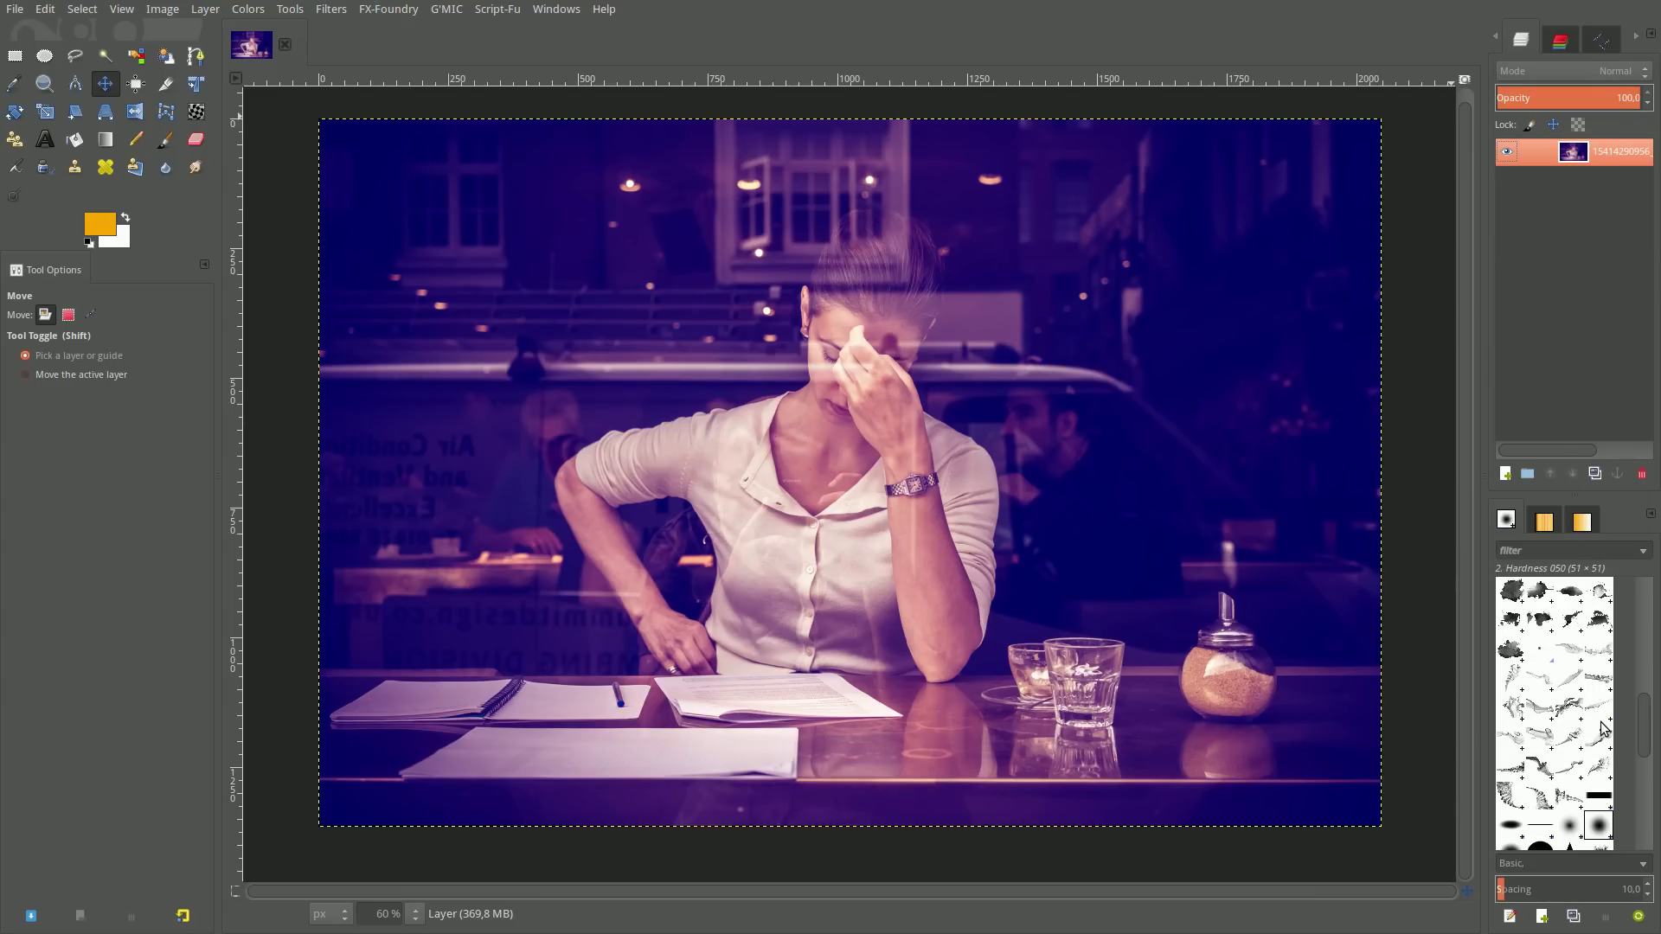
pyautogui.click(1590, 475)
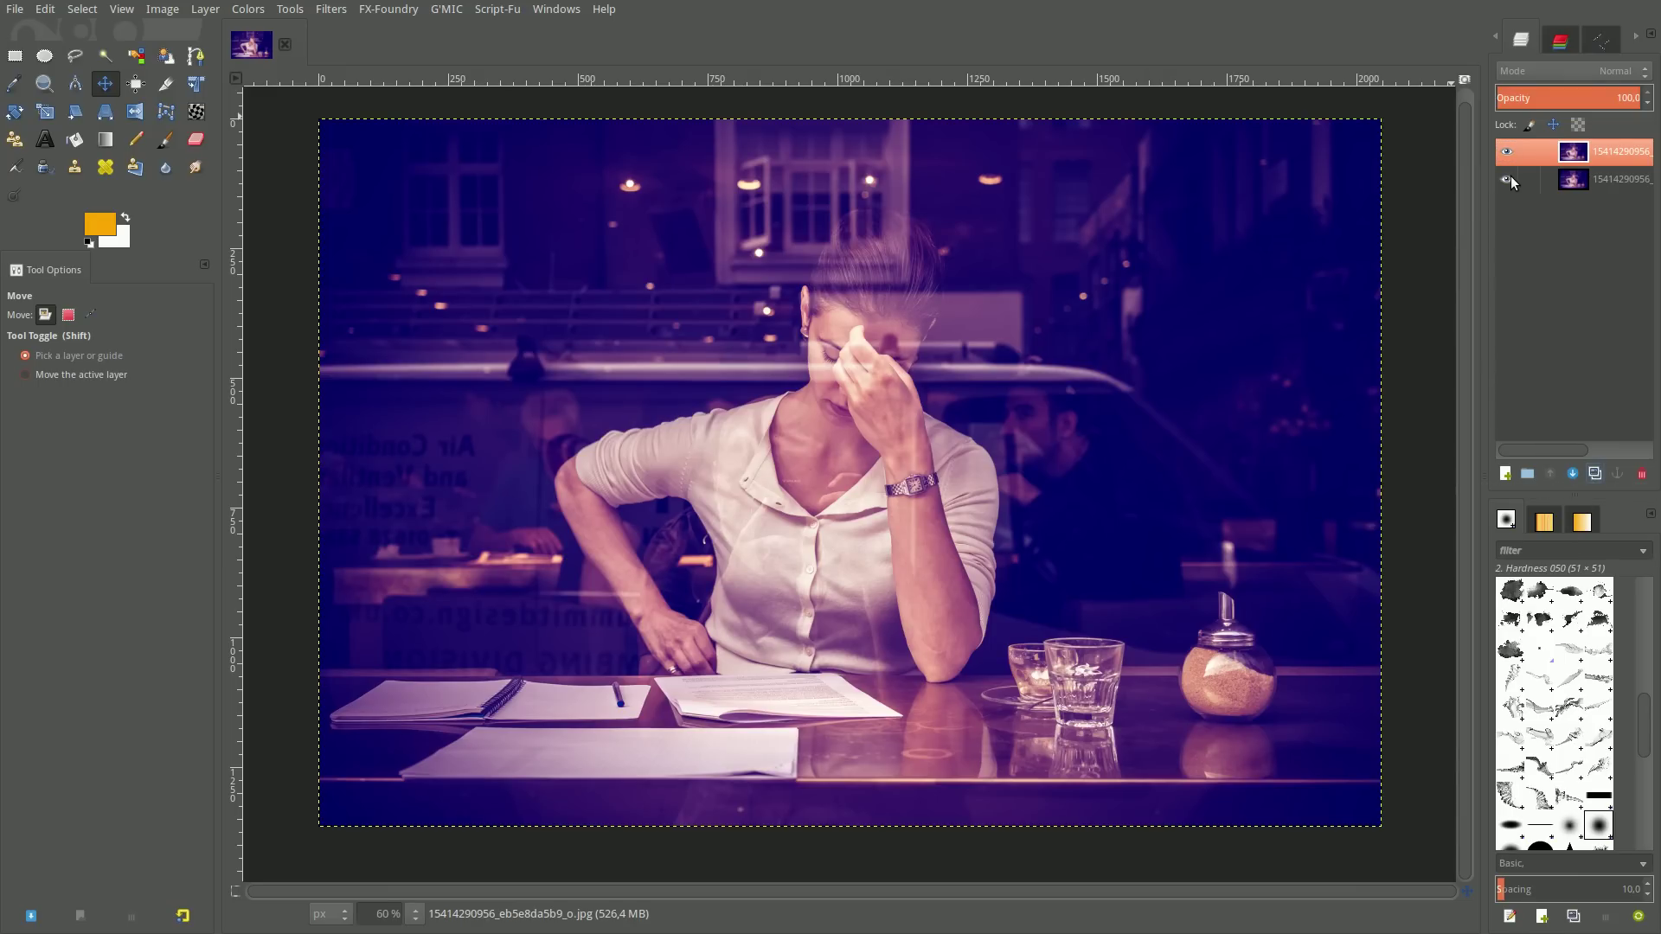
pyautogui.click(1510, 178)
# Add a transparent top layer and set the foreground colour to dark blue 003574
pyautogui.click(1503, 475)
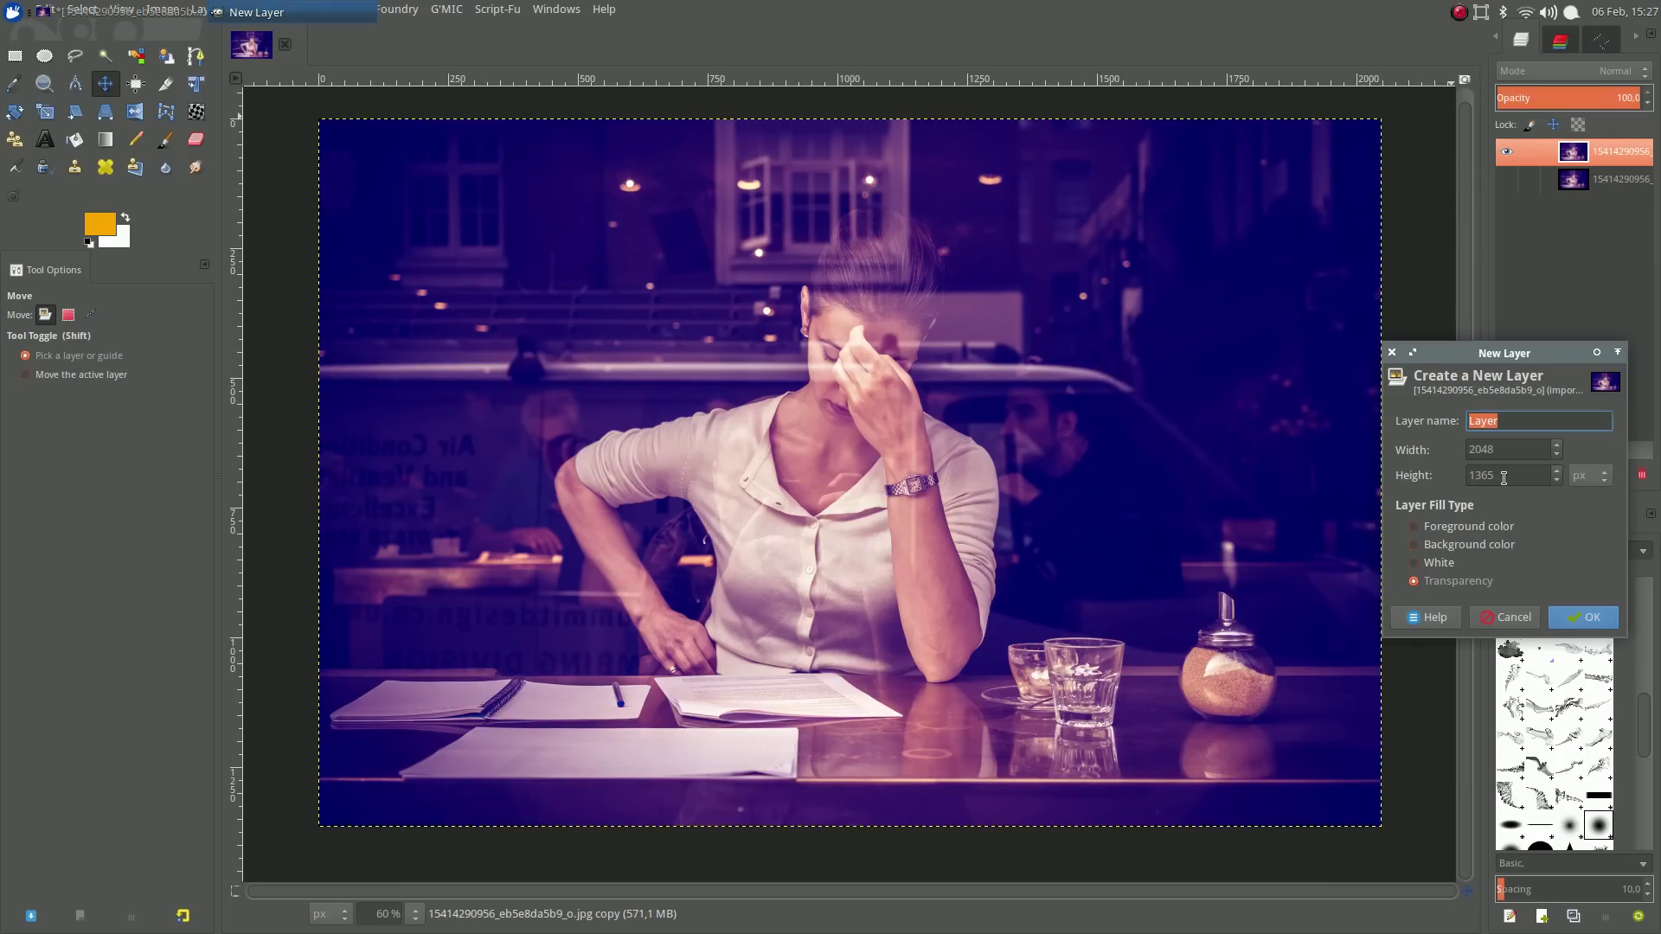
pyautogui.click(1569, 620)
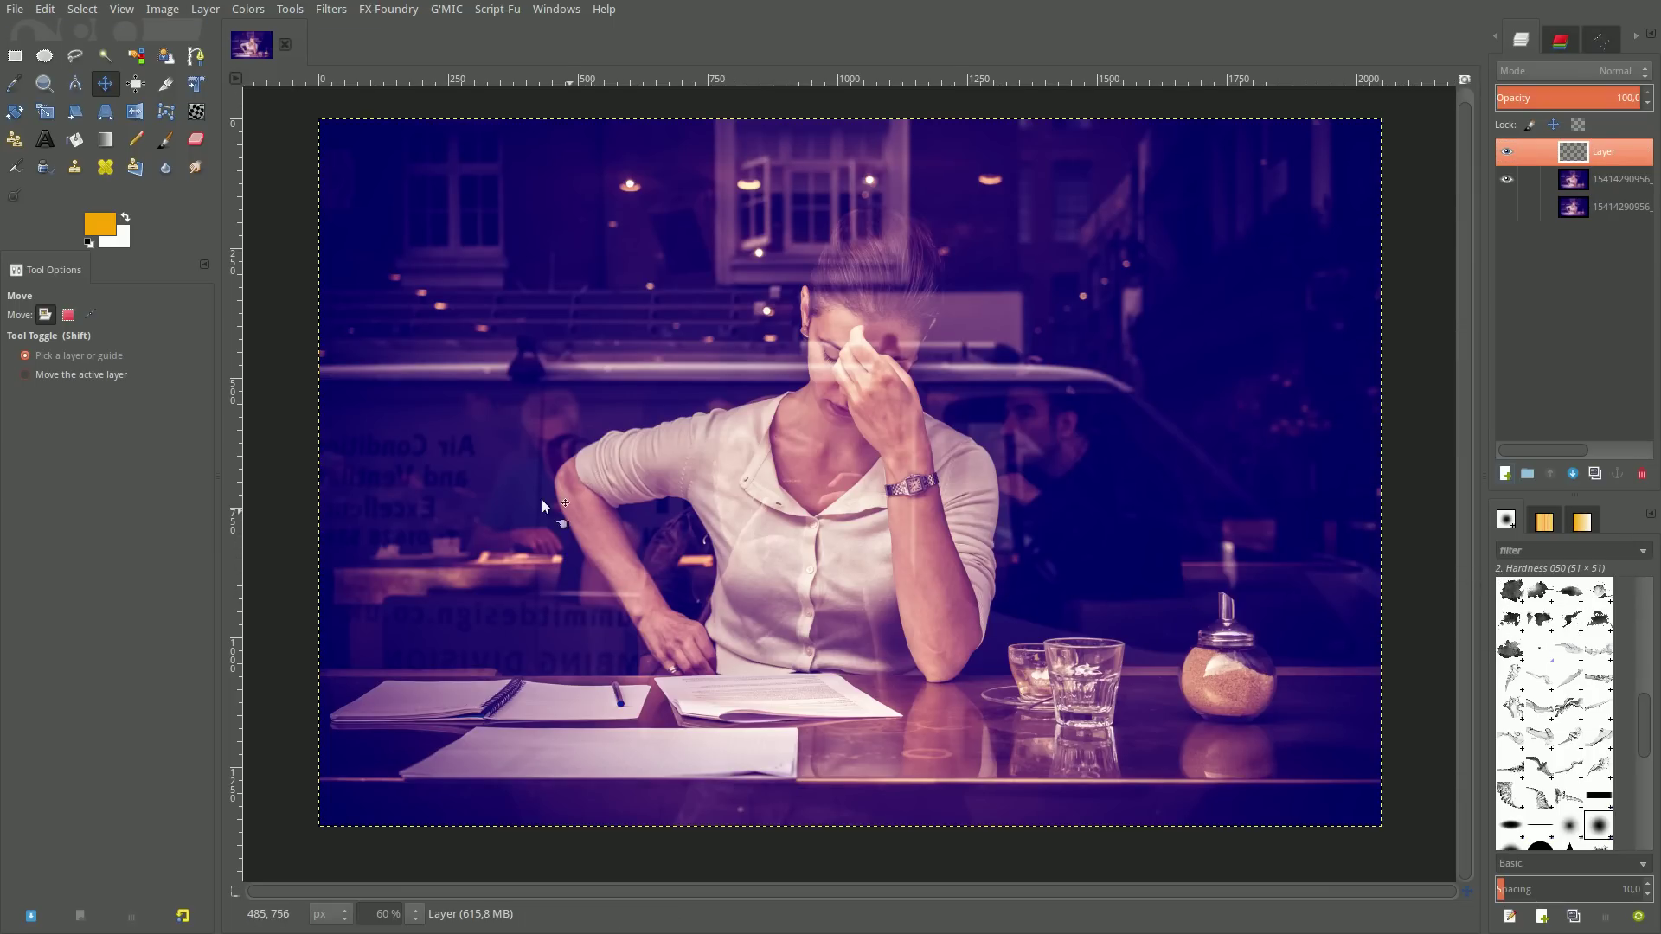
pyautogui.click(89, 241)
pyautogui.click(99, 225)
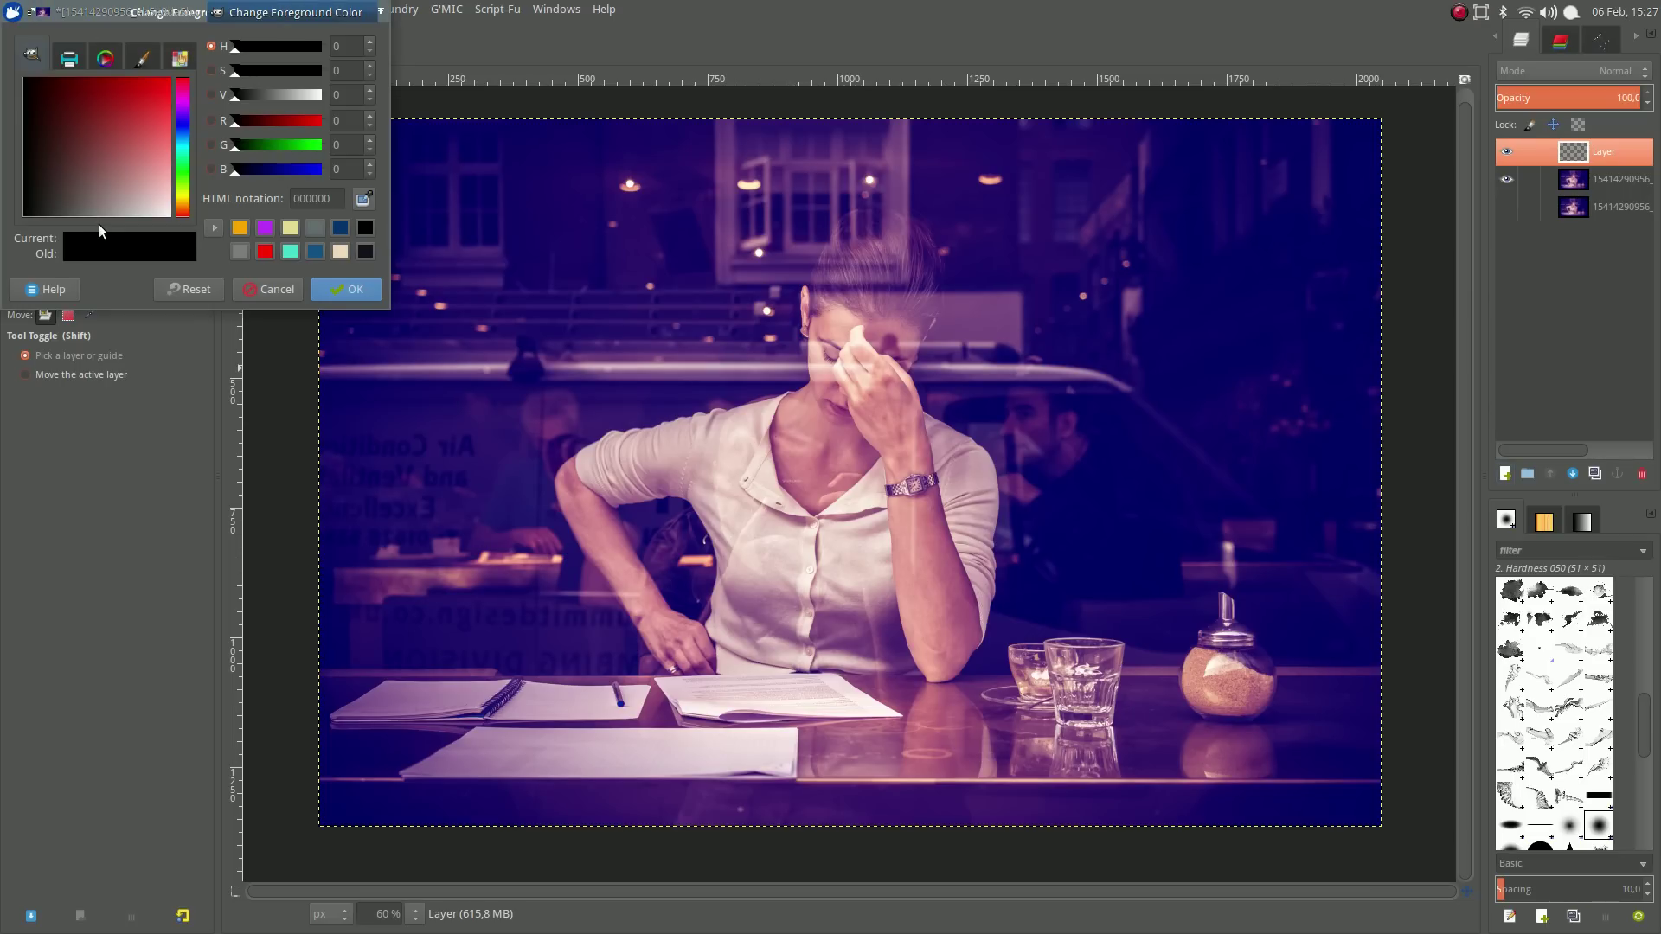
pyautogui.click(340, 228)
pyautogui.doubleClick(338, 199)
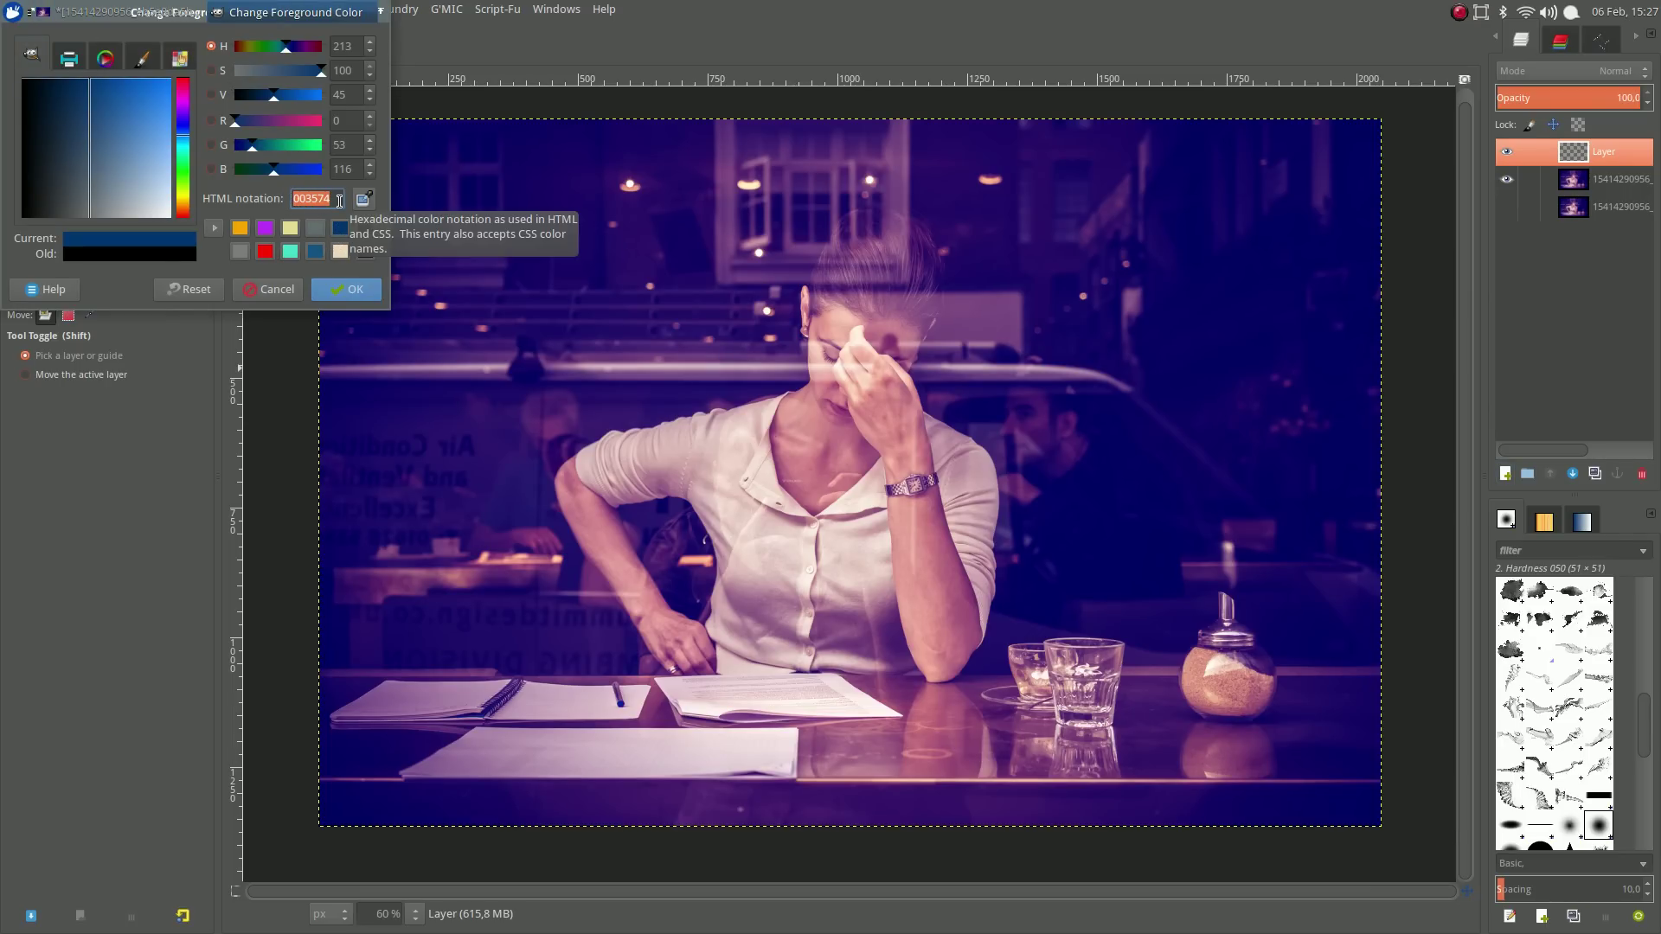
pyautogui.click(346, 289)
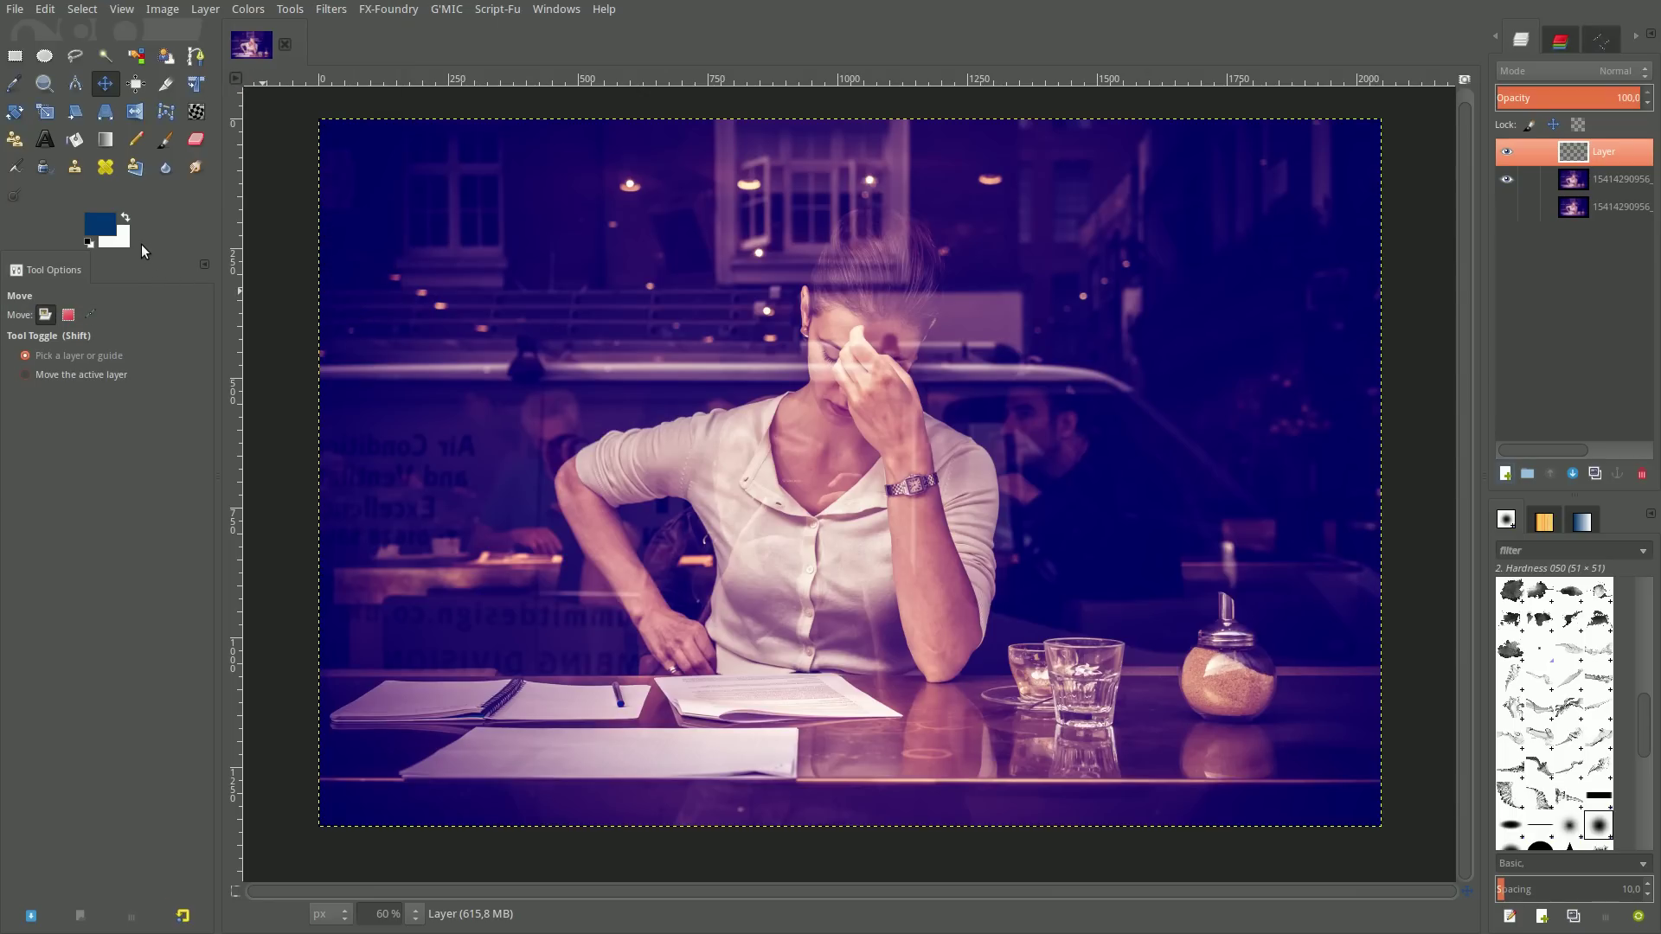
# Fill the new top layer with dark blue 003574, then launch the G'MIC filter collection
pyautogui.moveTo(104, 229)
pyautogui.mouseDown()
pyautogui.moveTo(630, 461)
pyautogui.moveTo(664, 457)
pyautogui.mouseUp()
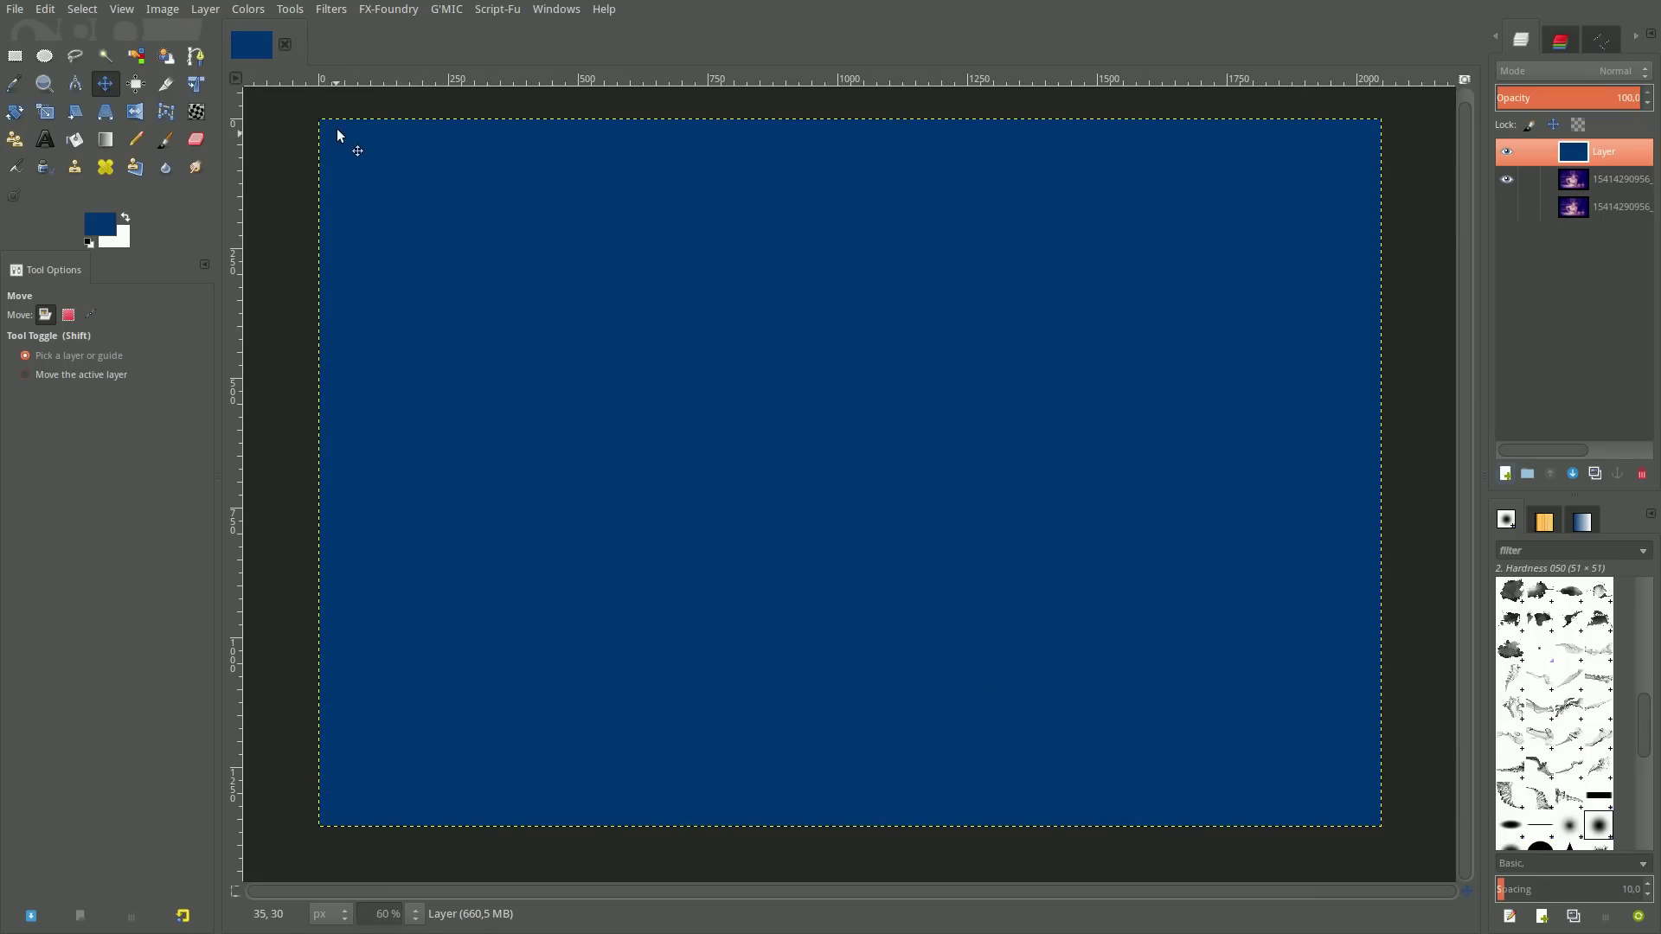
pyautogui.click(327, 11)
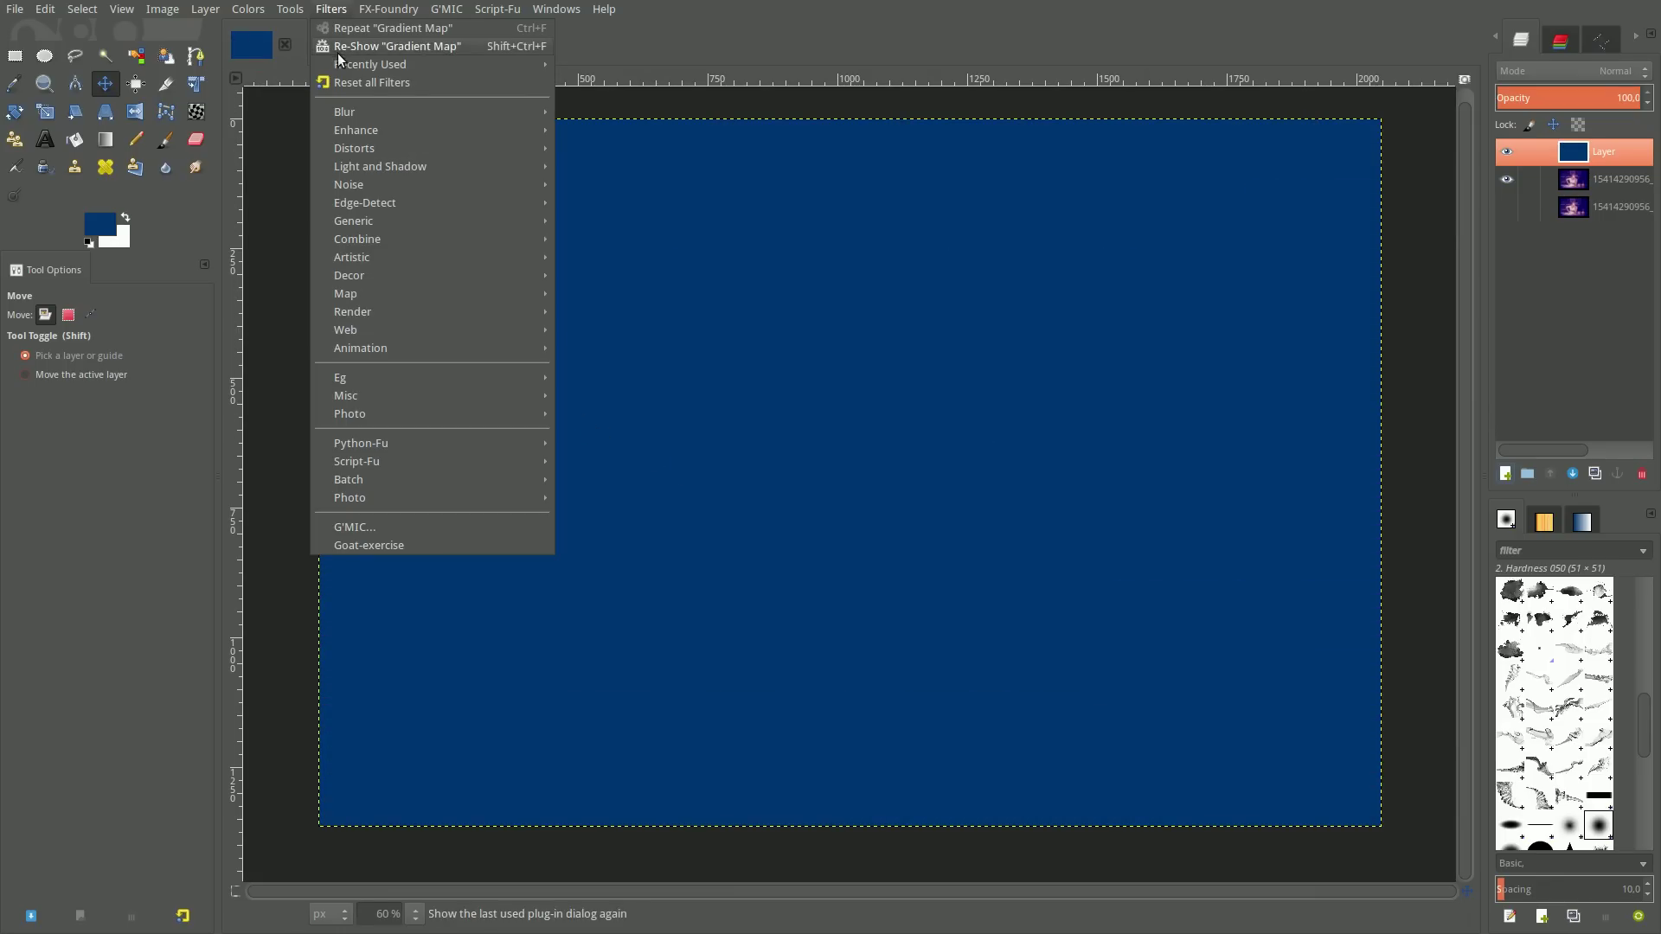
pyautogui.click(378, 527)
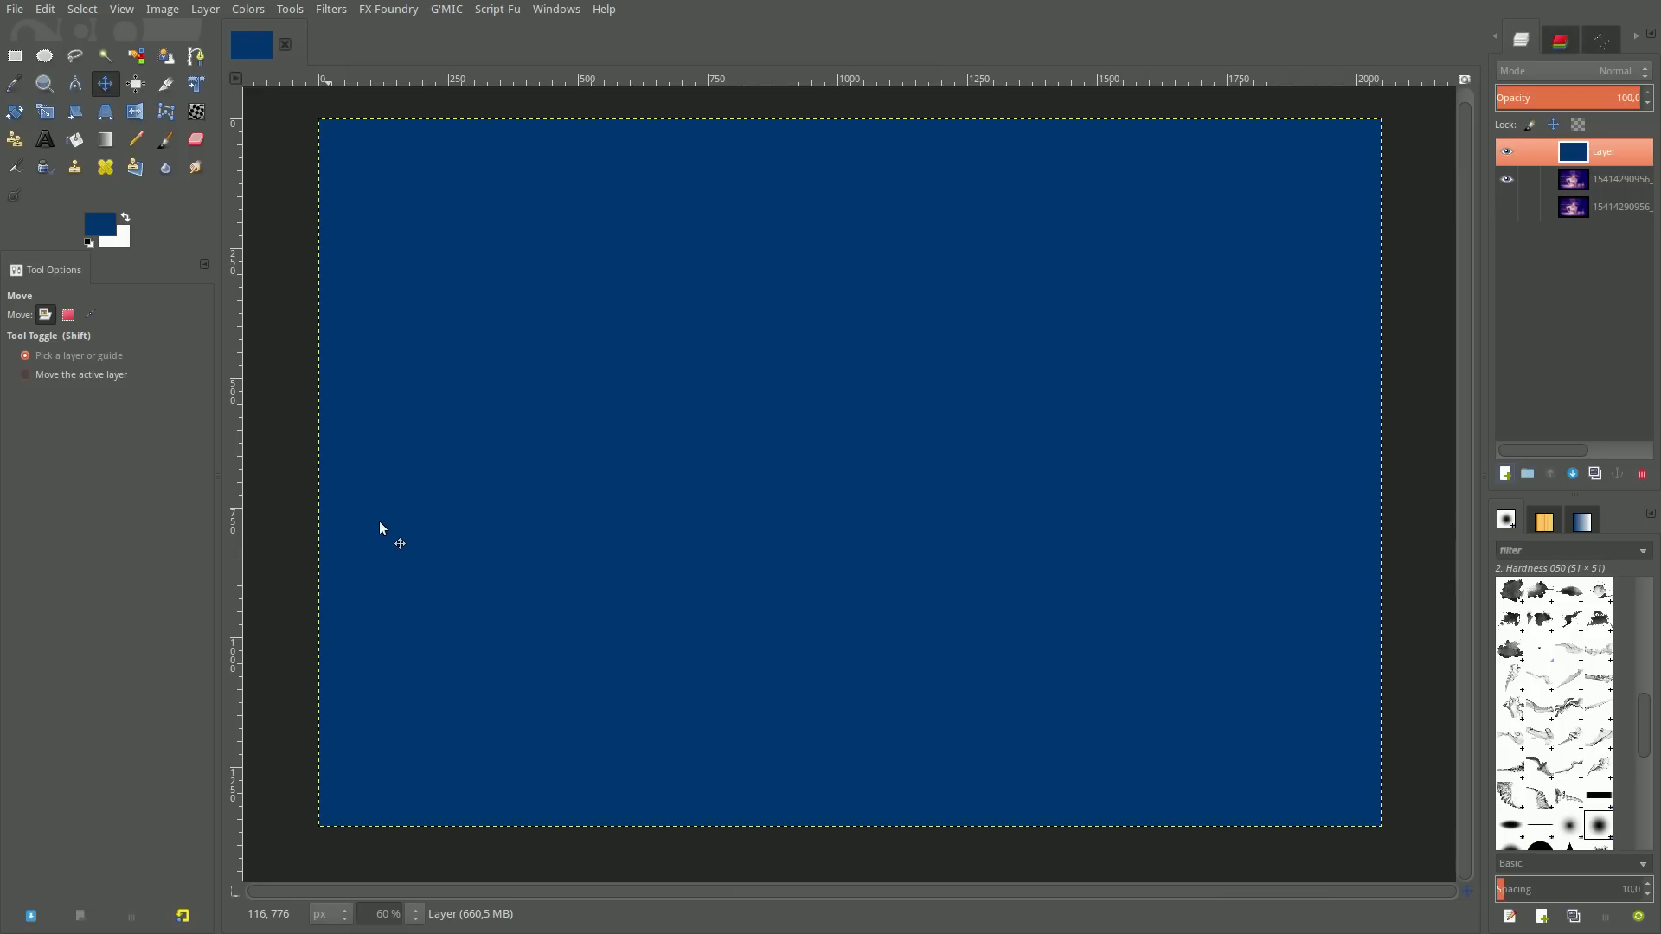
# Enlarge the G'MIC preview and select the Layers > Blend [standard] filter
pyautogui.click(473, 585)
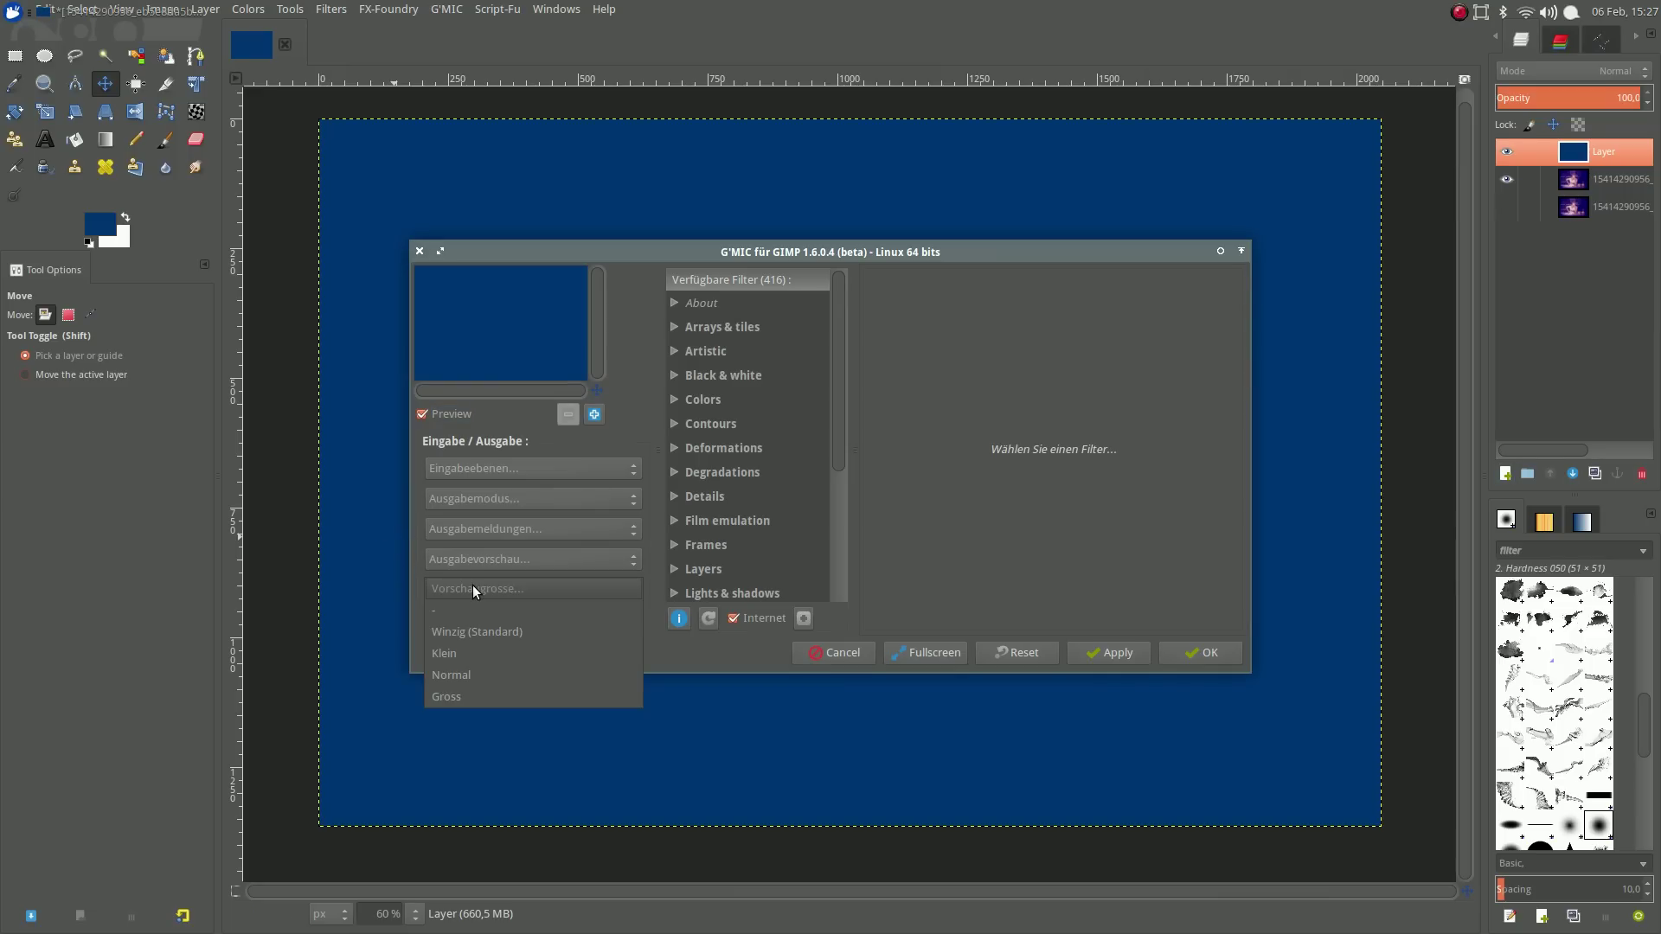
pyautogui.click(494, 702)
pyautogui.moveTo(937, 251); pyautogui.dragTo(824, 170)
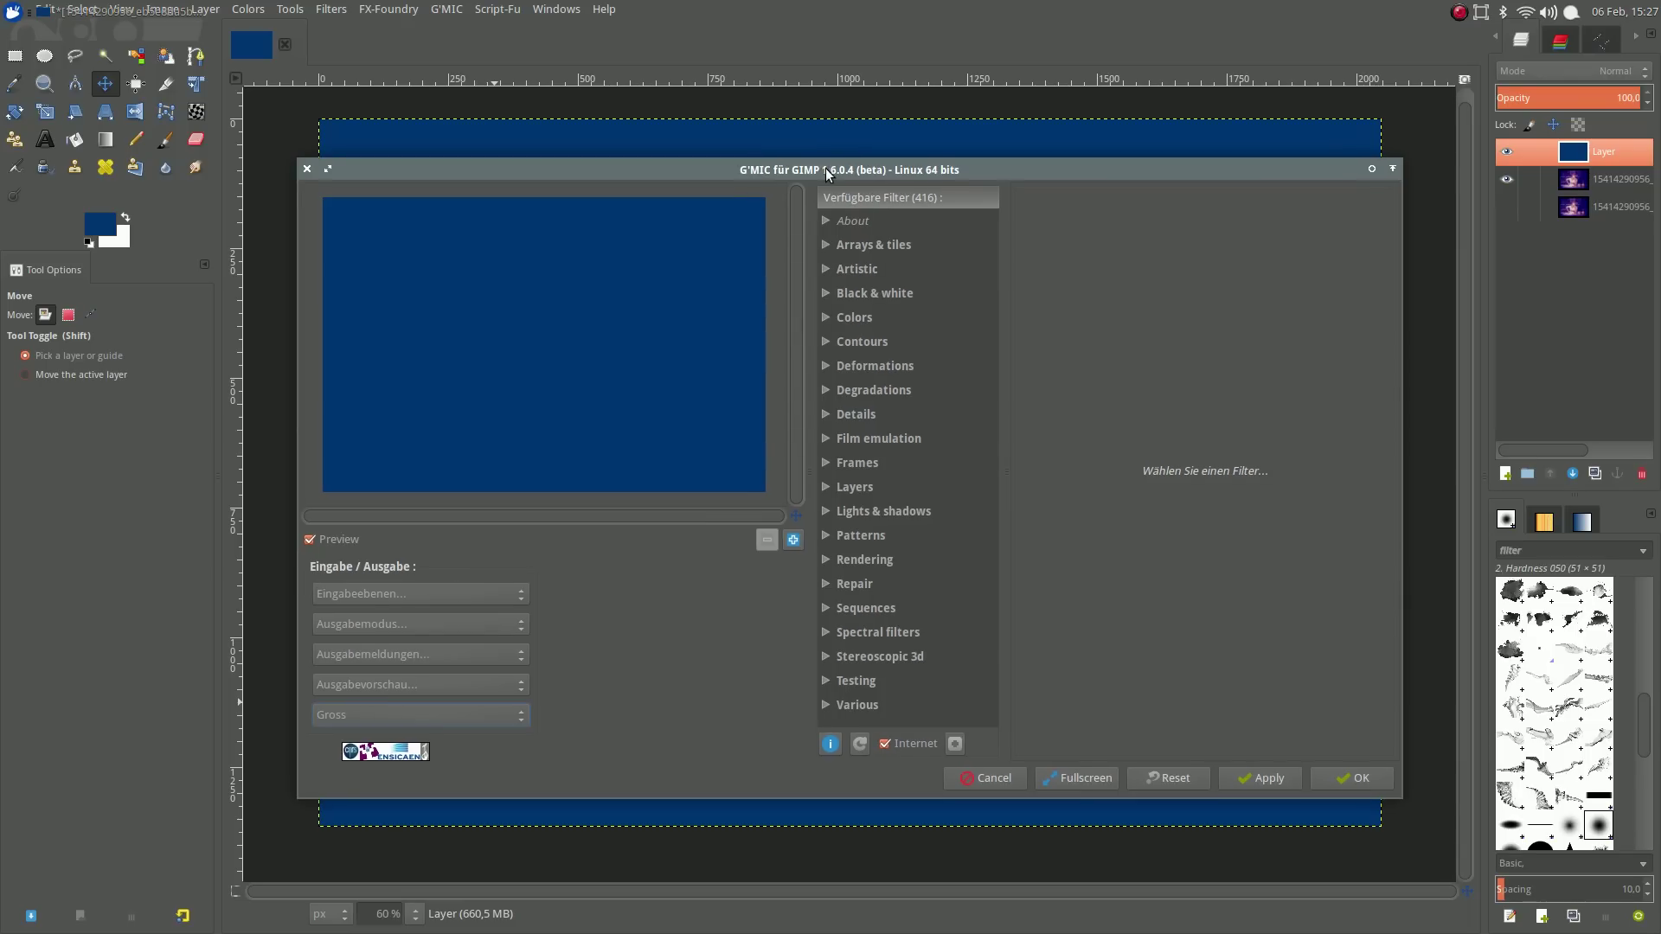
pyautogui.click(827, 486)
pyautogui.scroll(-4, 865, 511)
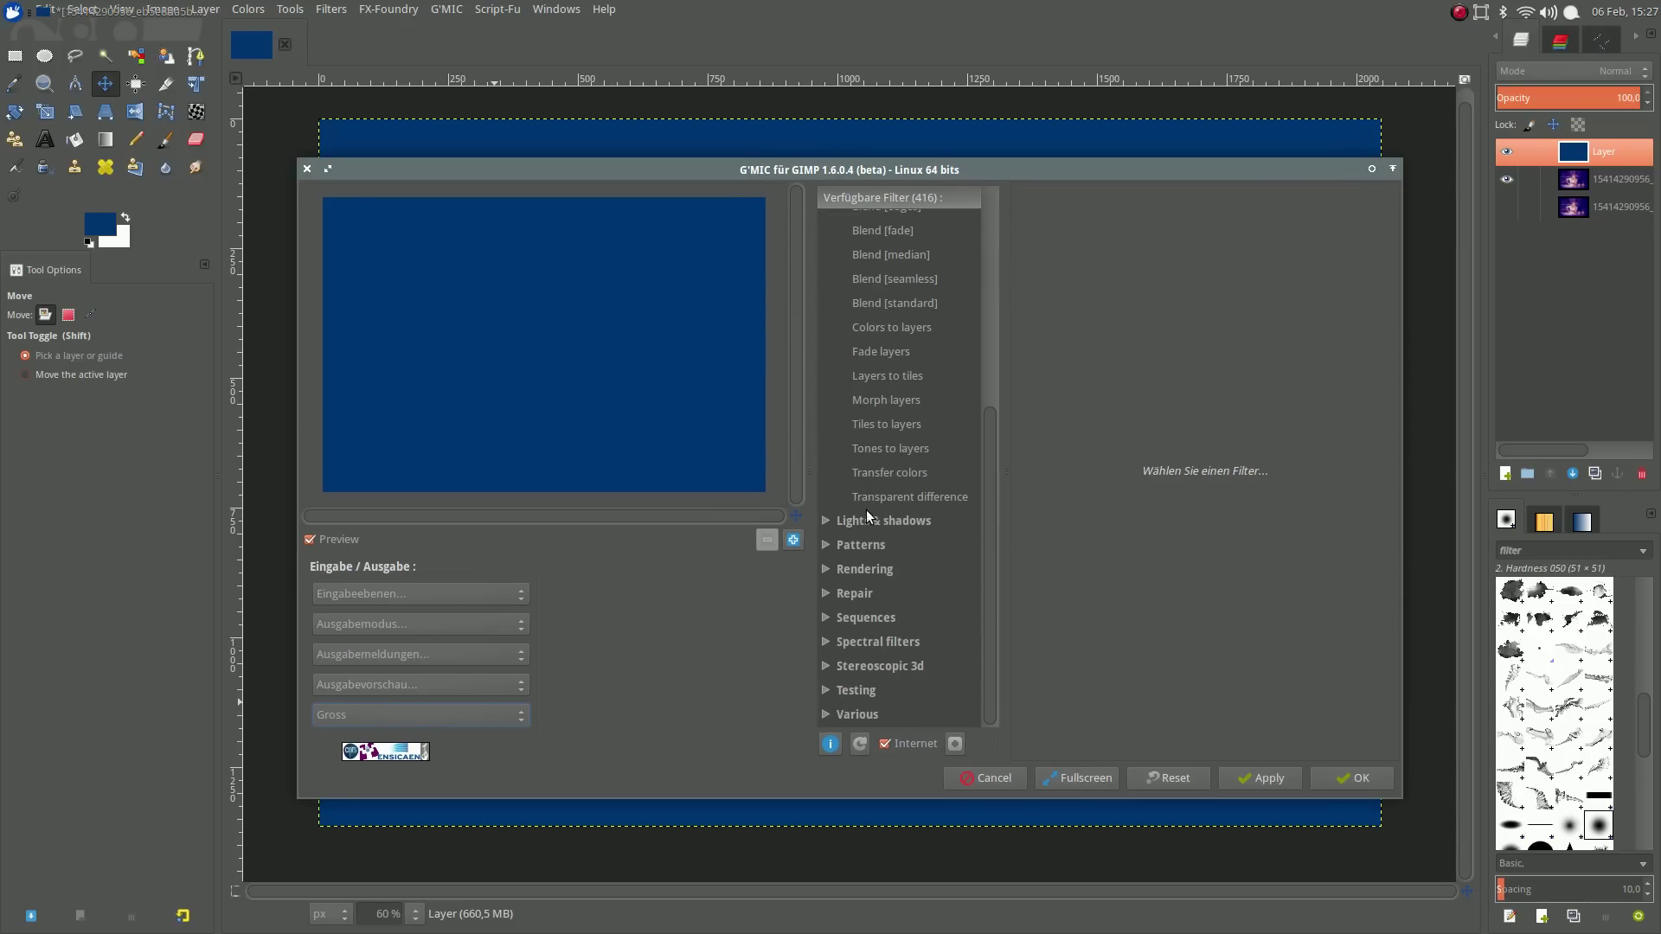
pyautogui.click(899, 307)
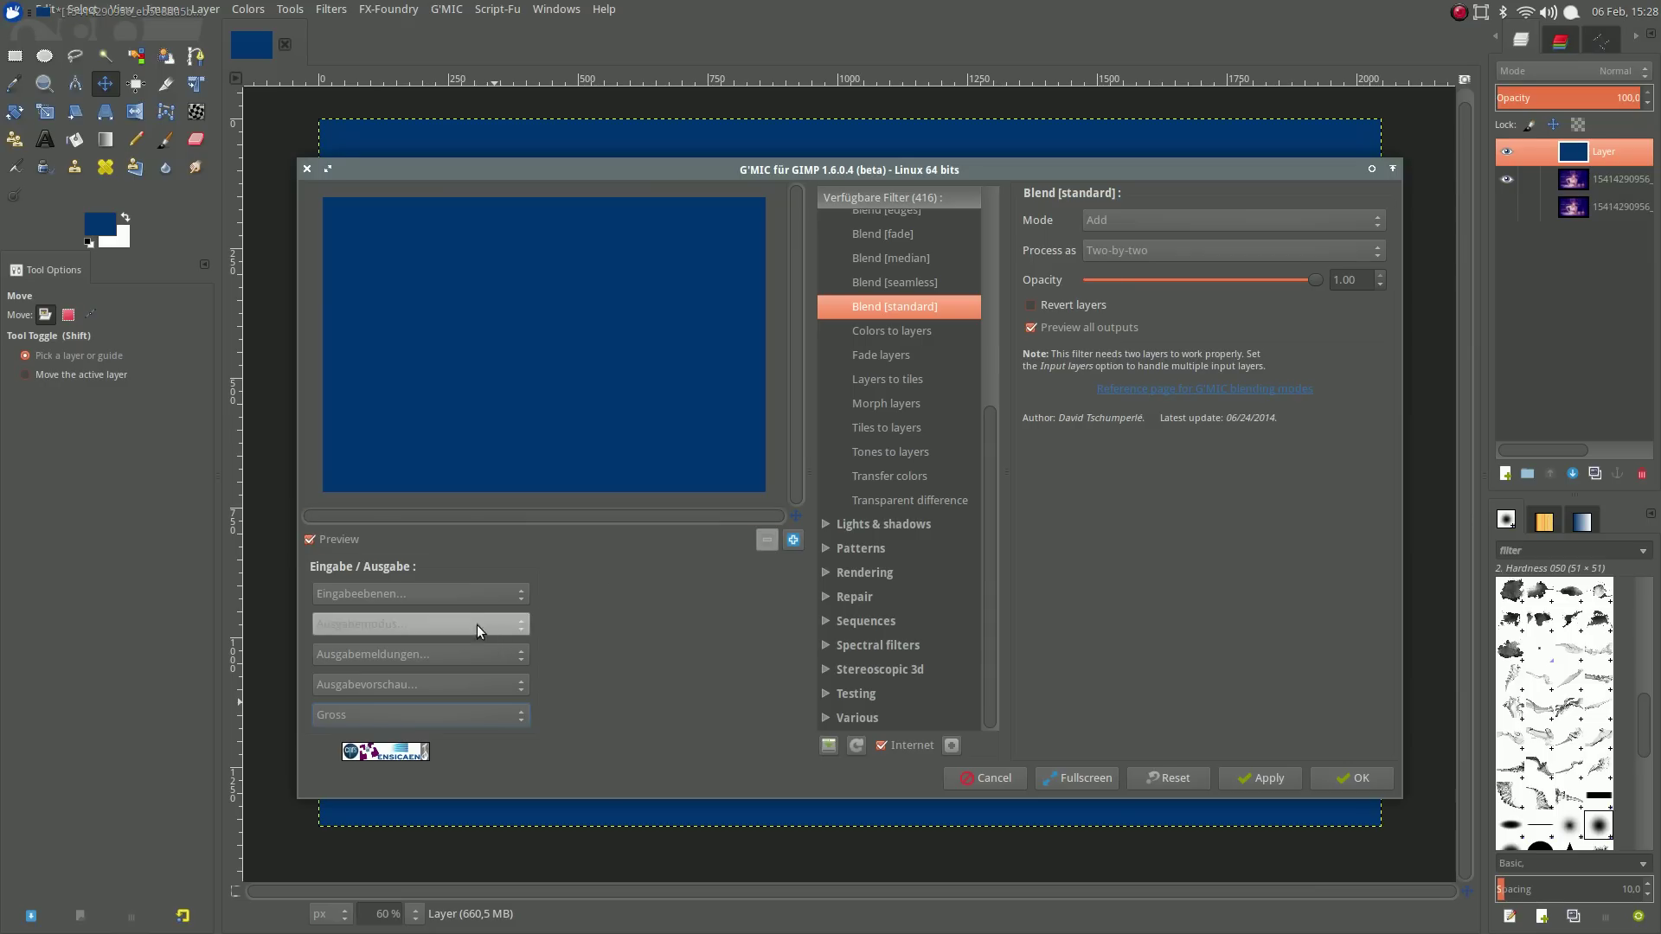
# Blend the active and below layers in Exclusion mode and apply it
pyautogui.click(450, 592)
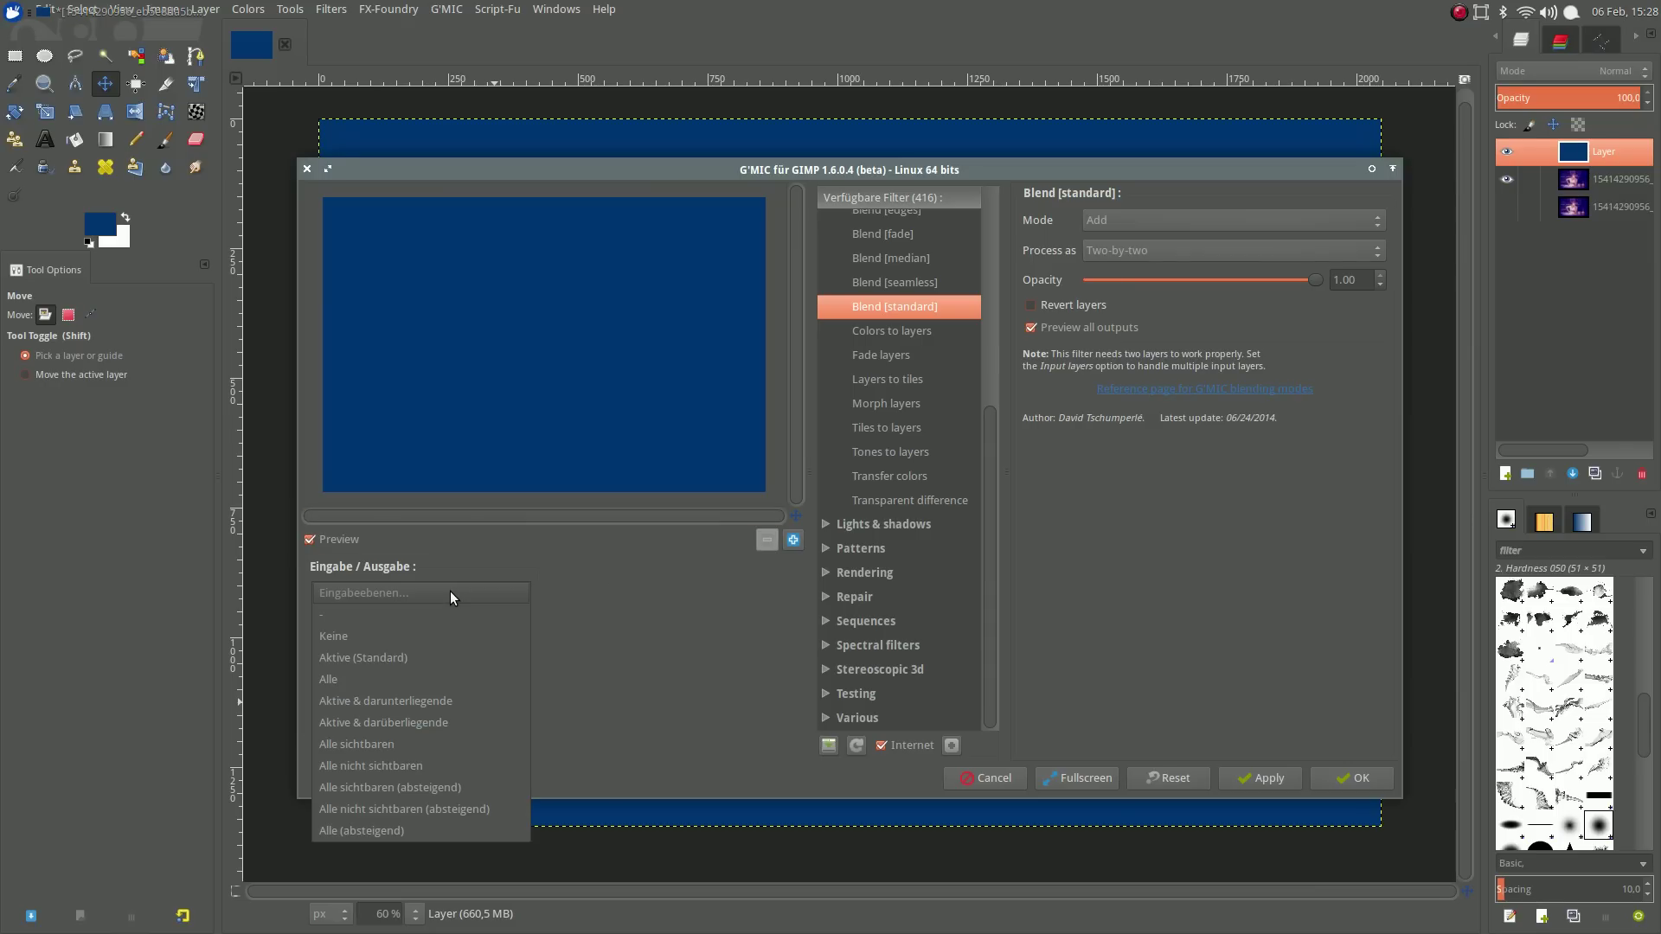
pyautogui.click(437, 701)
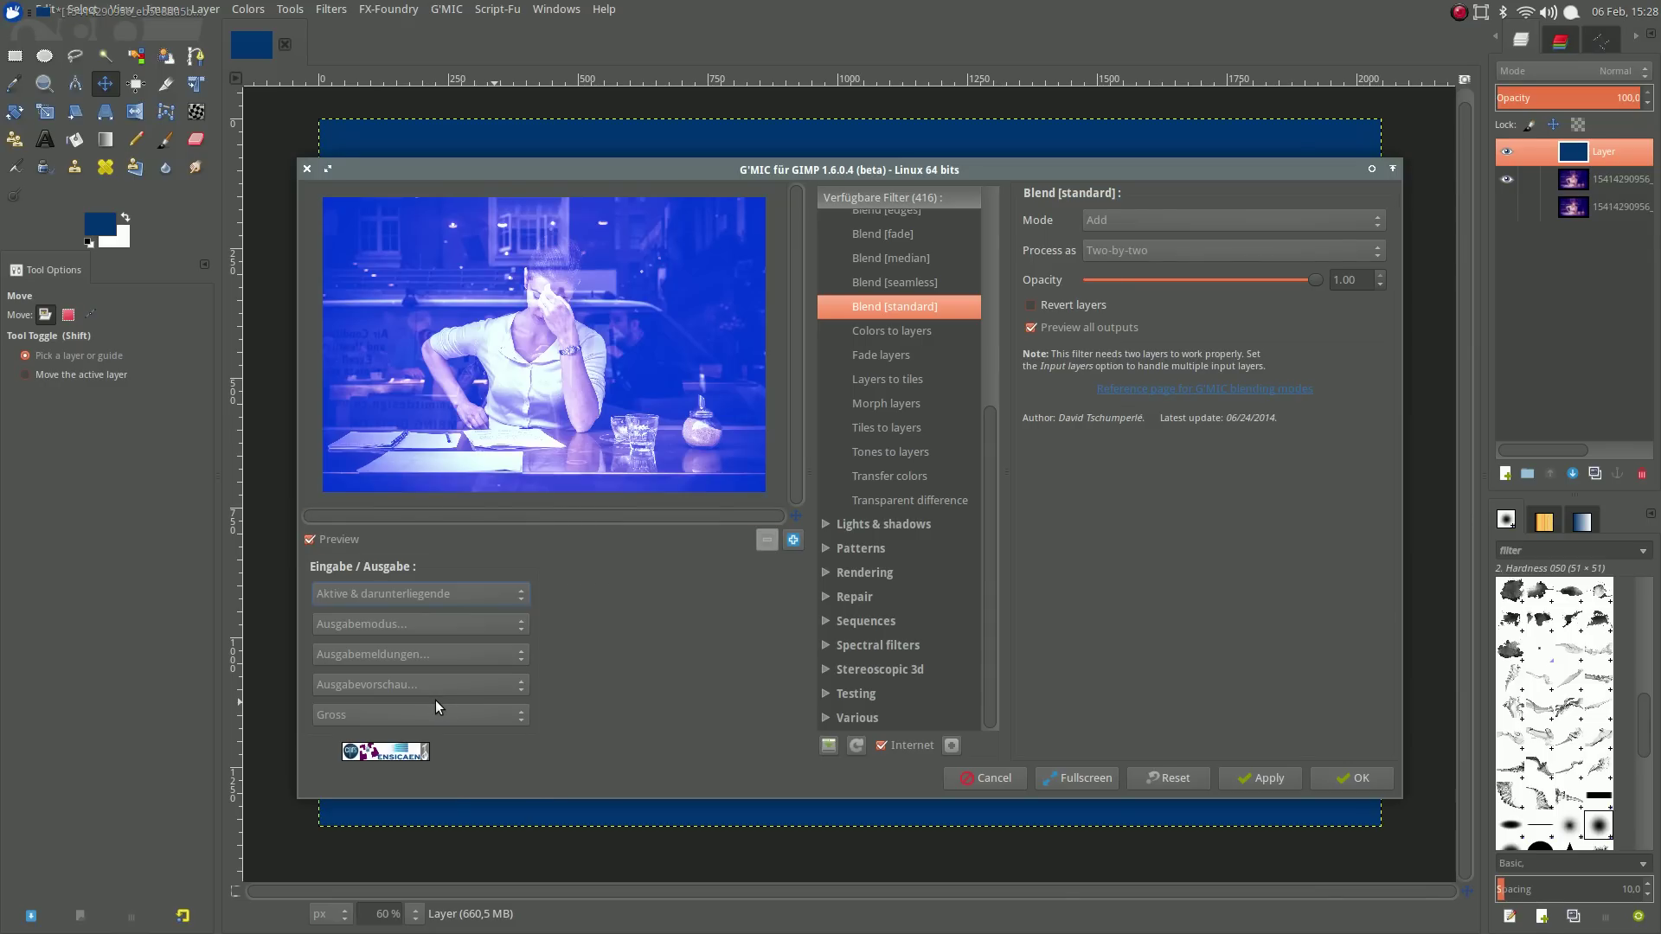
pyautogui.click(1194, 225)
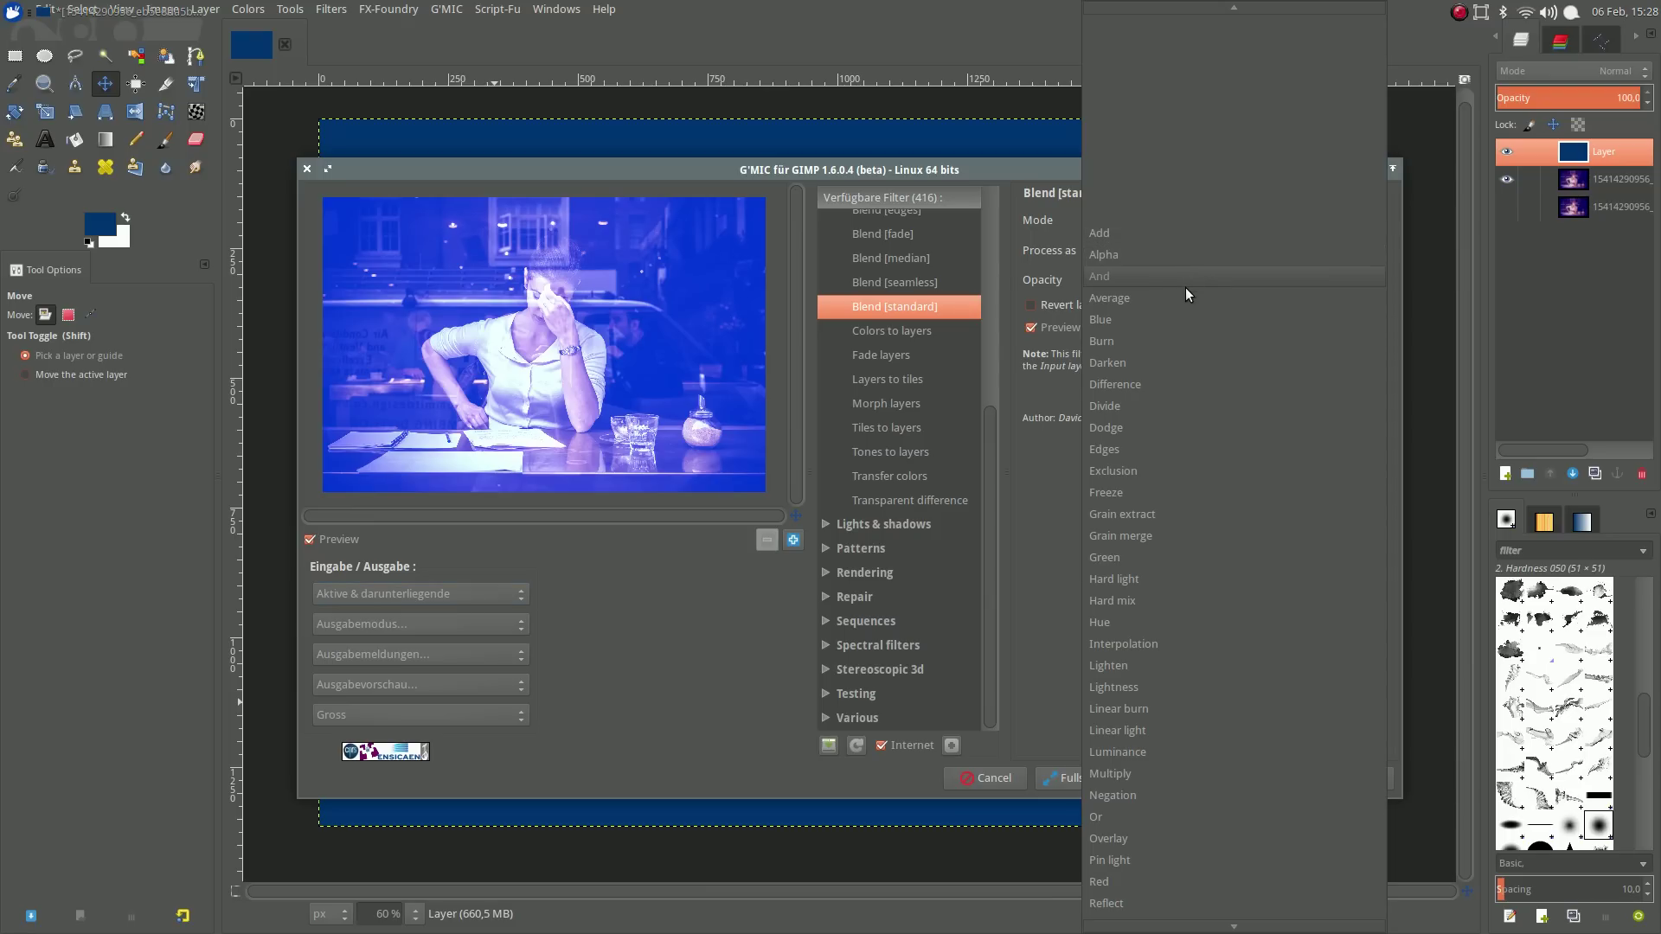
pyautogui.click(1169, 469)
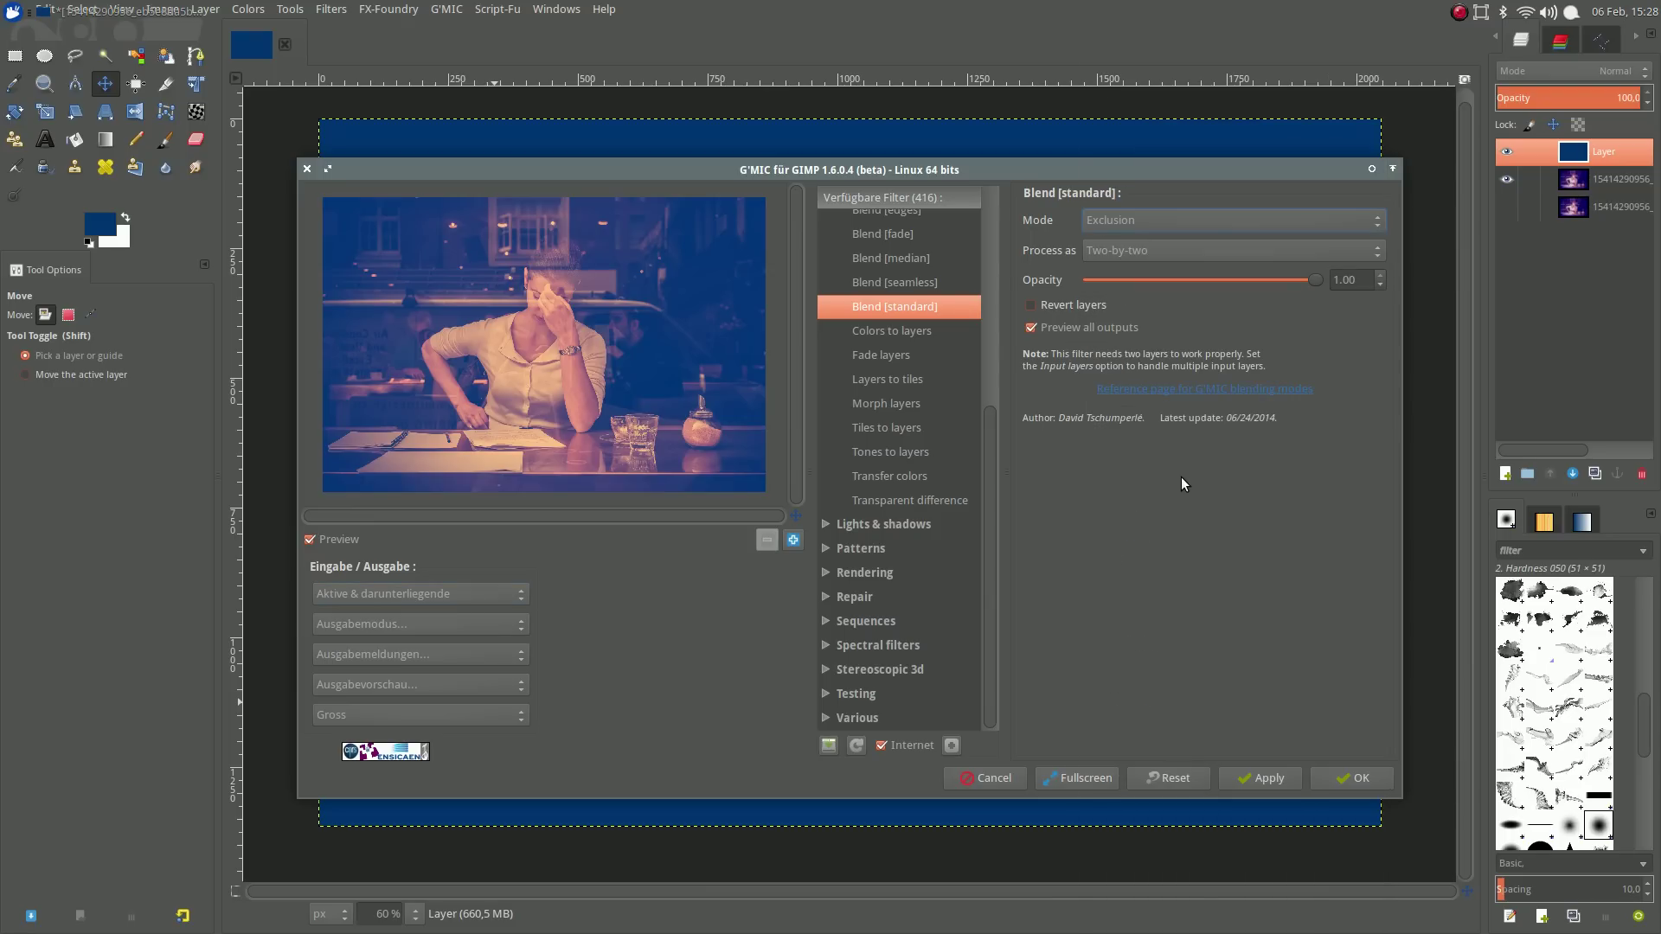
pyautogui.click(1354, 776)
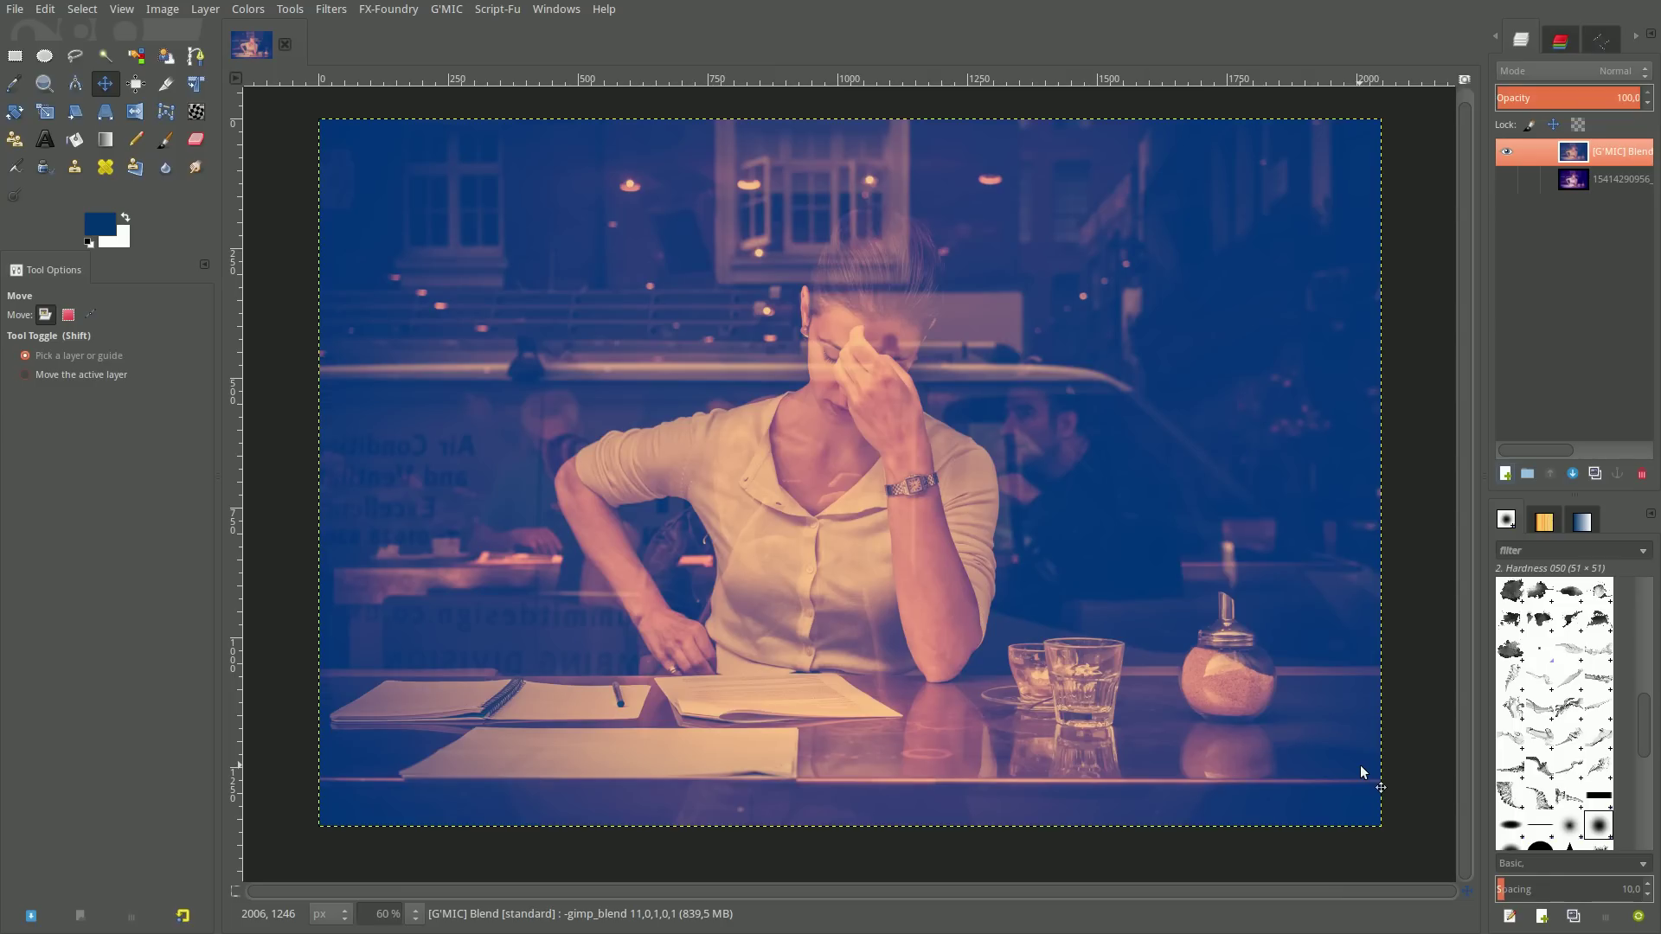
# Add a transparent top layer and set a white Paintbrush to hardness 49.4, size 117.94
pyautogui.click(1505, 475)
pyautogui.click(1578, 611)
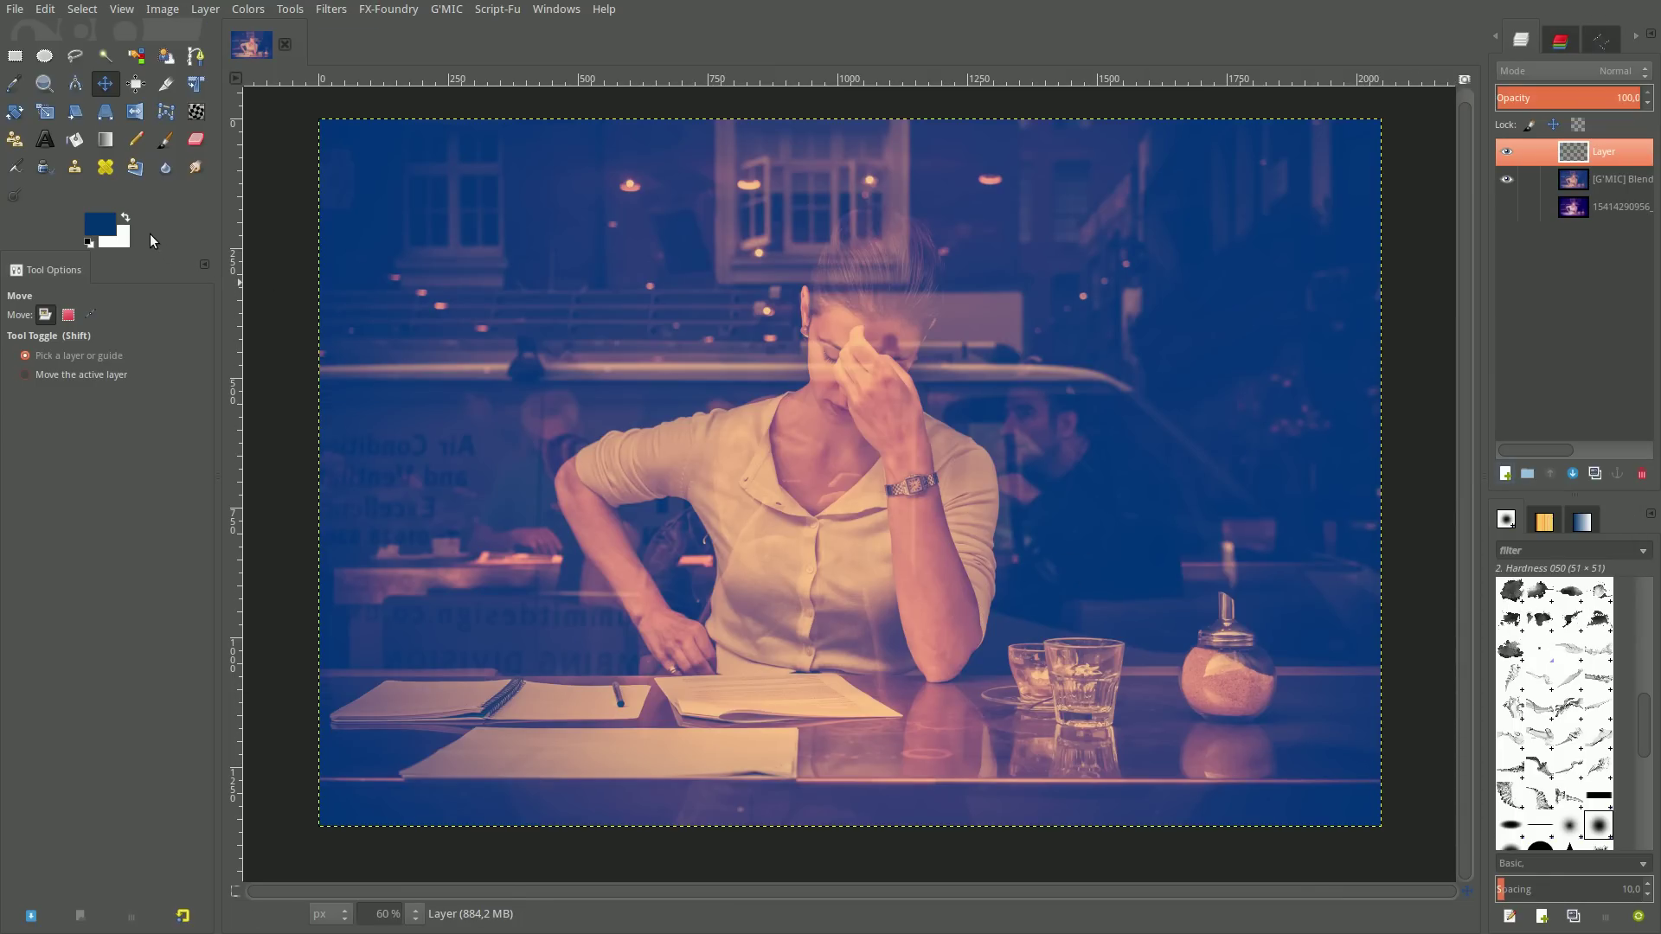
pyautogui.click(126, 220)
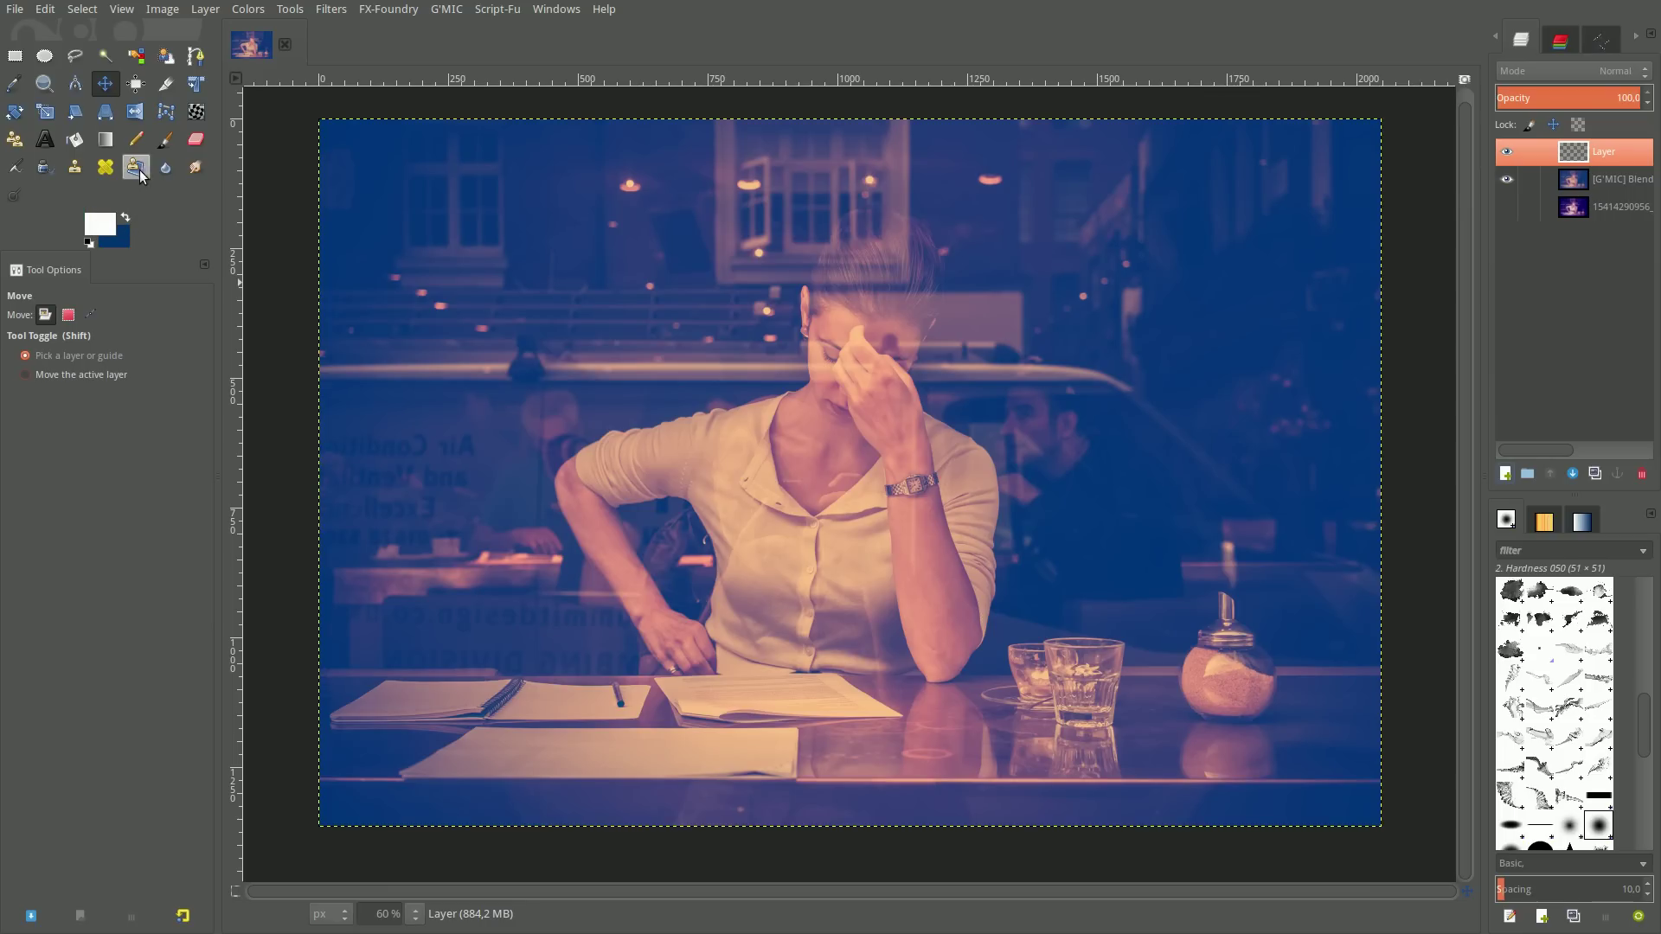
pyautogui.click(163, 142)
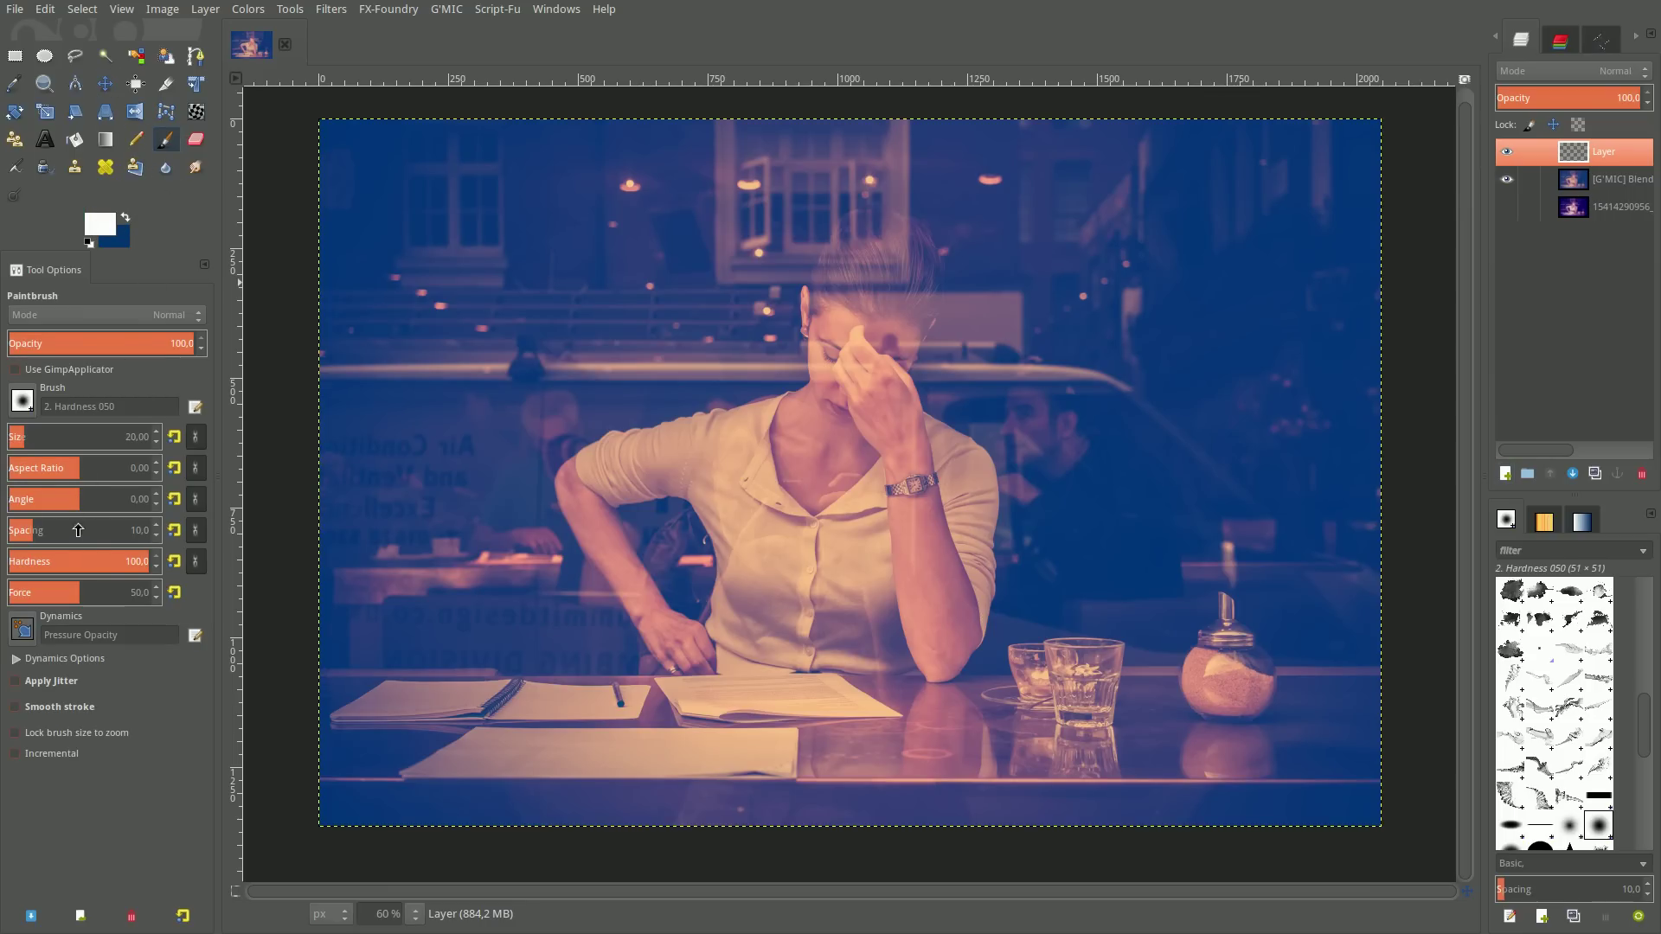
pyautogui.click(77, 561)
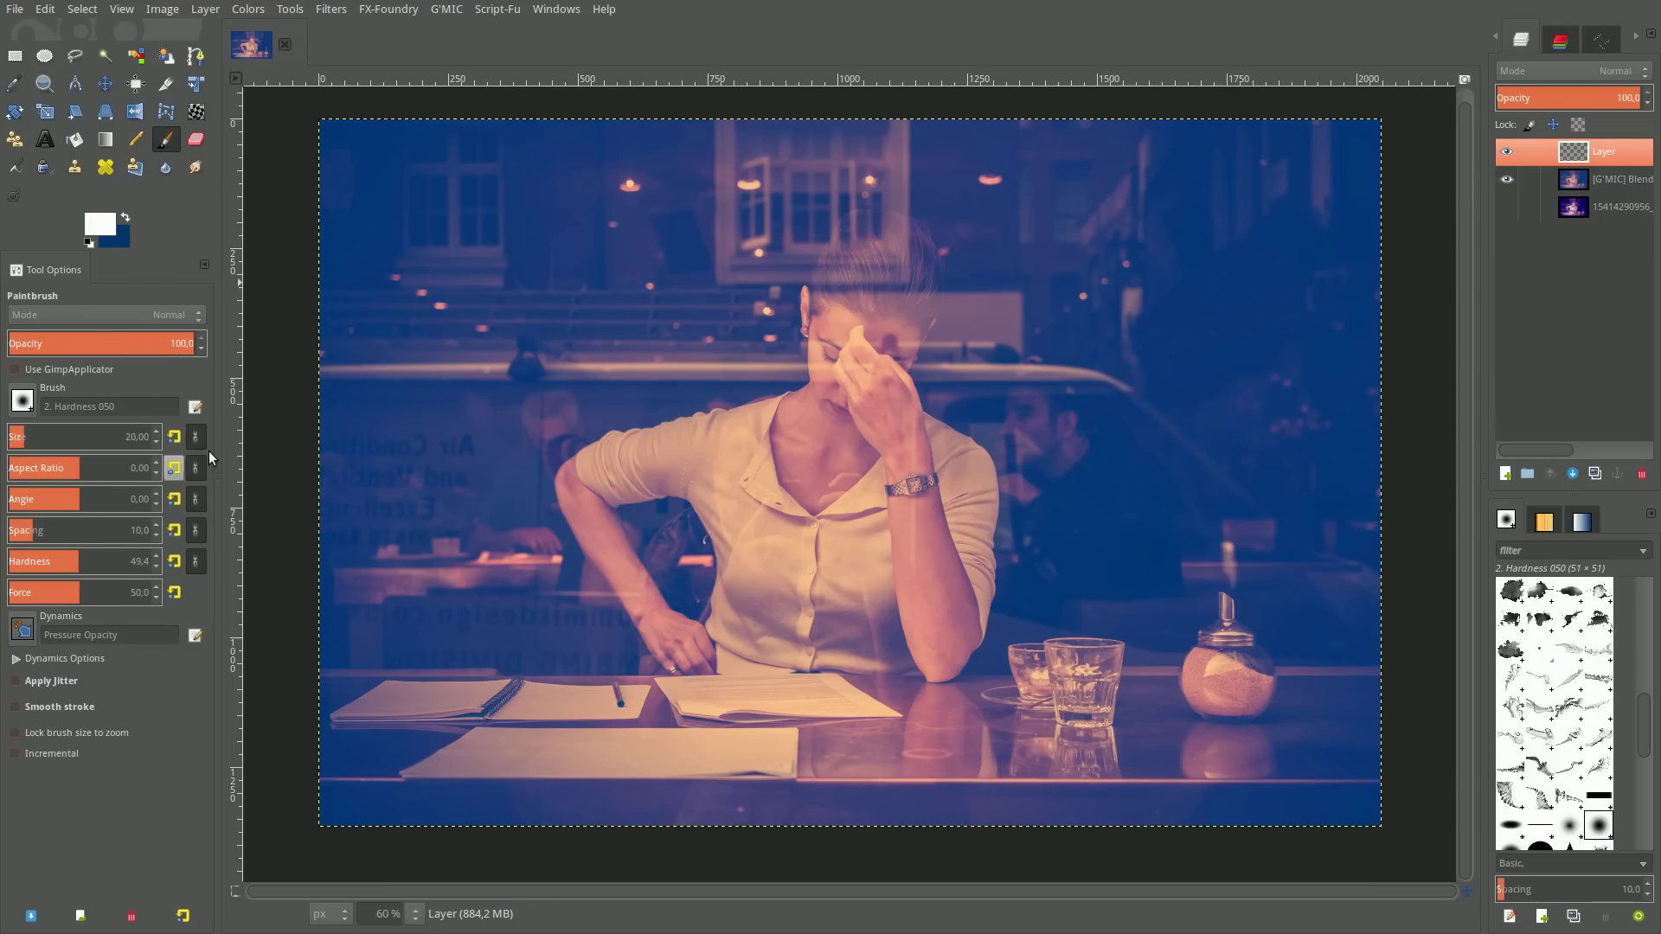
pyautogui.click(47, 433)
# Dab white spots on the window lamp, right and left background lights, and above the sugar jar
pyautogui.click(631, 187)
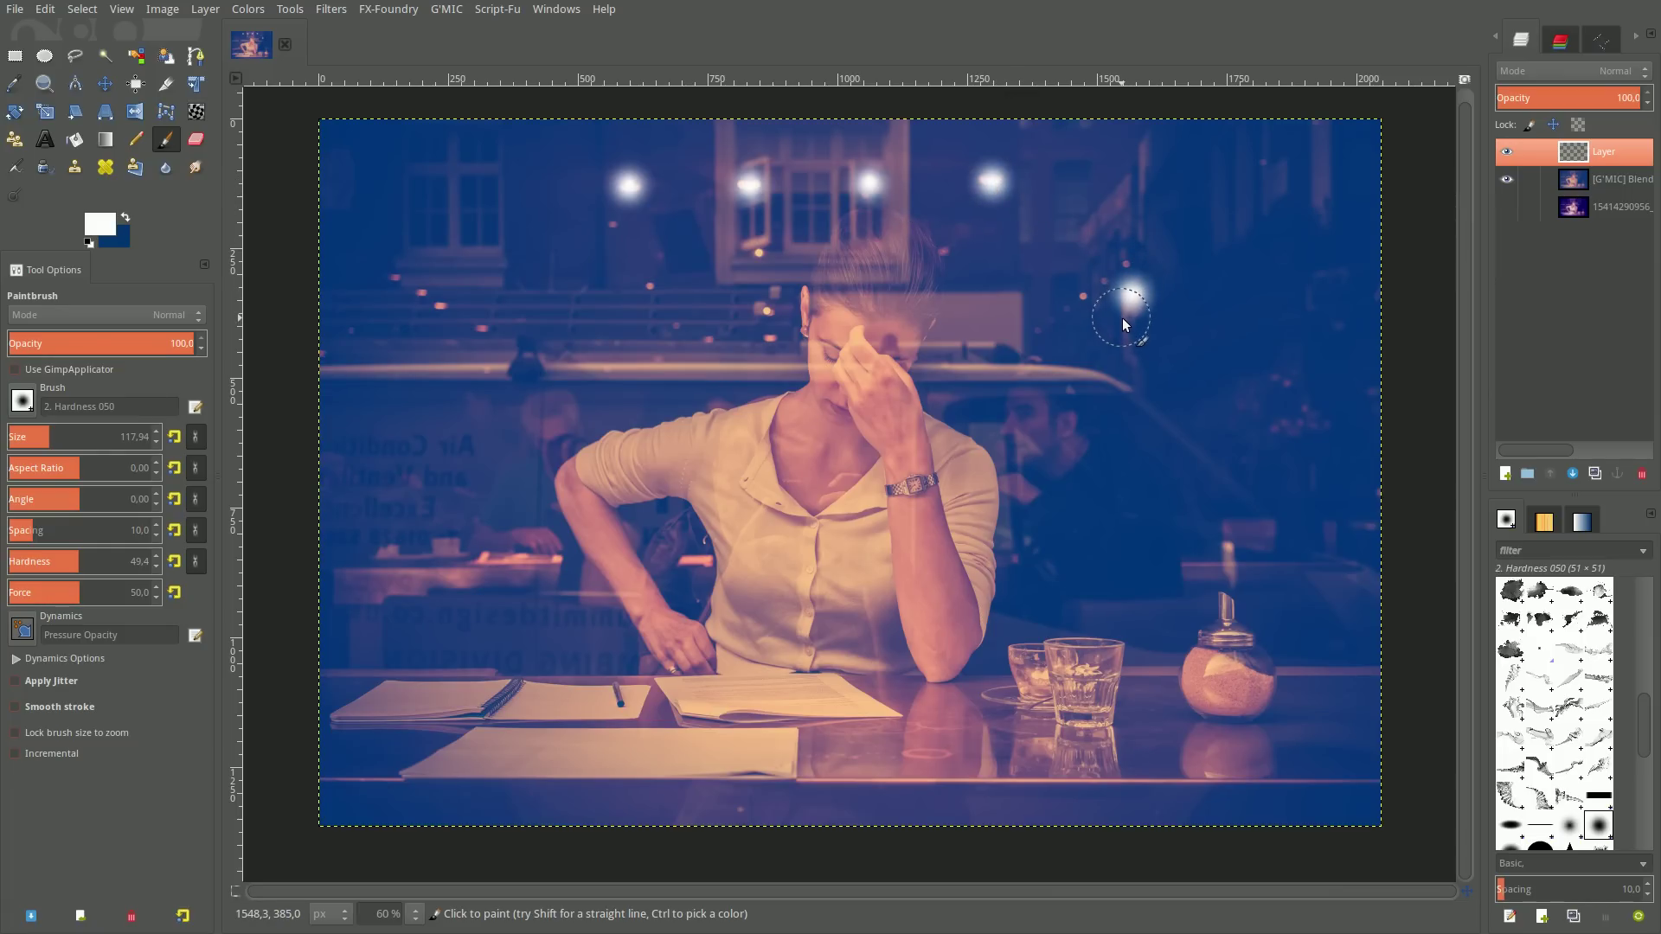
pyautogui.click(1126, 344)
pyautogui.click(1085, 297)
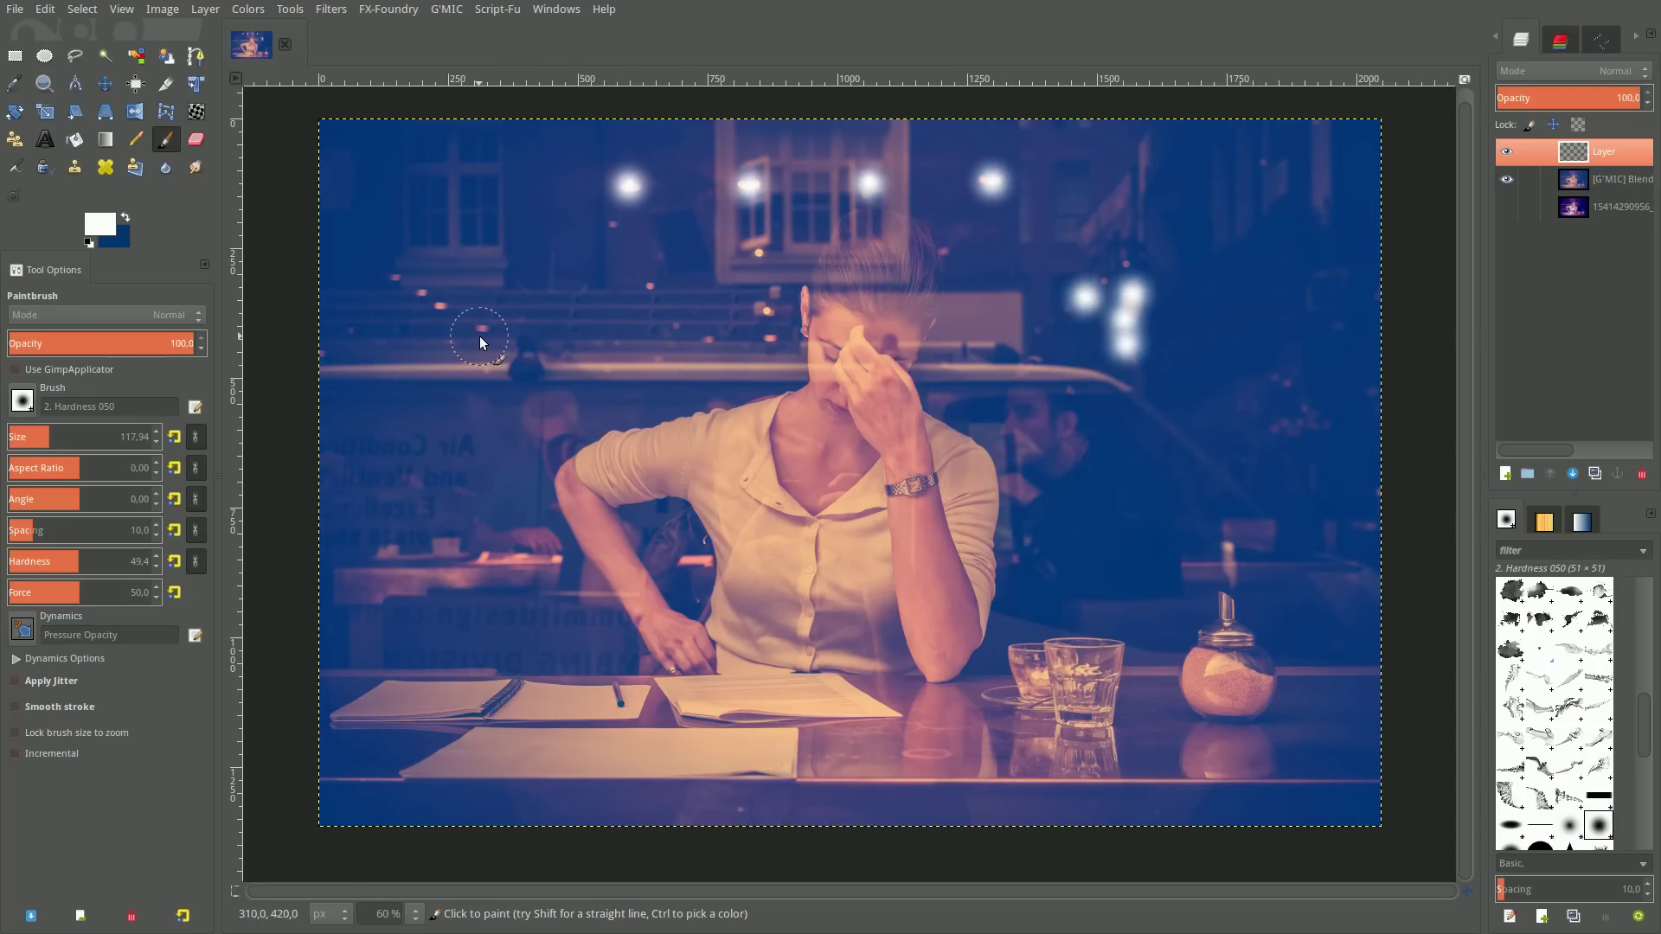
pyautogui.click(423, 296)
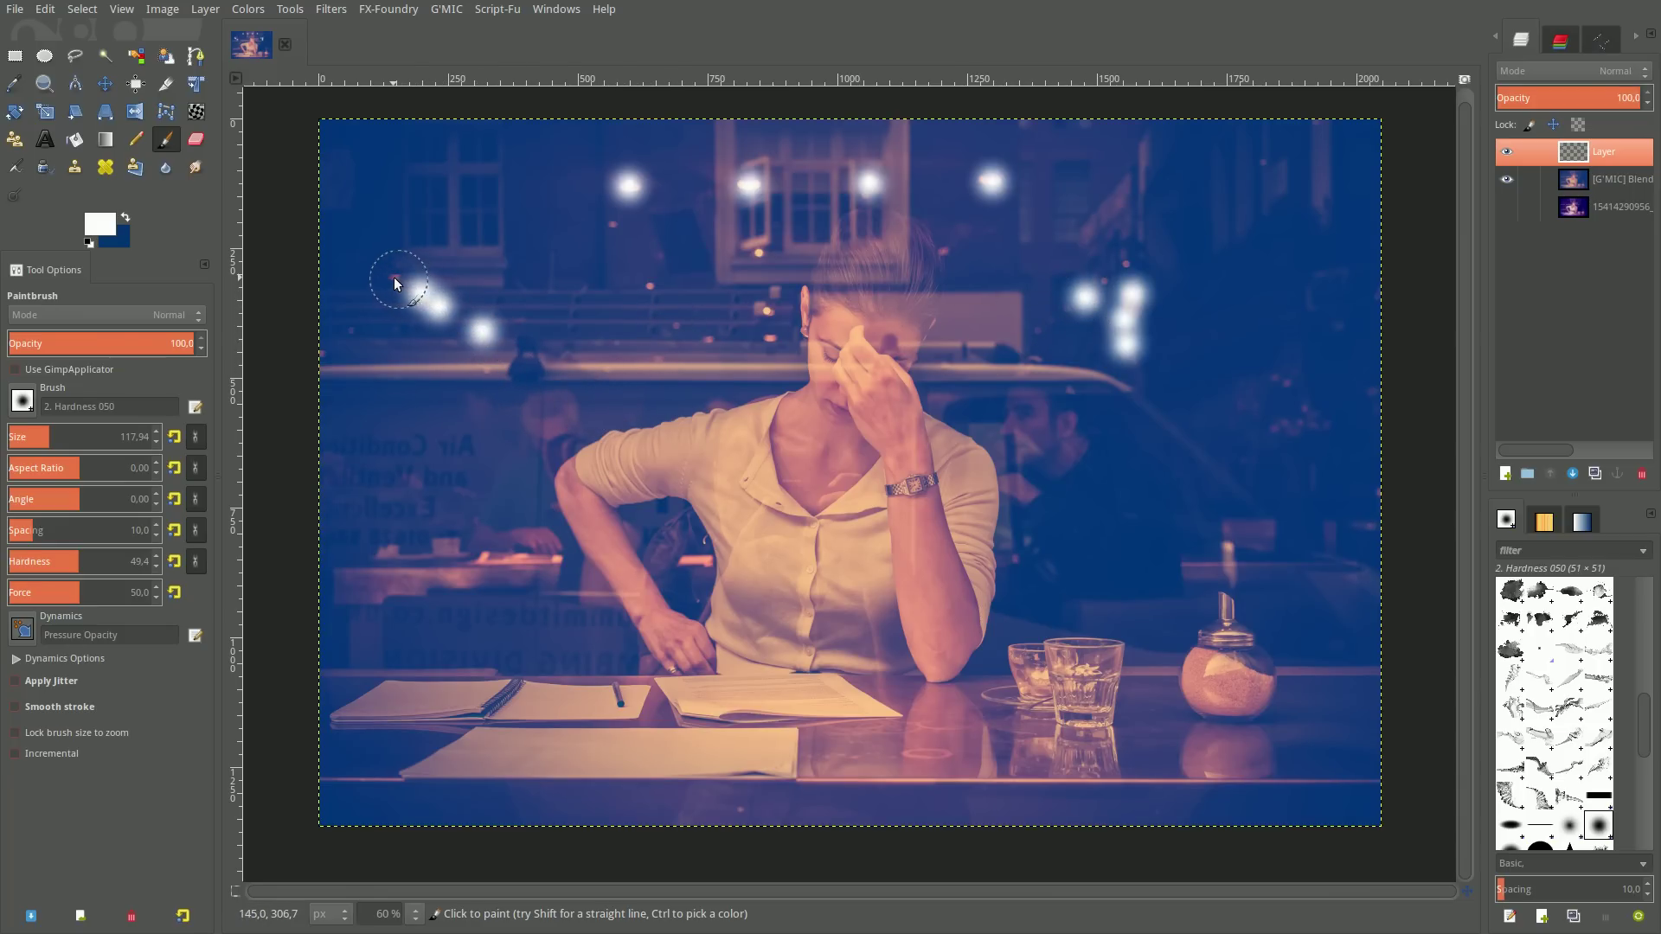
pyautogui.click(439, 305)
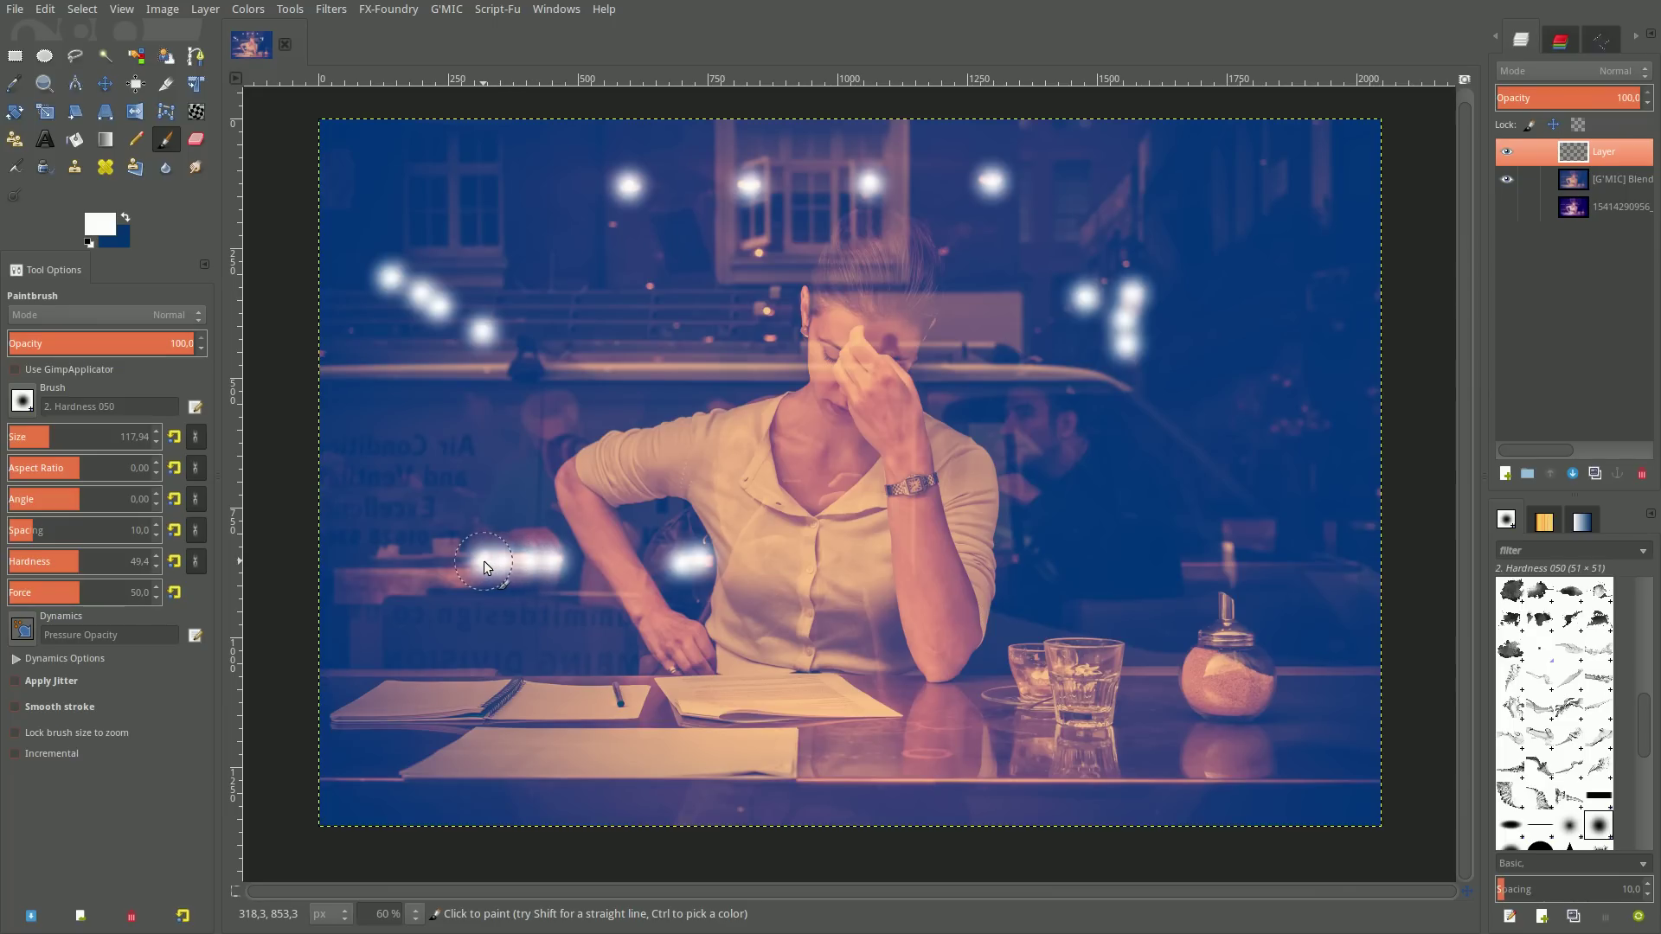
pyautogui.click(1231, 569)
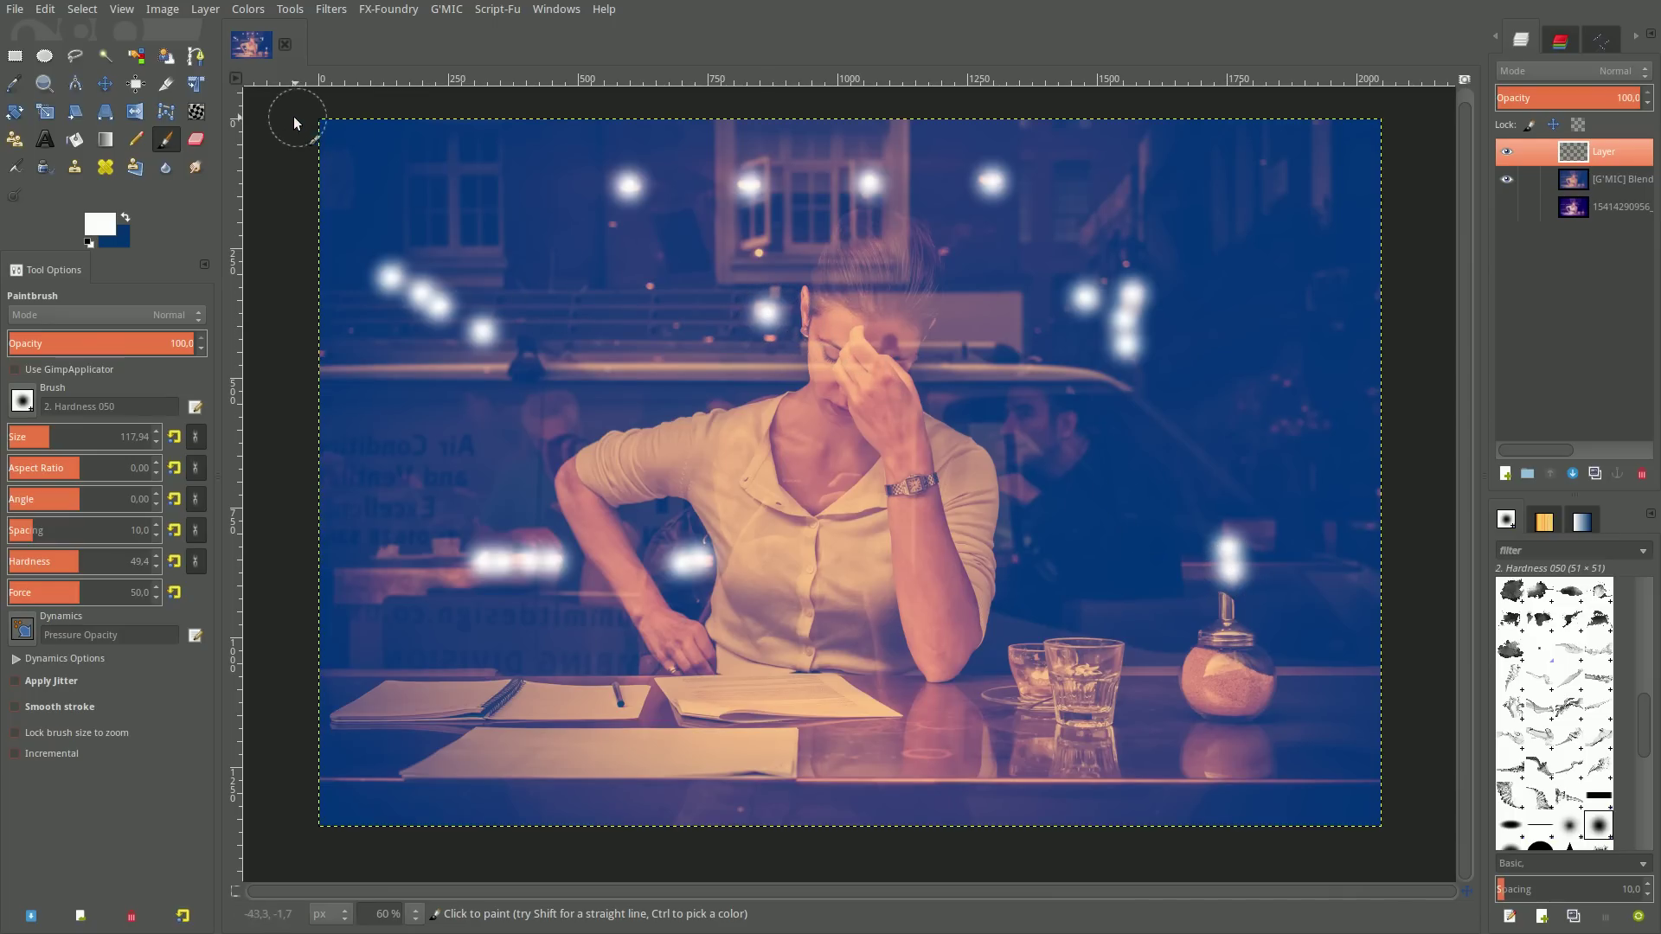
pyautogui.click(105, 84)
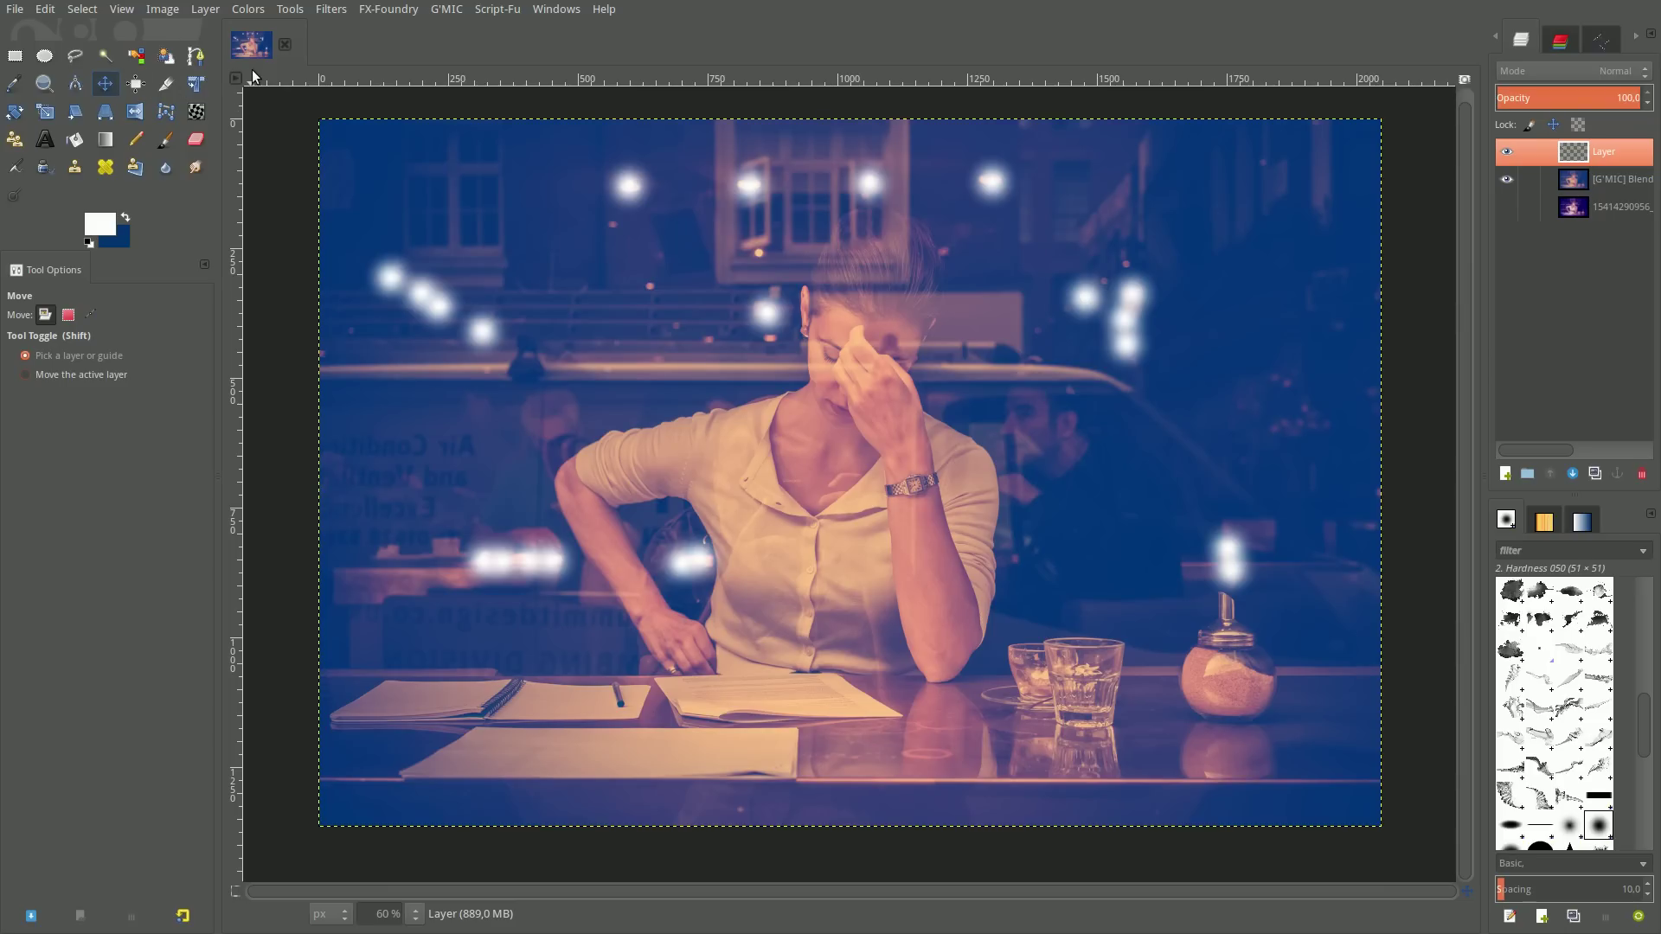
# Apply a Gaussian Blur of 5.50 to the painted white light spots
pyautogui.click(330, 9)
pyautogui.moveTo(345, 112)
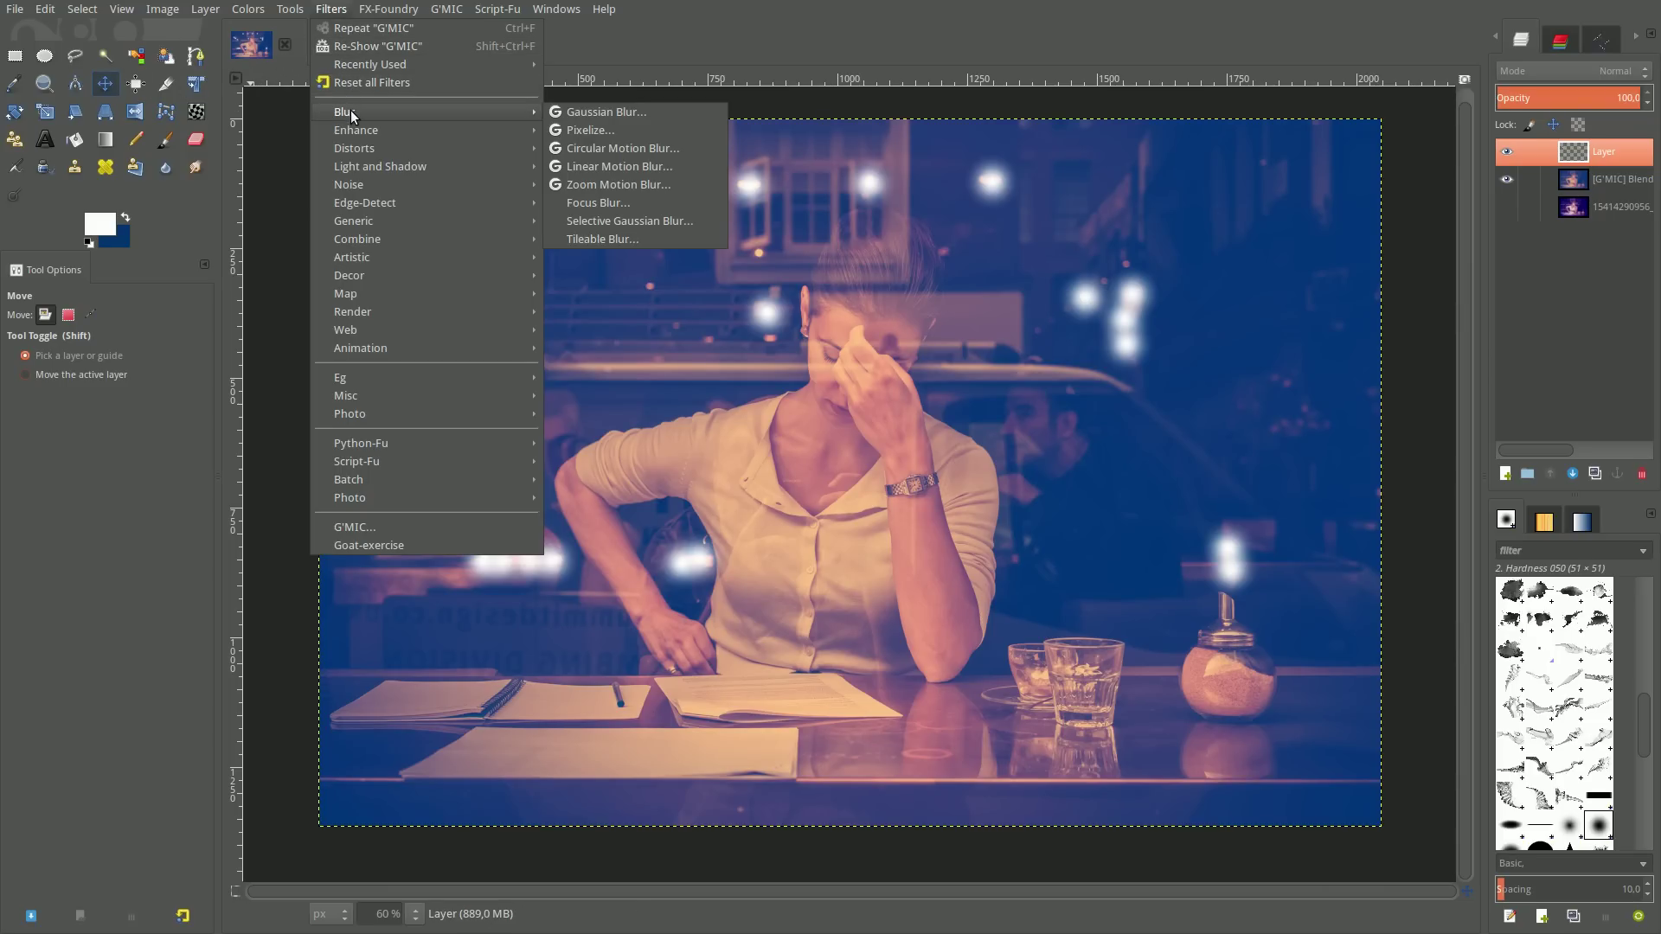
pyautogui.click(565, 113)
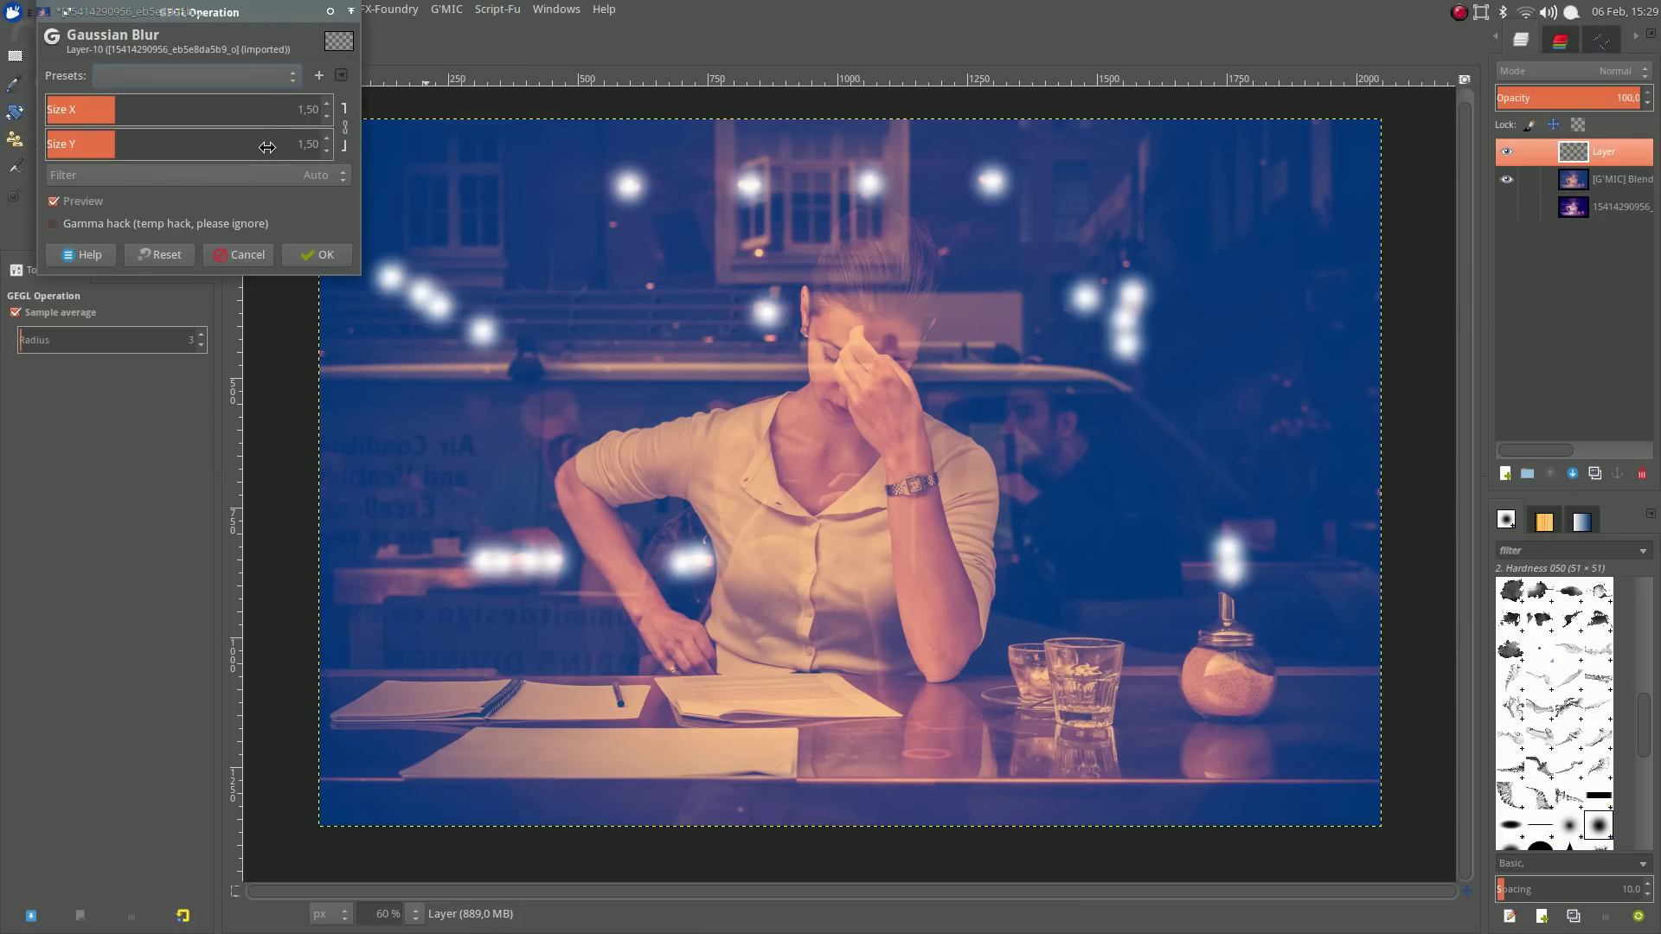
pyautogui.scroll(2, 267, 147)
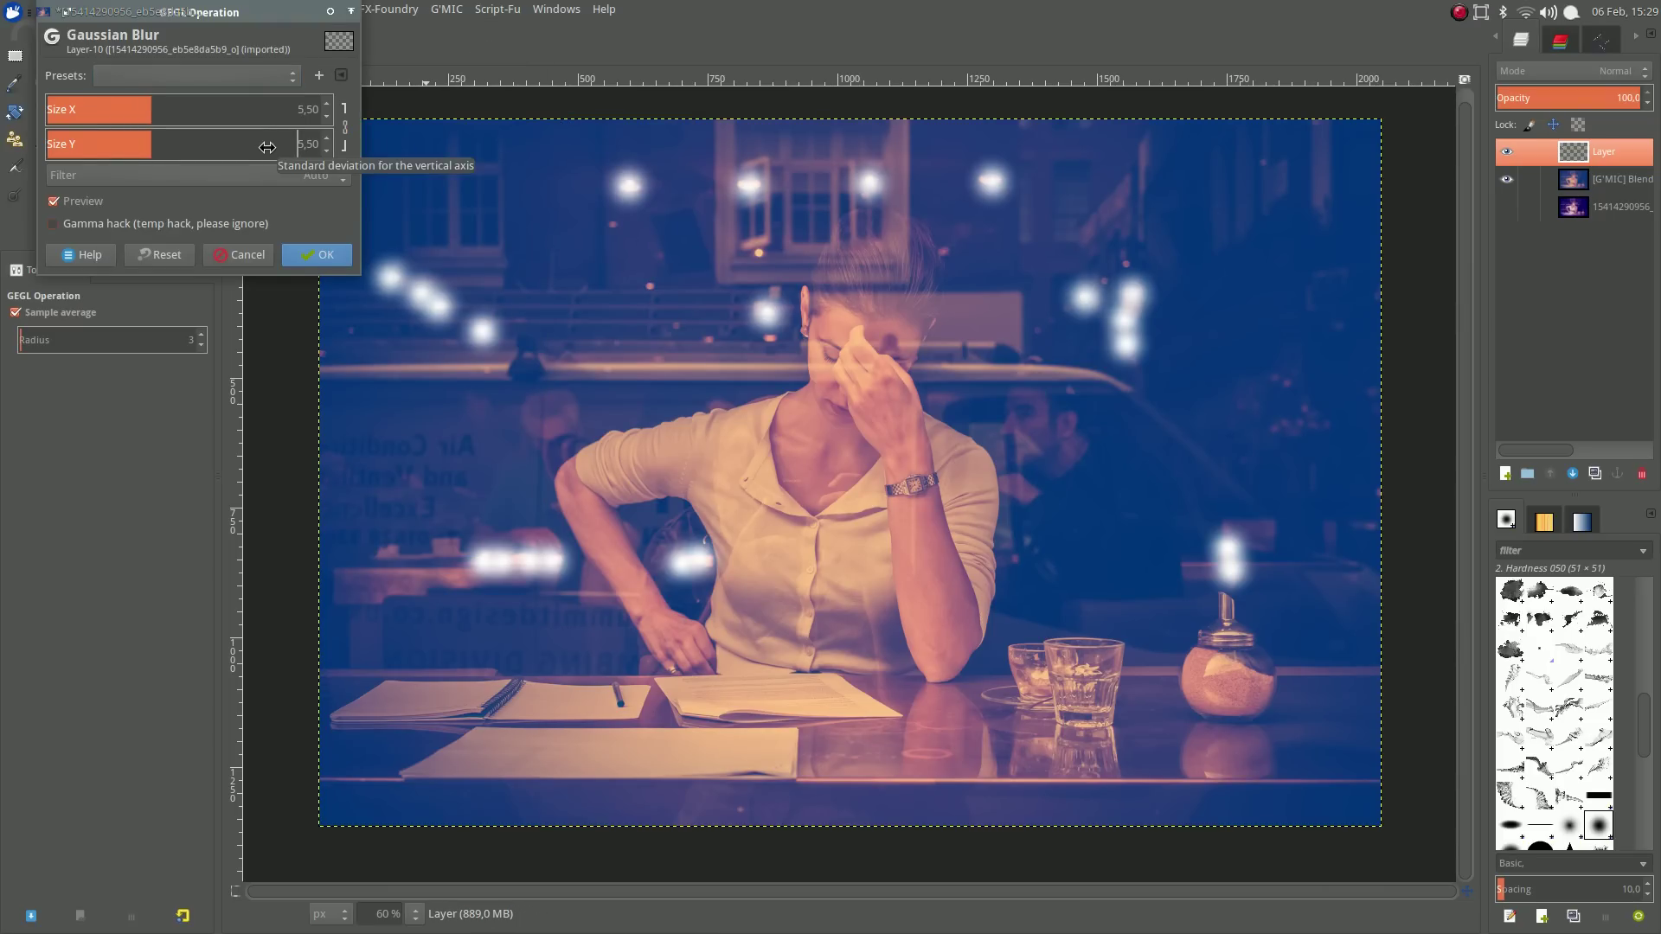
pyautogui.scroll(1, 267, 147)
pyautogui.click(301, 246)
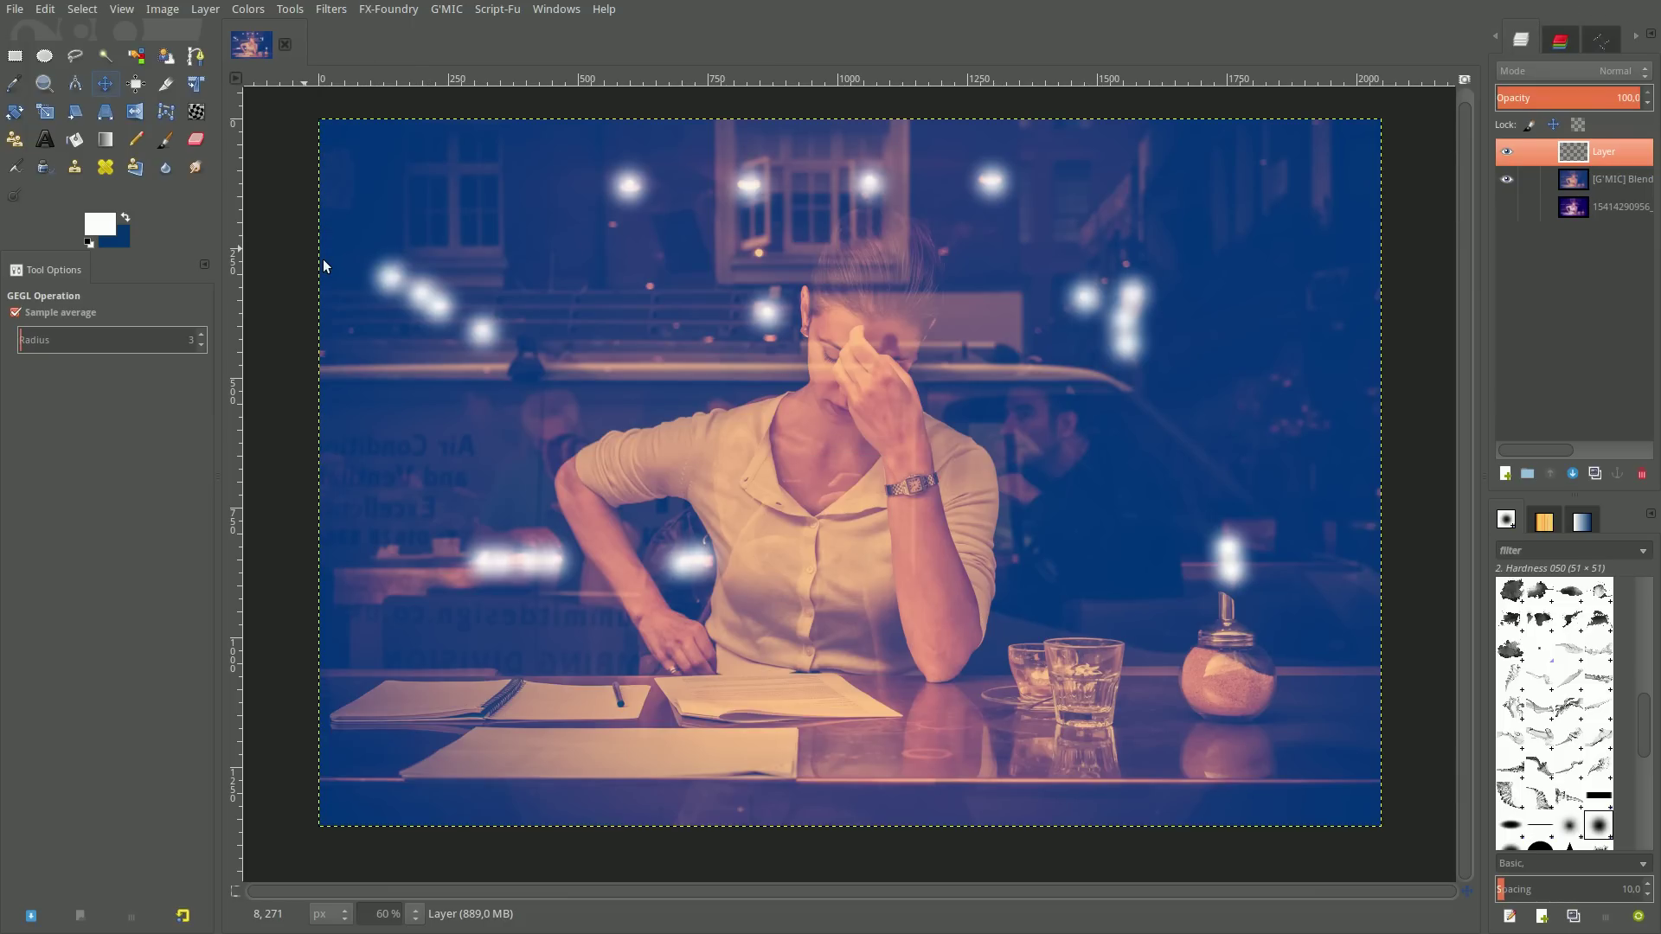
# Set the light layer to Soft light mode at 50% opacity, toggling visibility to compare
pyautogui.click(1600, 70)
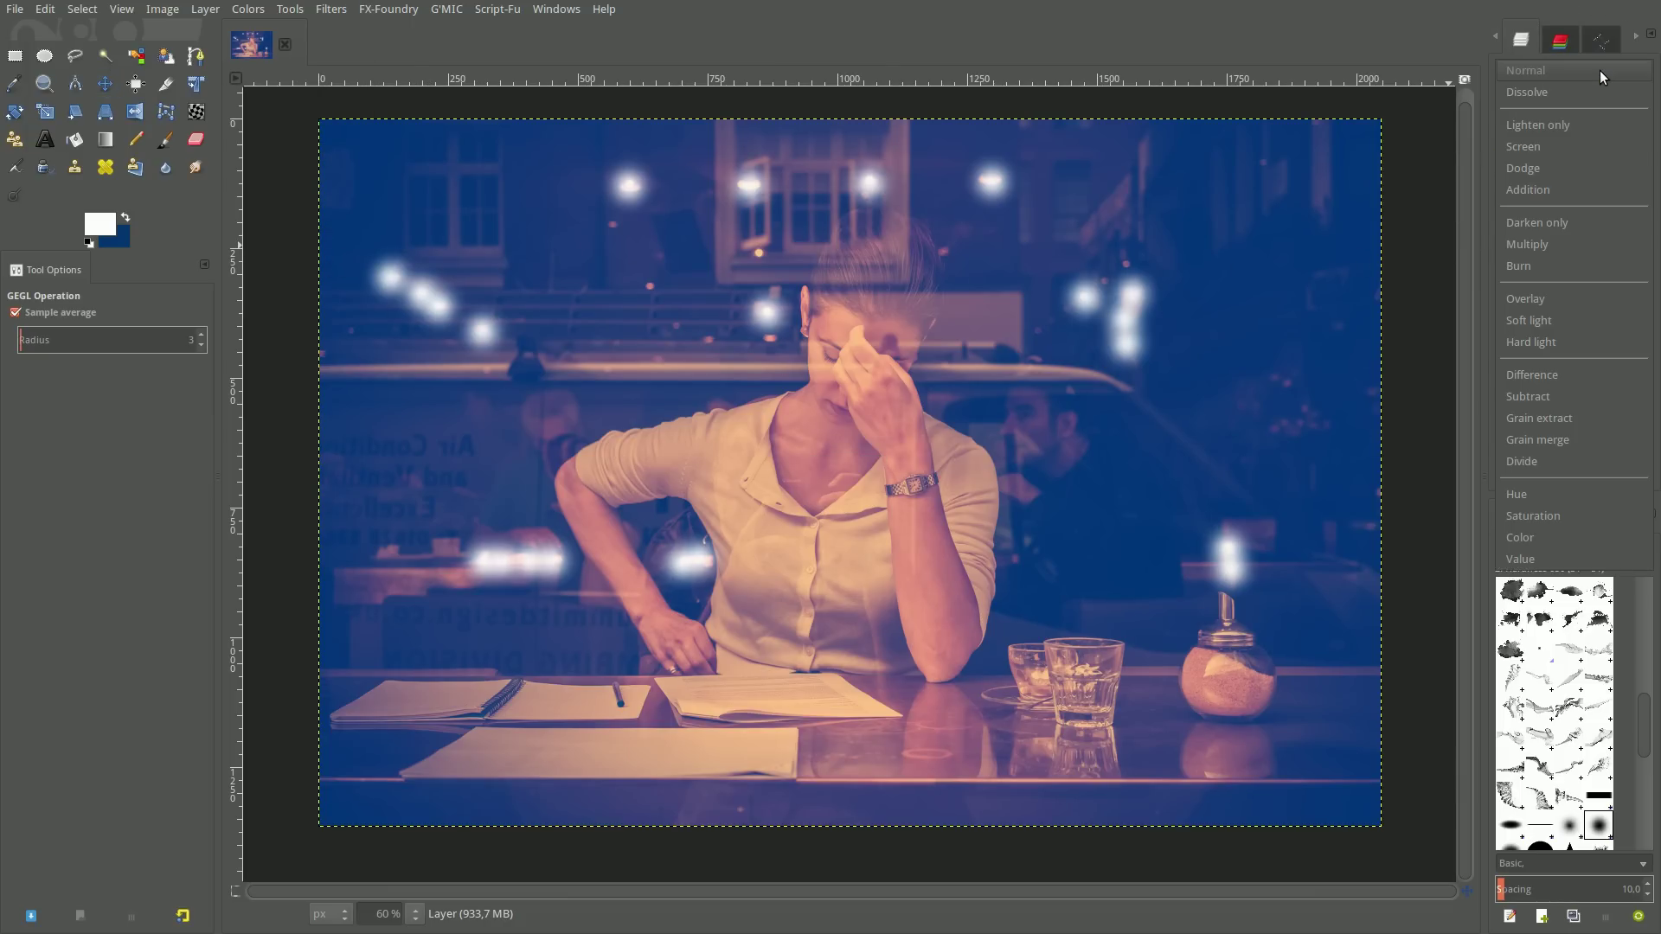
pyautogui.click(1598, 316)
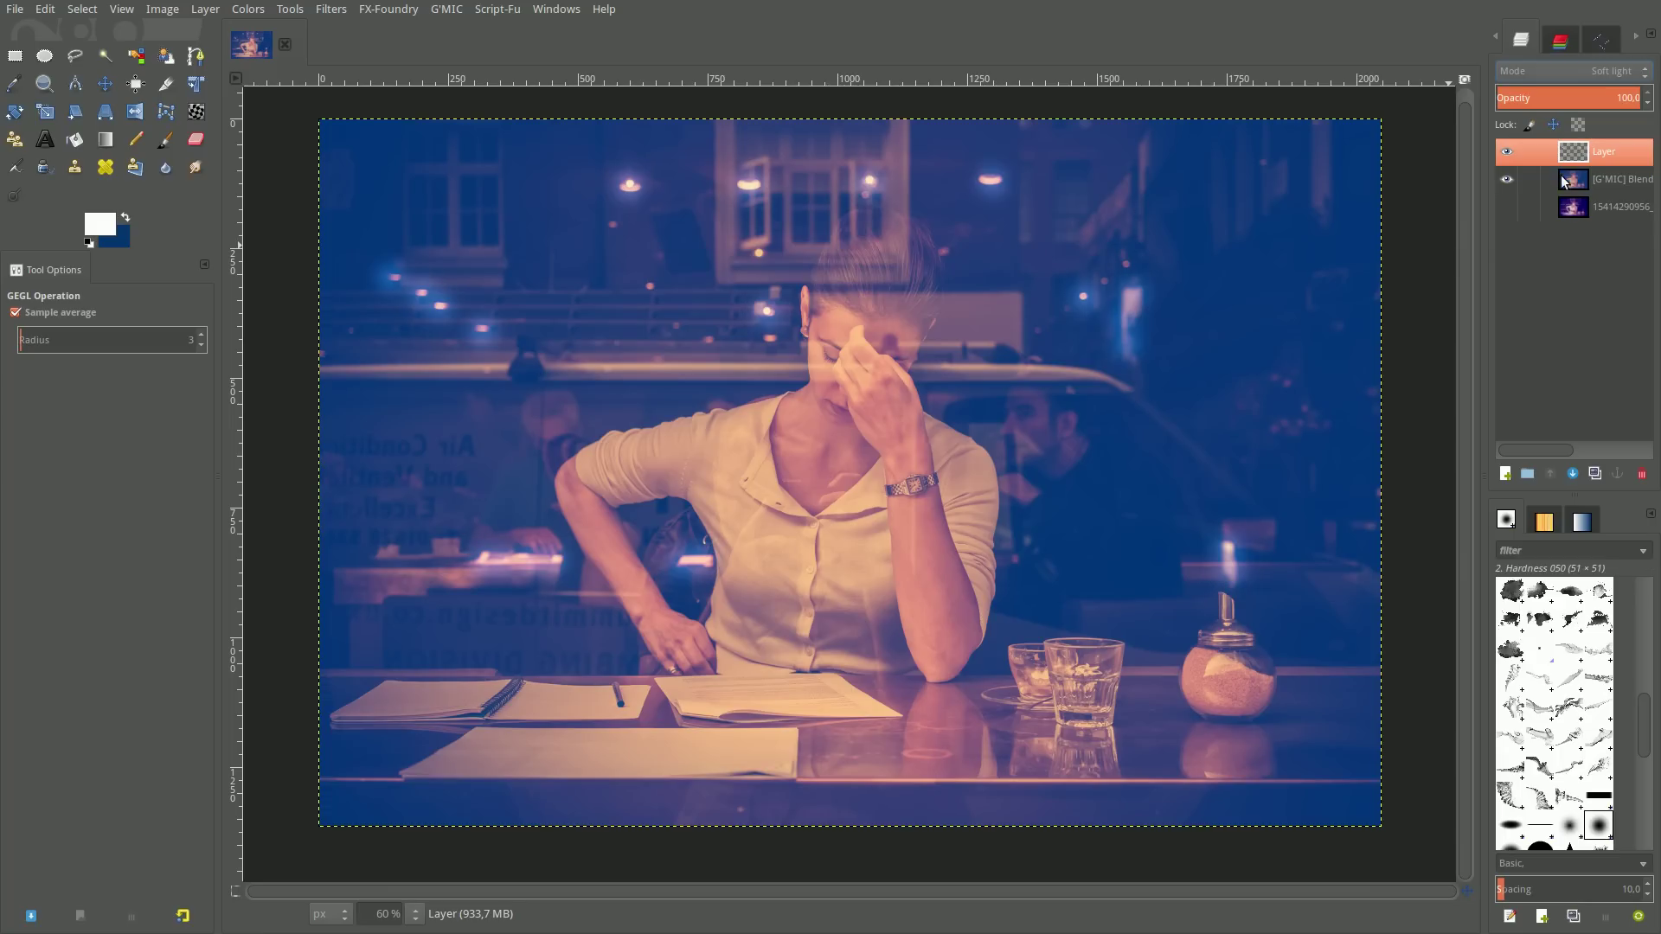
pyautogui.click(1505, 152)
pyautogui.click(1505, 152)
pyautogui.moveTo(1586, 102); pyautogui.dragTo(1568, 100)
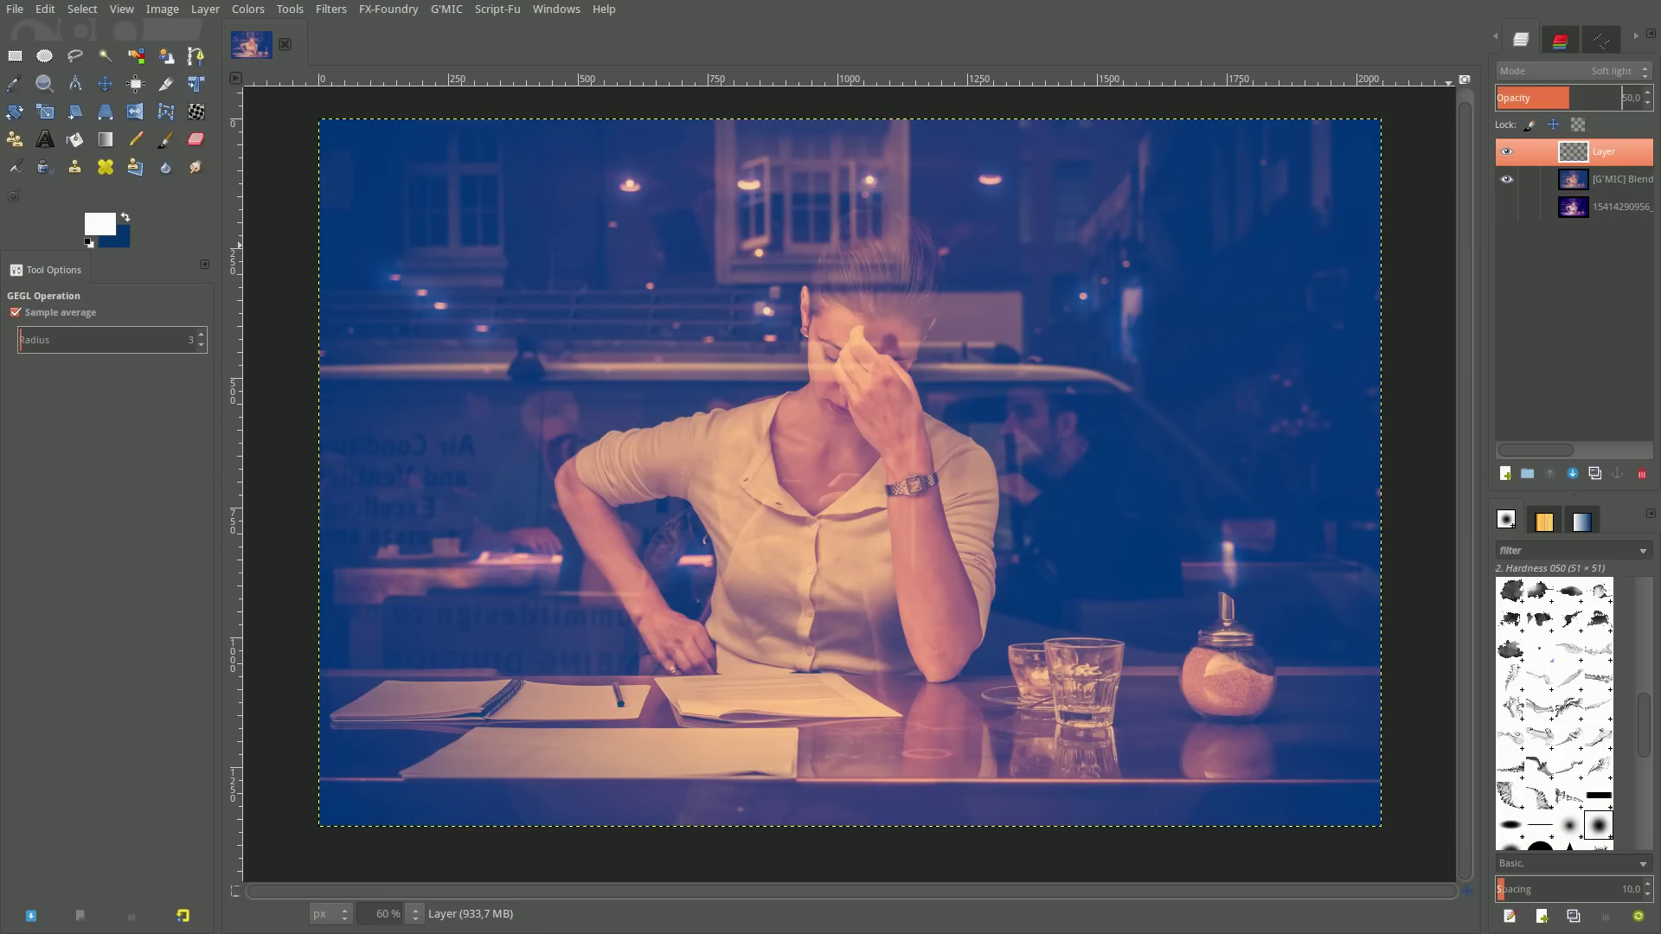
pyautogui.rightClick(1577, 149)
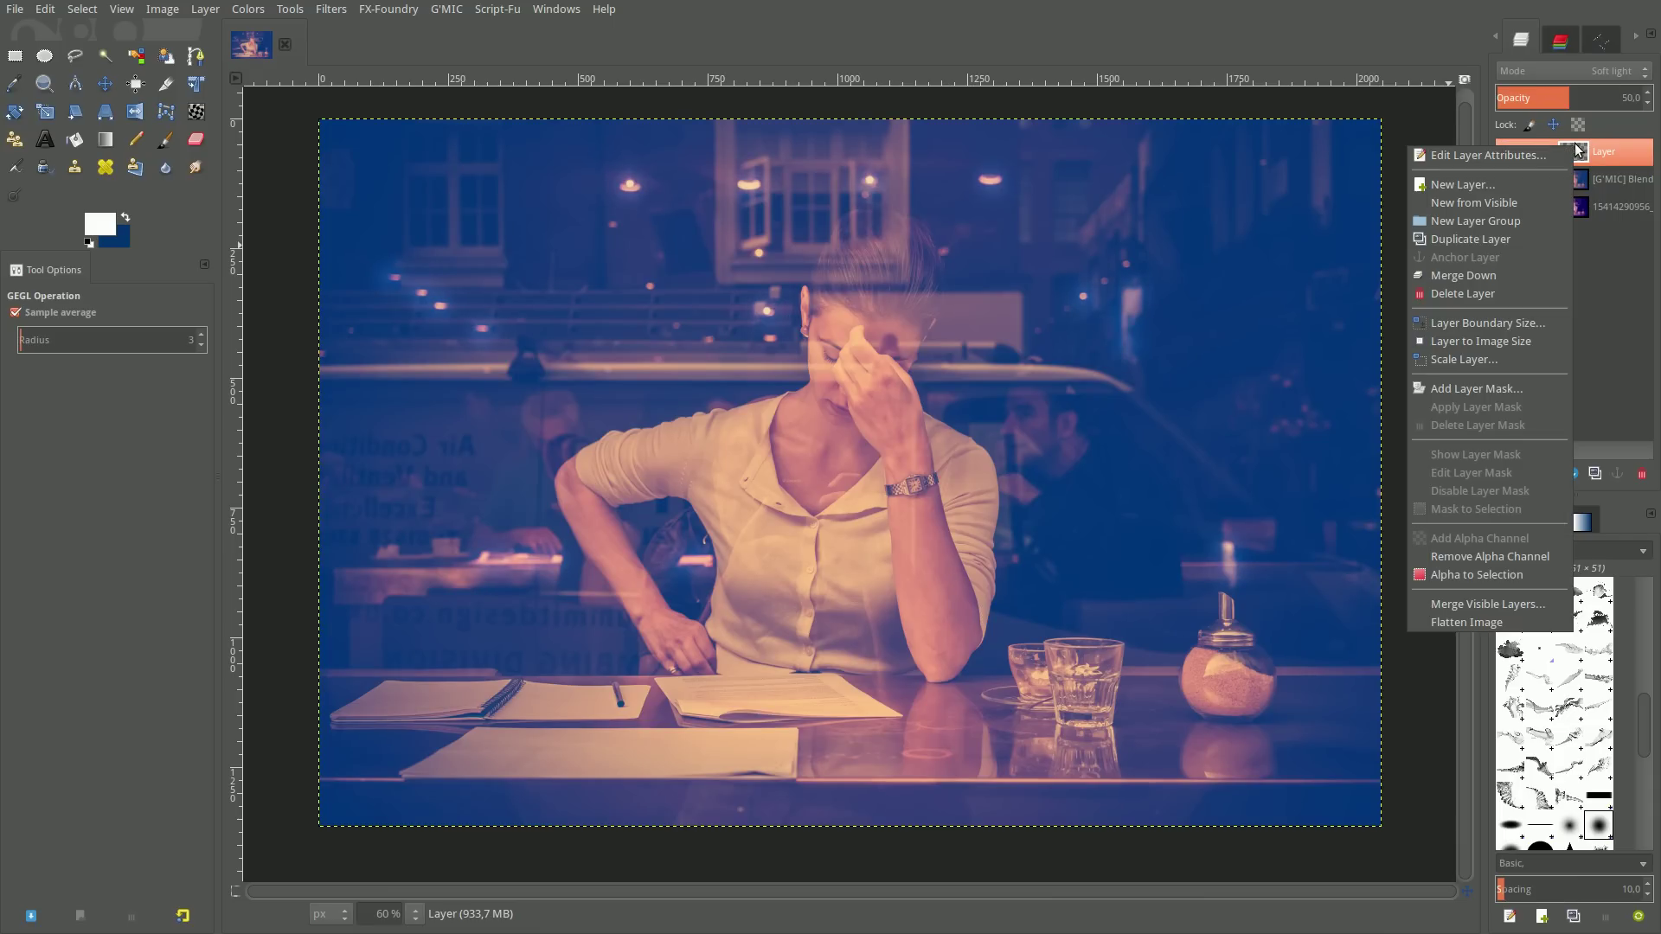
pyautogui.press('Escape')
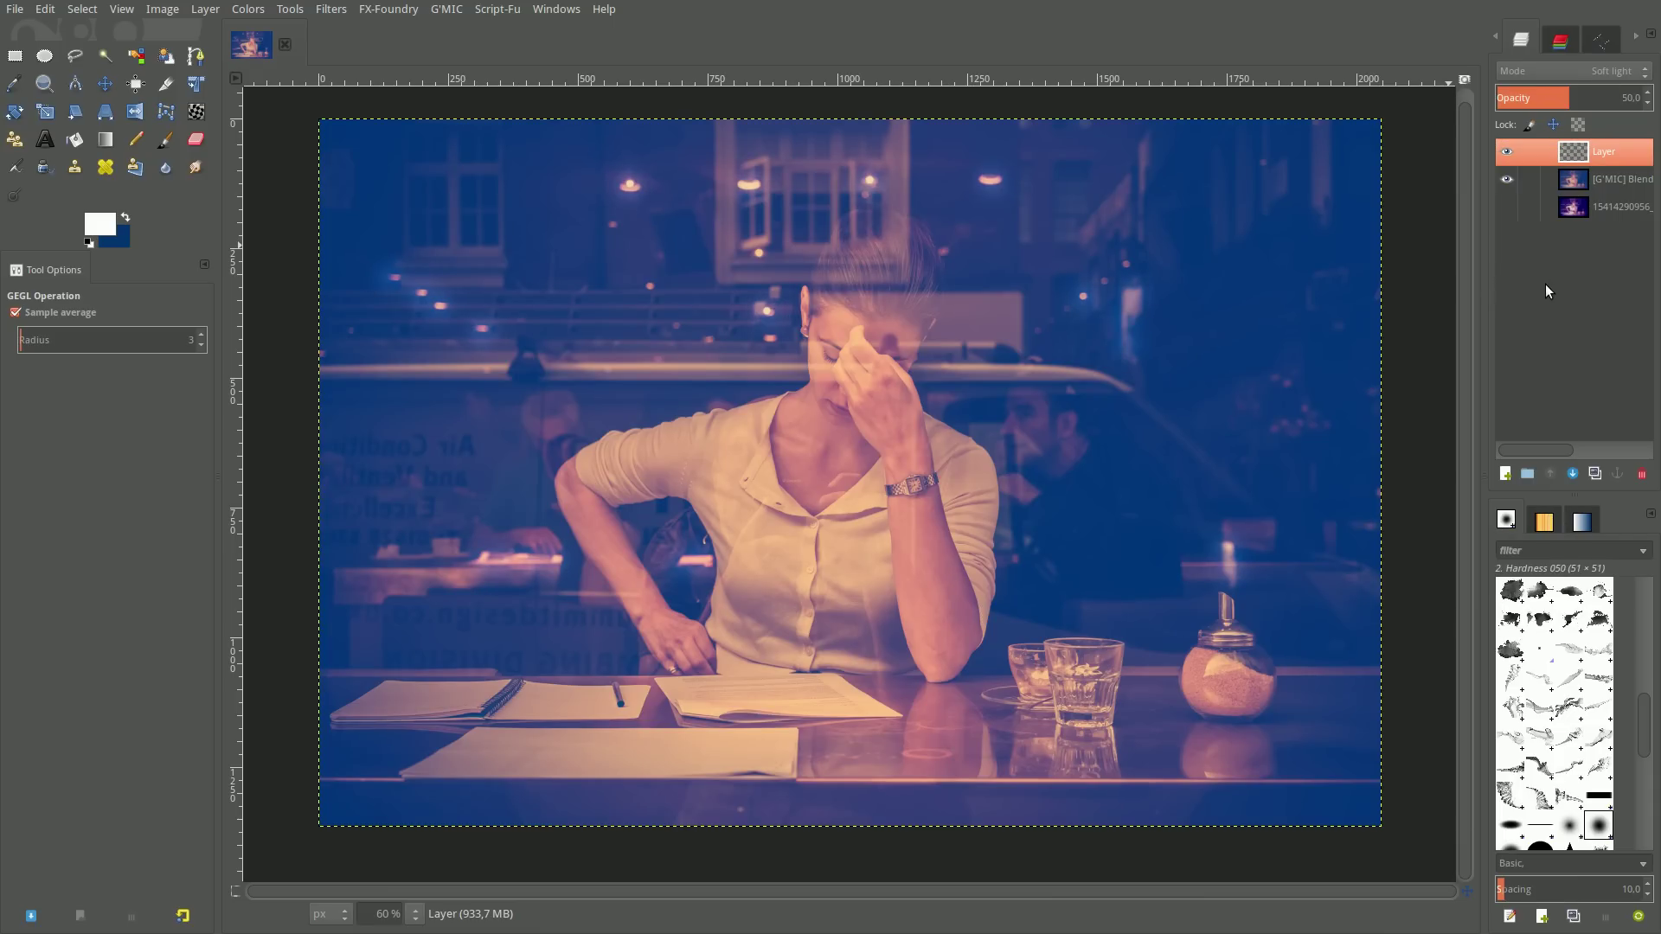